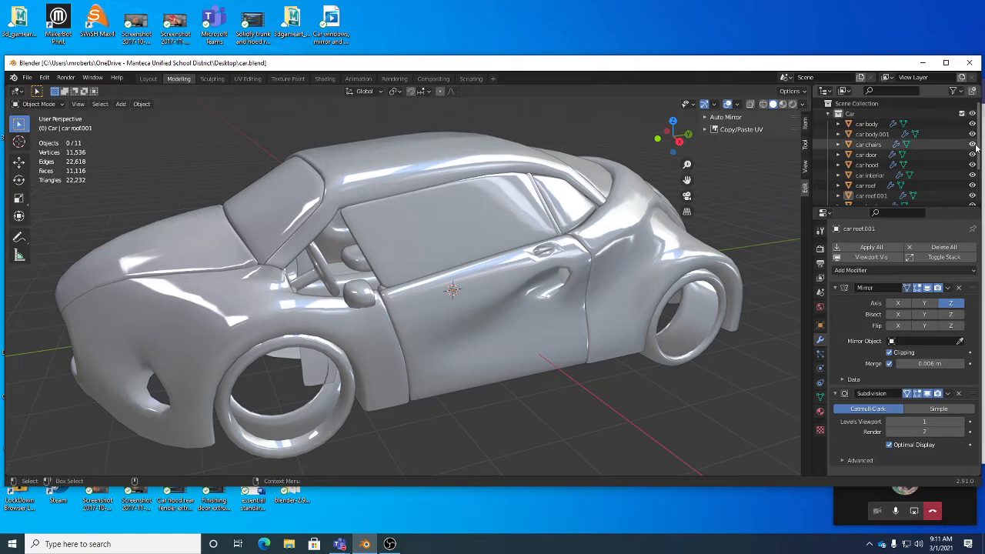
# Try to join the side mirror object car body.001 into the car door with its modifiers unapplied.
pyautogui.click(883, 134)
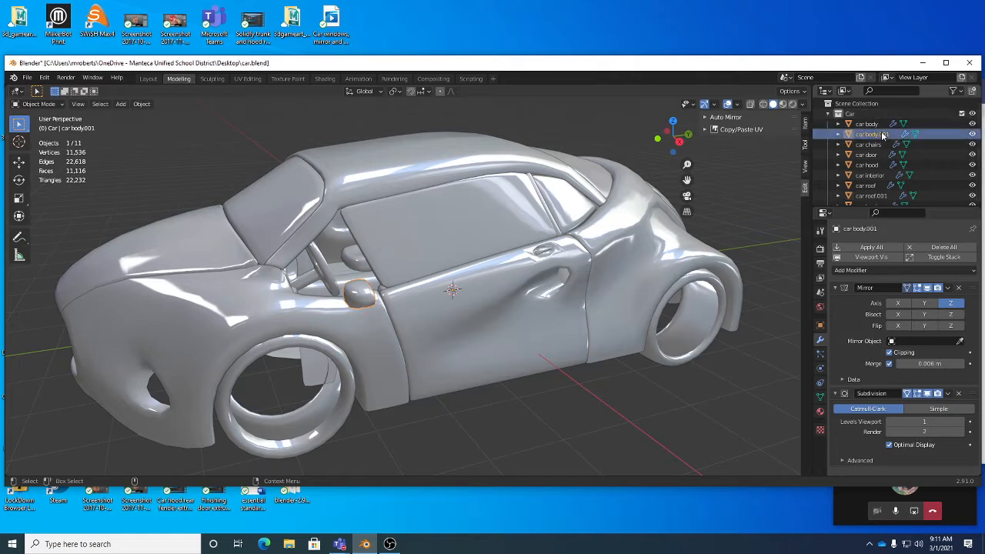
pyautogui.moveTo(608, 230); pyautogui.dragTo(677, 228, button='middle')
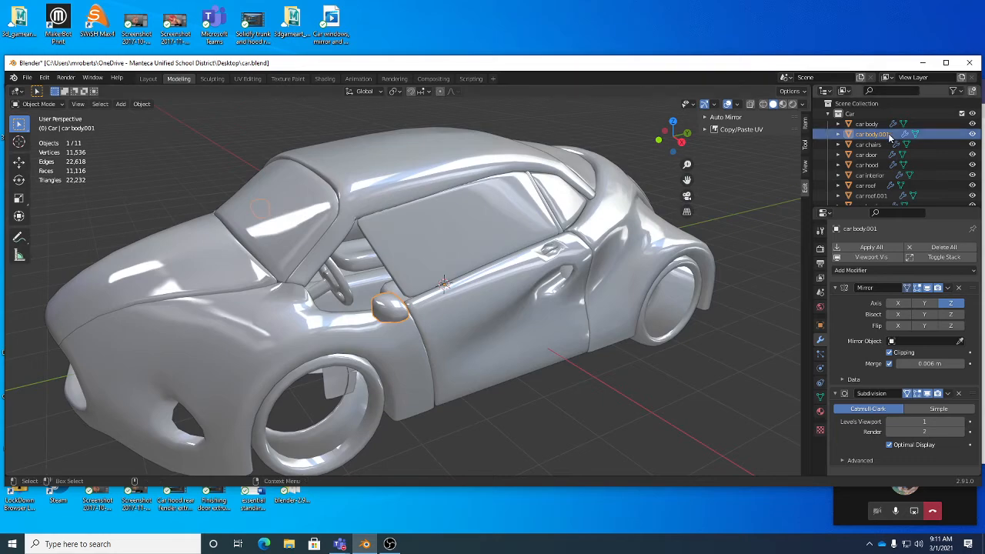
pyautogui.keyDown('shift'); pyautogui.click(496, 297); pyautogui.keyUp('shift')
pyautogui.moveTo(494, 294); pyautogui.dragTo(411, 300, button='middle')
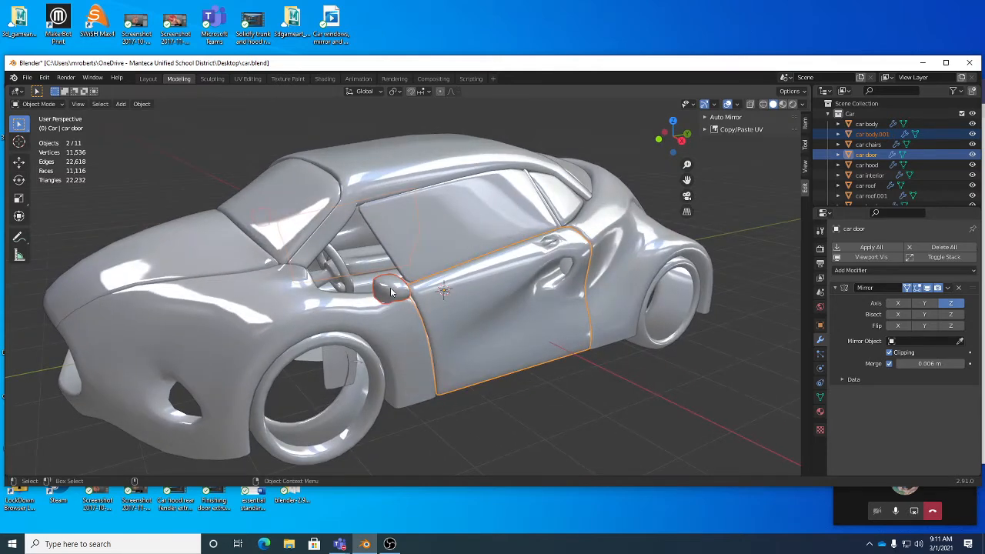
pyautogui.click(391, 291)
pyautogui.keyDown('shift'); pyautogui.click(501, 273); pyautogui.keyUp('shift')
pyautogui.moveTo(523, 290)
pyautogui.mouseDown(button='middle')
pyautogui.moveTo(499, 295)
pyautogui.moveTo(510, 290)
pyautogui.mouseUp(button='middle')
pyautogui.rightClick(521, 289)
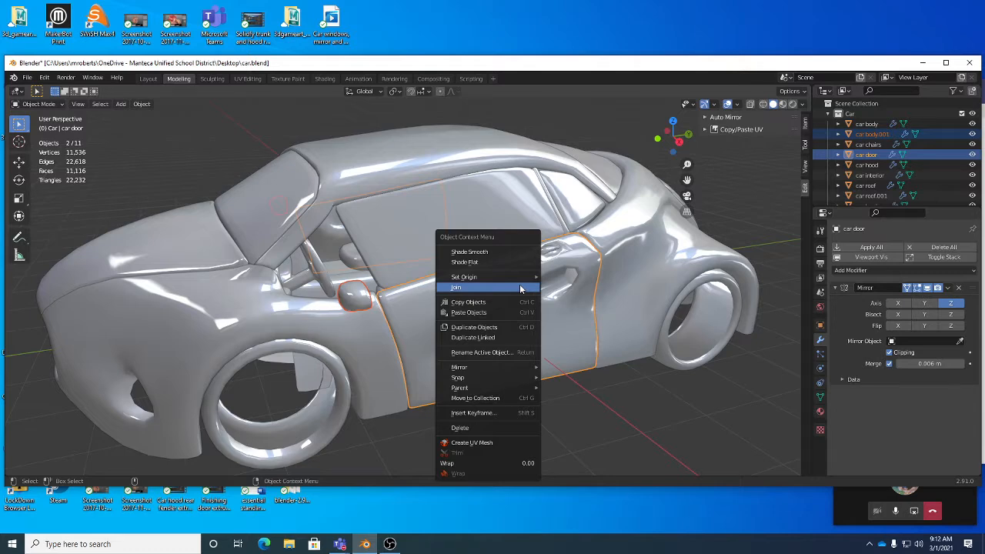
pyautogui.click(520, 289)
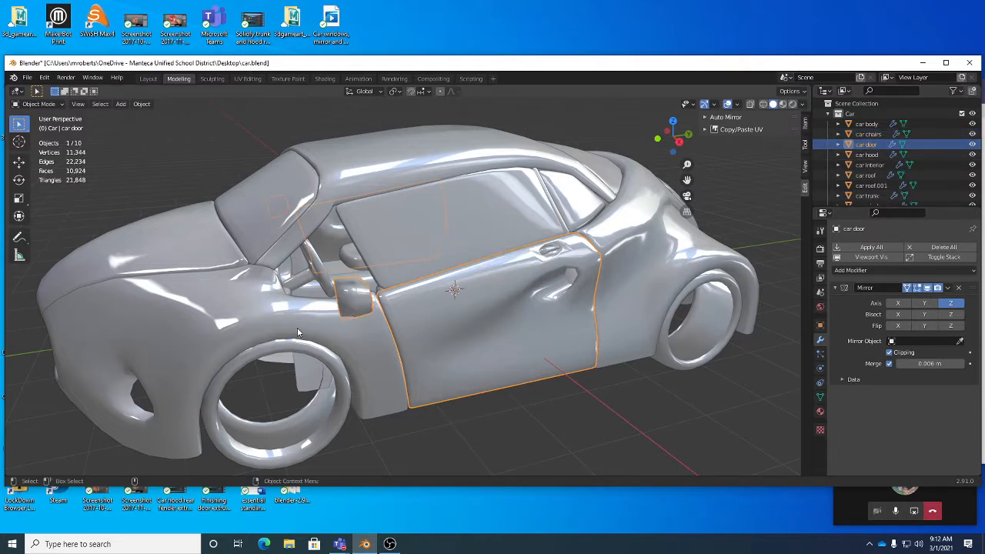
pyautogui.moveTo(339, 320)
pyautogui.mouseDown(button='middle')
pyautogui.moveTo(325, 321)
pyautogui.moveTo(366, 330)
pyautogui.moveTo(424, 307)
pyautogui.mouseUp(button='middle')
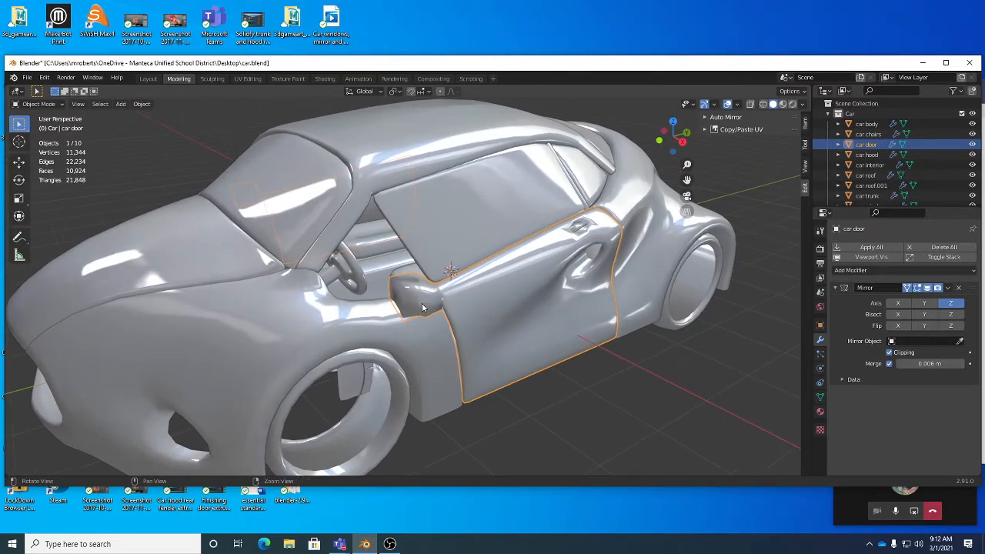
pyautogui.hotkey('ctrl', 'z')
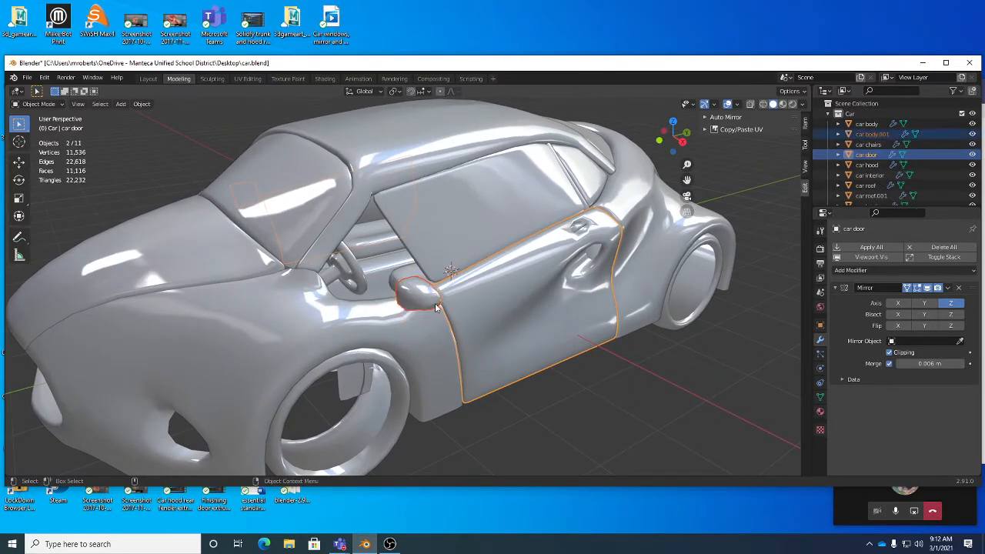
# Apply all modifiers on the side mirror and join it into the car door object.
pyautogui.click(428, 305)
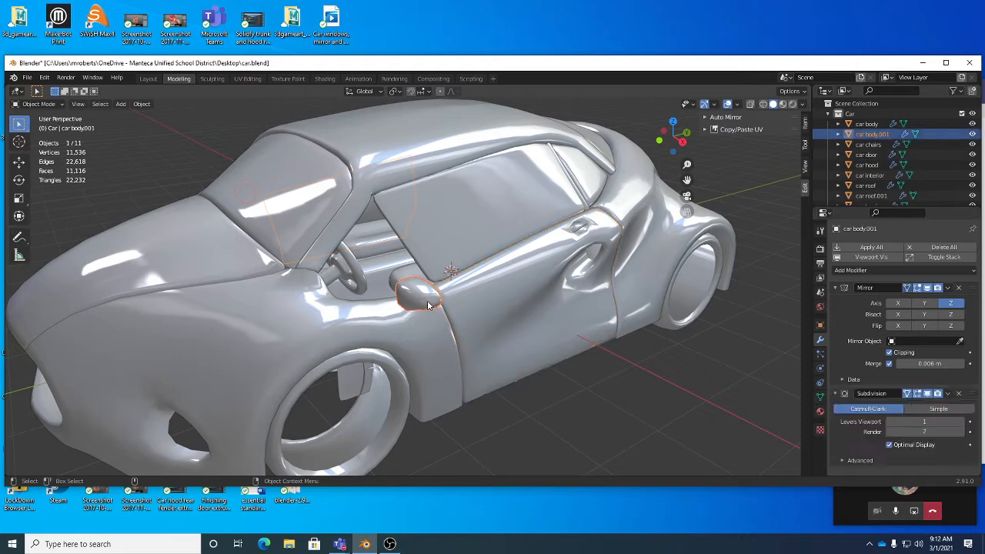
pyautogui.click(885, 247)
pyautogui.keyDown('shift'); pyautogui.click(540, 286); pyautogui.keyUp('shift')
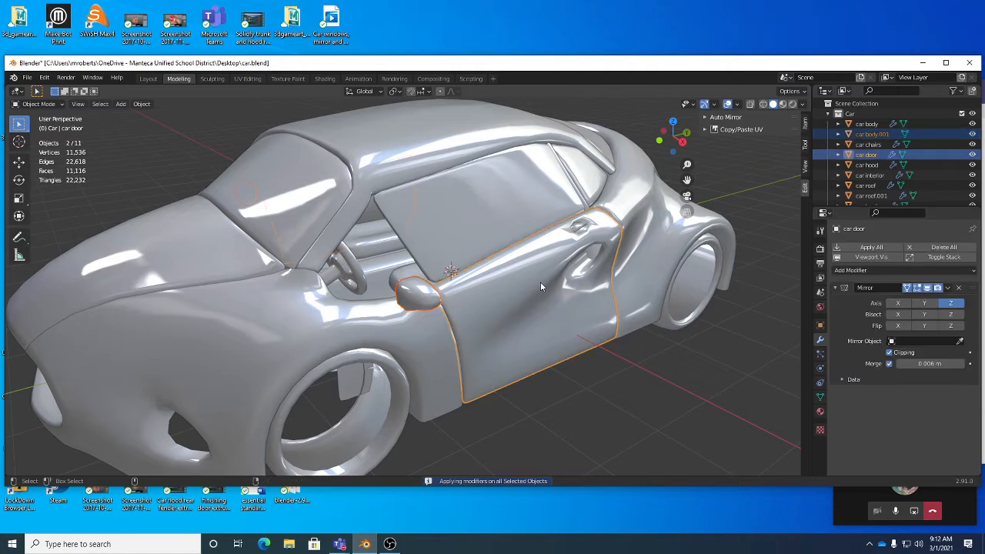
pyautogui.rightClick(551, 310)
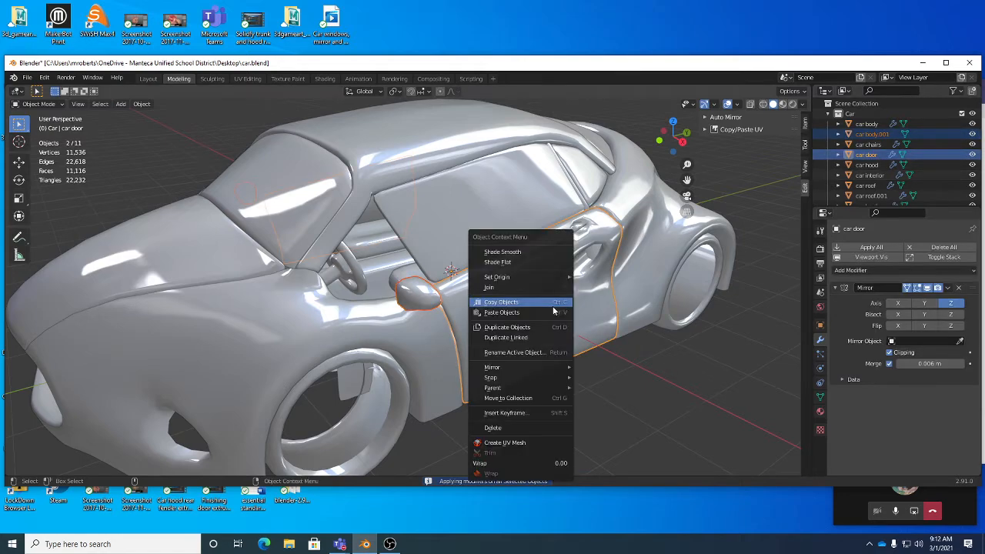
pyautogui.click(550, 285)
pyautogui.moveTo(520, 281); pyautogui.dragTo(615, 282, button='middle')
pyautogui.click(552, 290)
pyautogui.click(573, 262)
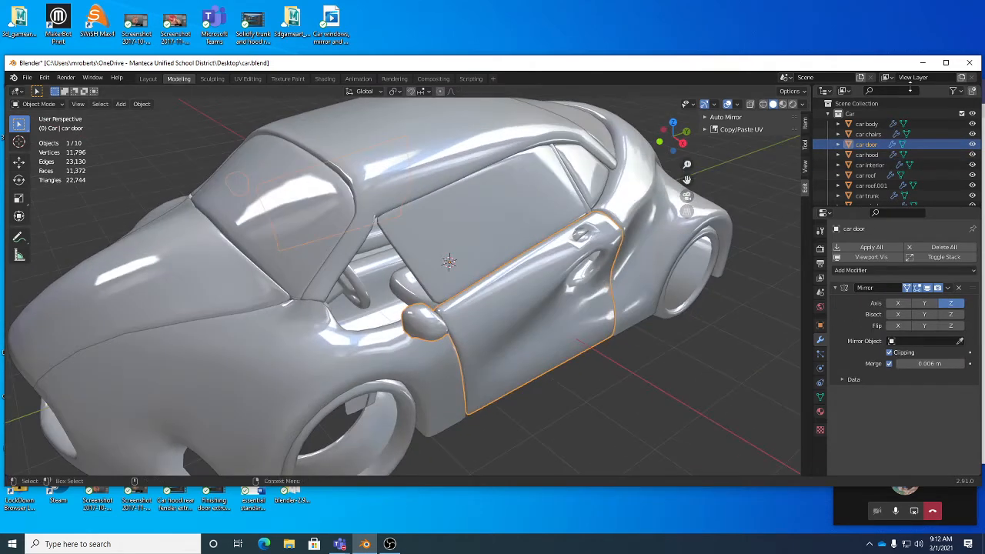
# Join the rear side window object car roof.001 into the car windows object.
pyautogui.click(563, 211)
pyautogui.moveTo(589, 203); pyautogui.dragTo(465, 216, button='middle')
pyautogui.click(607, 241)
pyautogui.click(567, 235)
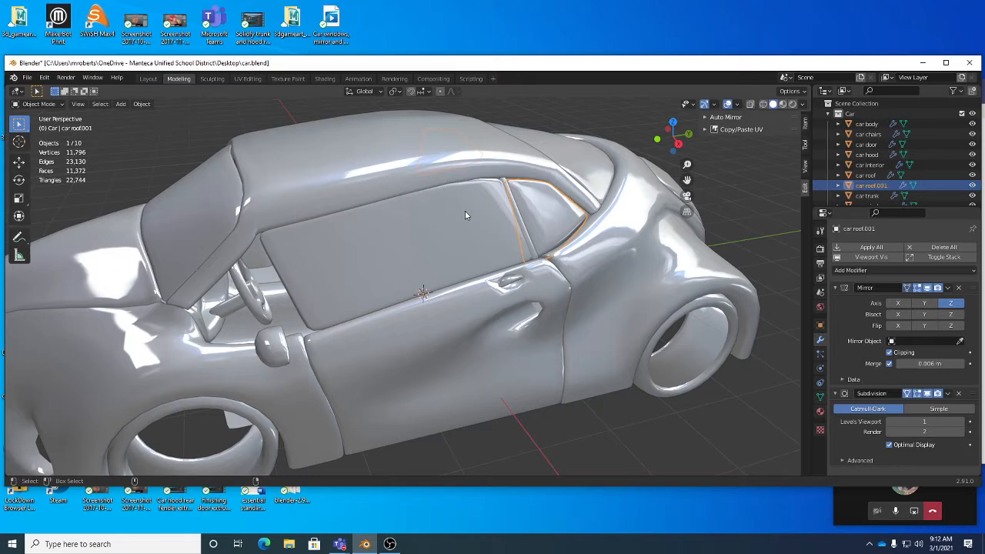
pyautogui.keyDown('shift'); pyautogui.click(465, 215); pyautogui.keyUp('shift')
pyautogui.rightClick(580, 223)
pyautogui.click(581, 224)
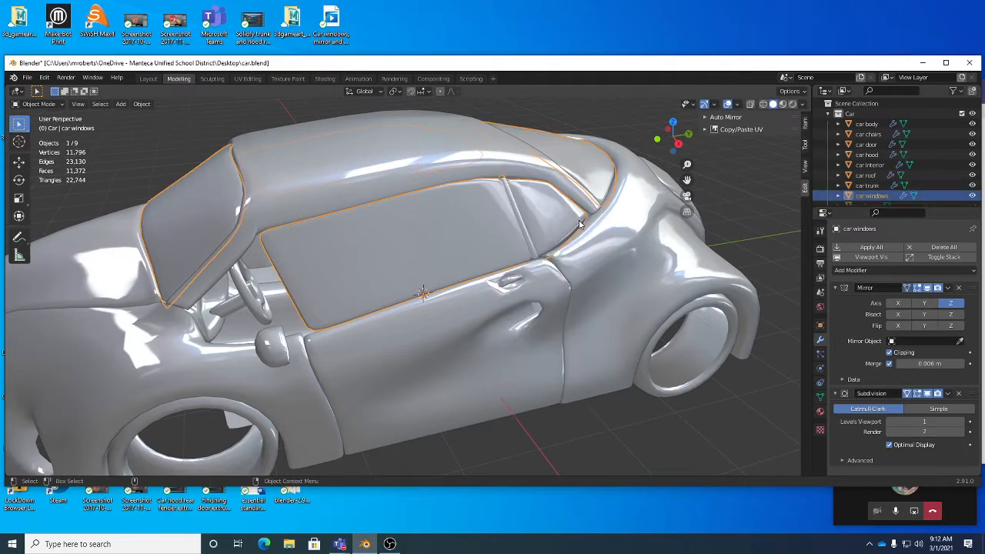
# Save the car.blend file.
pyautogui.moveTo(571, 258); pyautogui.dragTo(615, 277, button='middle')
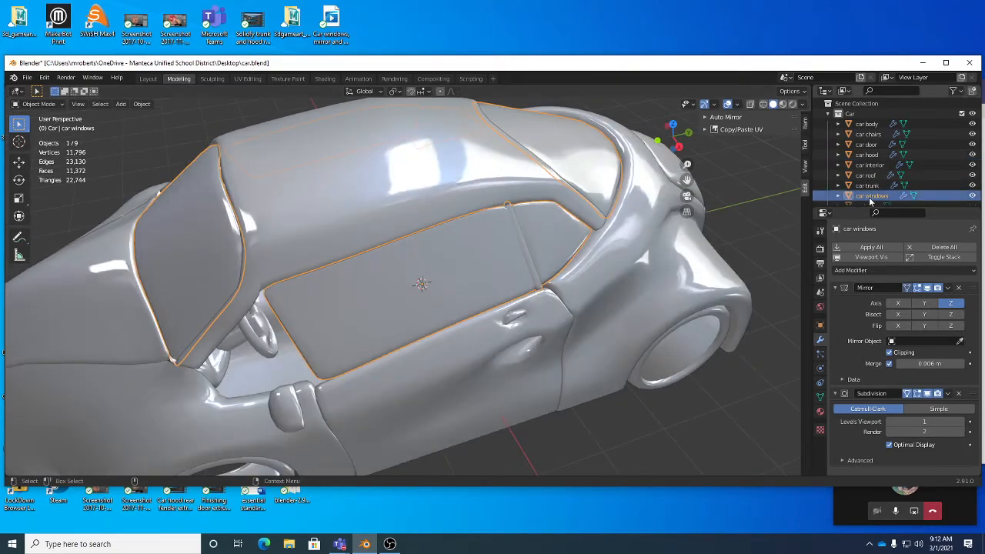
pyautogui.scroll(-3, 549, 283)
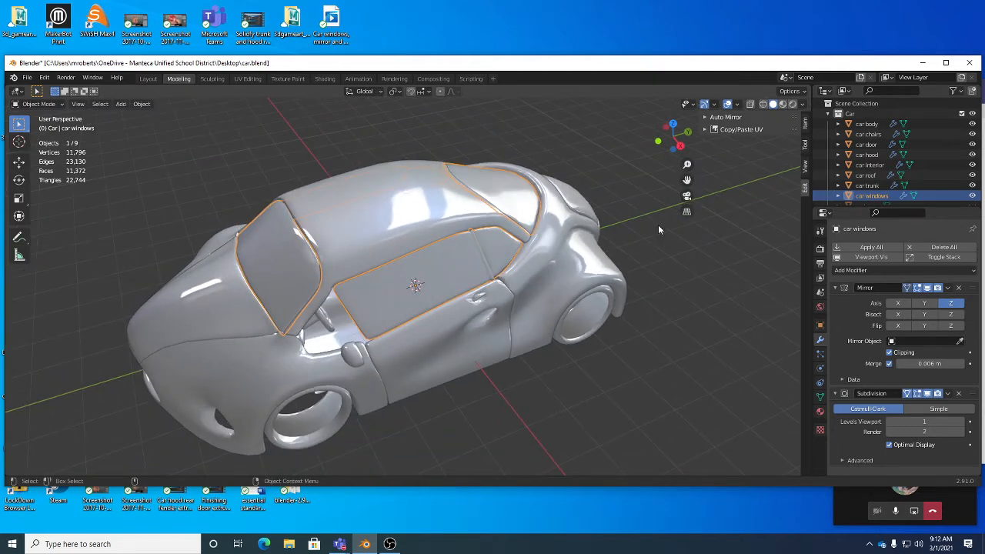
pyautogui.moveTo(658, 225); pyautogui.dragTo(481, 265, button='middle')
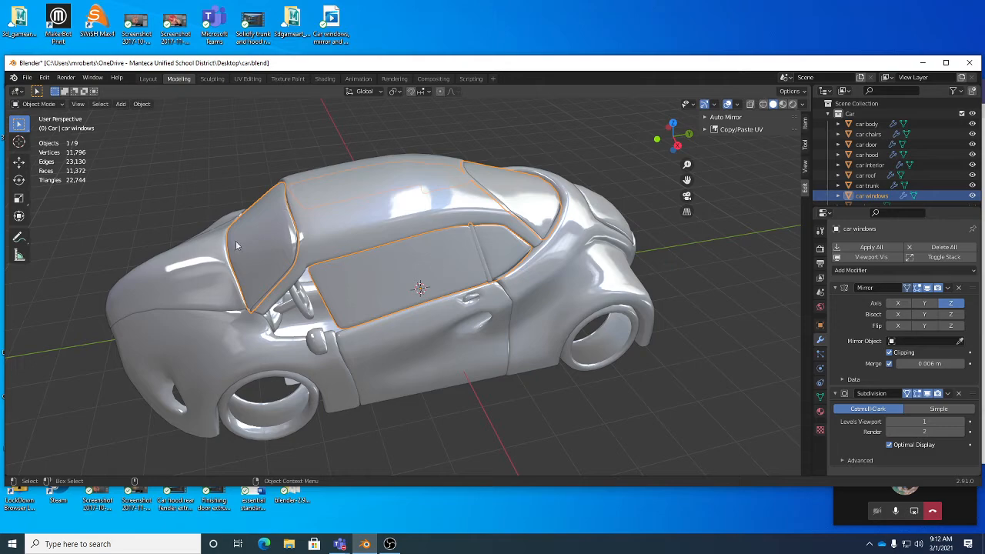
pyautogui.moveTo(513, 163); pyautogui.dragTo(557, 282, button='middle')
pyautogui.hotkey('ctrl', 's')
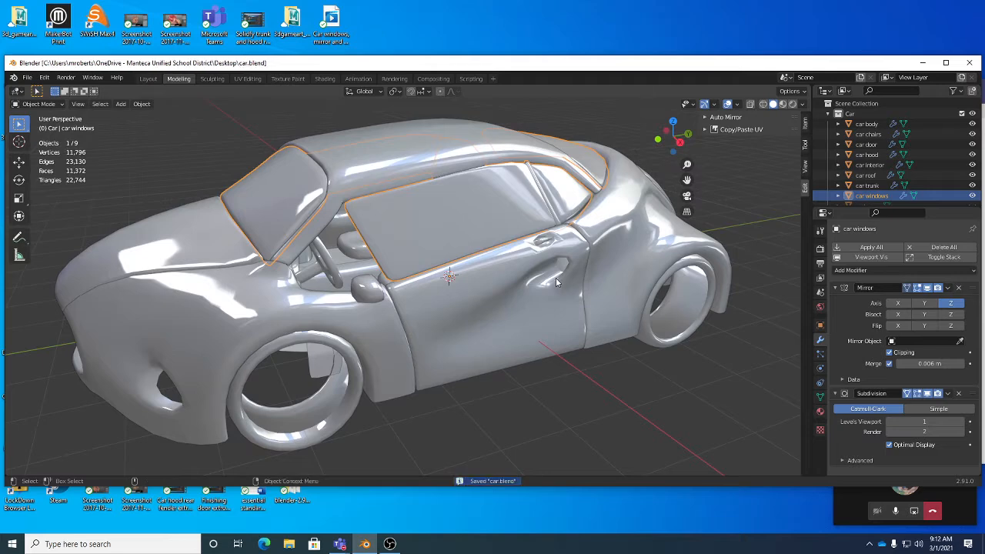
# Select the wheels and hide every other car object, including the windows and grates.
pyautogui.click(331, 343)
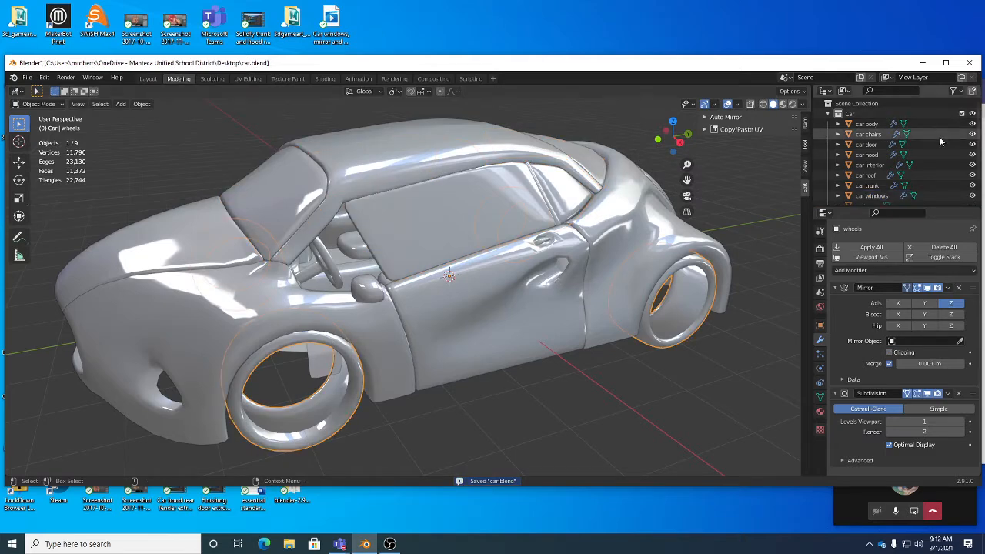
pyautogui.moveTo(971, 125); pyautogui.dragTo(974, 184)
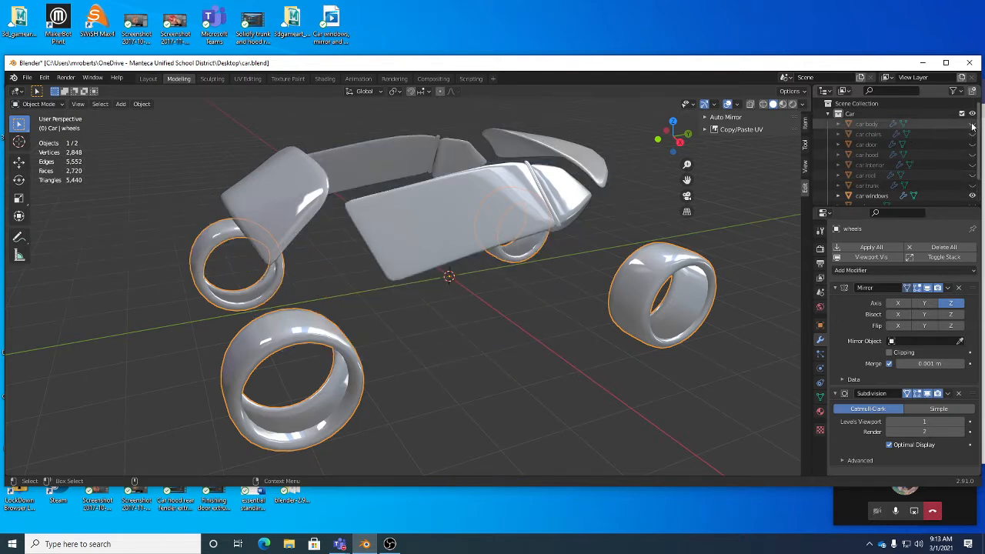
pyautogui.scroll(-2, 974, 161)
pyautogui.click(972, 165)
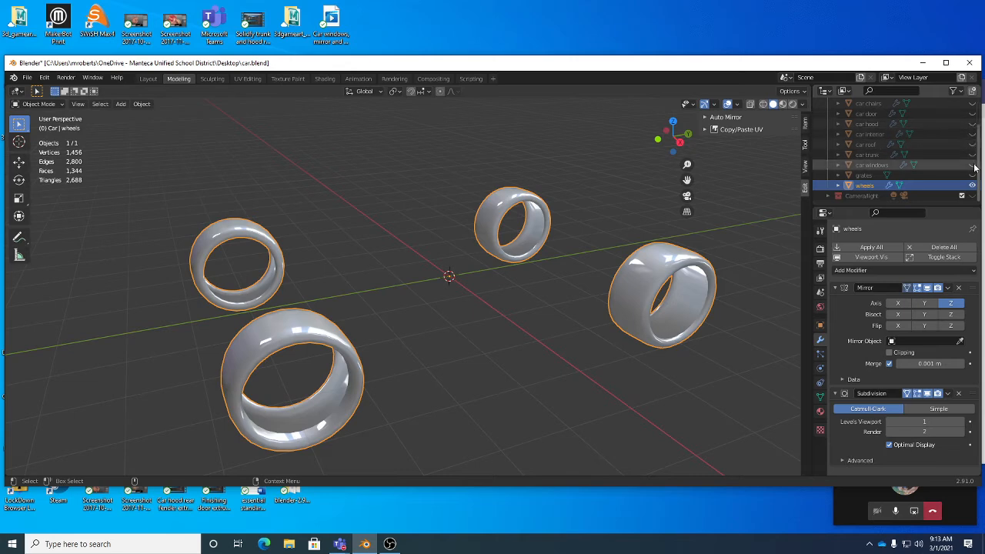
pyautogui.moveTo(973, 165)
pyautogui.mouseDown()
pyautogui.moveTo(974, 120)
pyautogui.moveTo(971, 166)
pyautogui.mouseUp()
# Select the wheels object again and enter Edit Mode on it.
pyautogui.moveTo(422, 269)
pyautogui.mouseDown(button='middle')
pyautogui.moveTo(419, 248)
pyautogui.moveTo(433, 264)
pyautogui.mouseUp(button='middle')
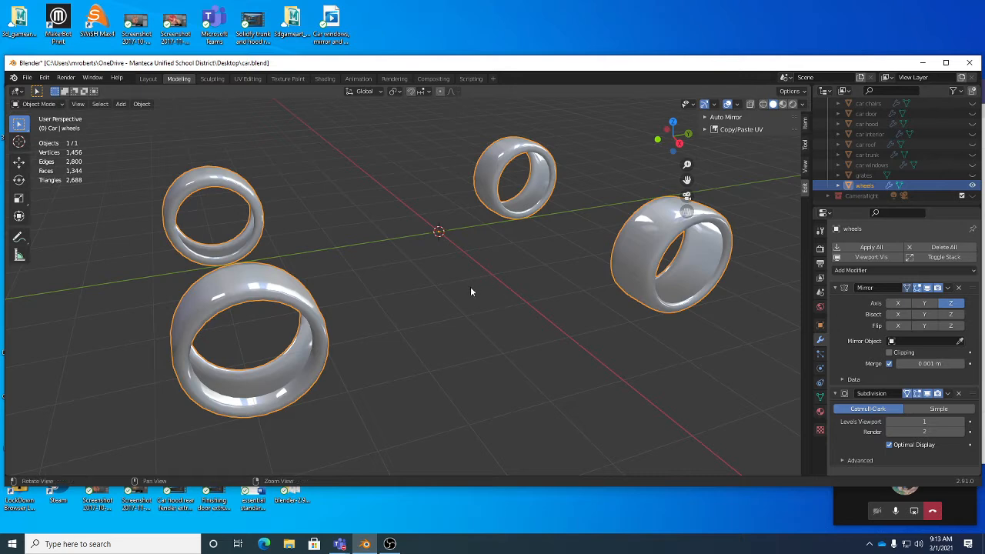
pyautogui.moveTo(471, 290); pyautogui.dragTo(416, 278, button='middle')
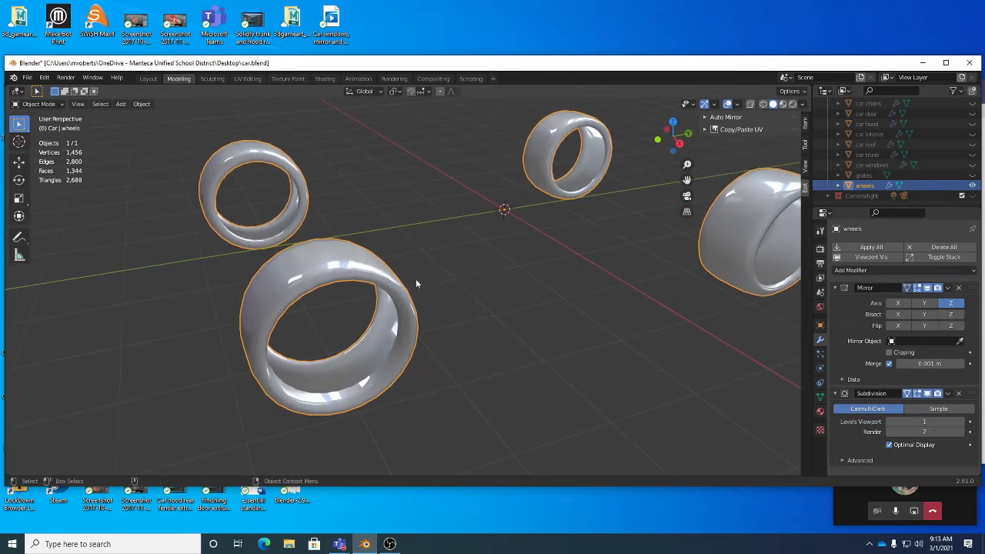
pyautogui.click(381, 247)
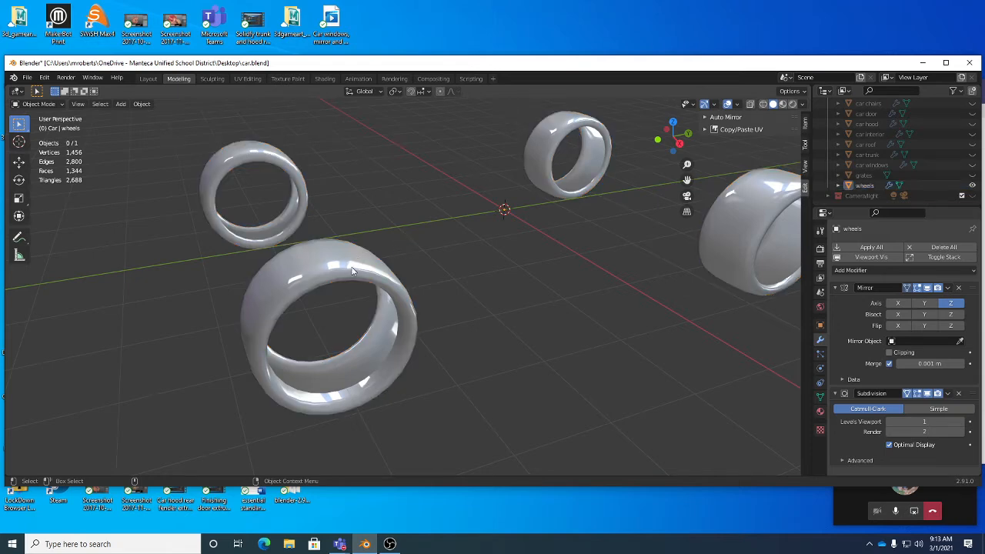
pyautogui.click(353, 270)
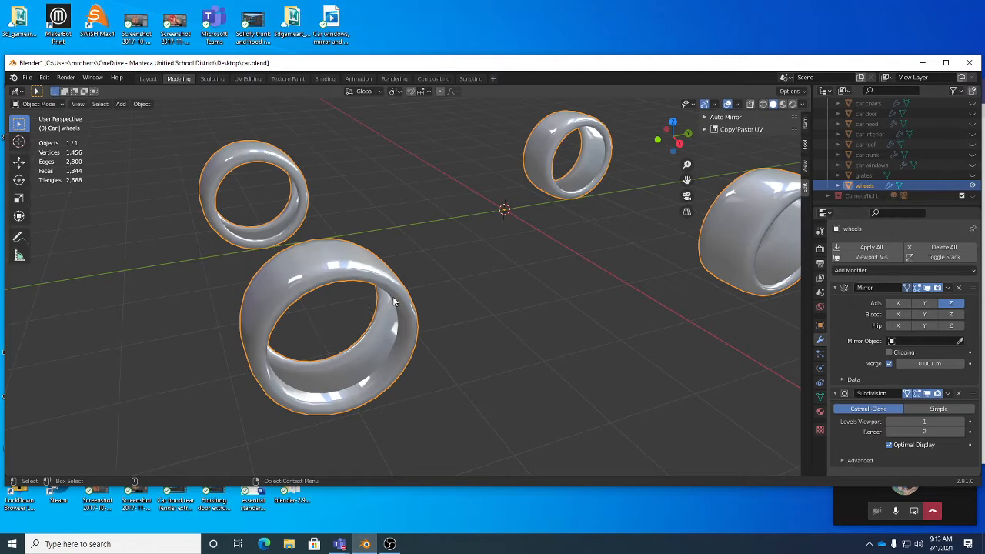
pyautogui.press('Tab')
pyautogui.moveTo(398, 301); pyautogui.dragTo(416, 285, button='middle')
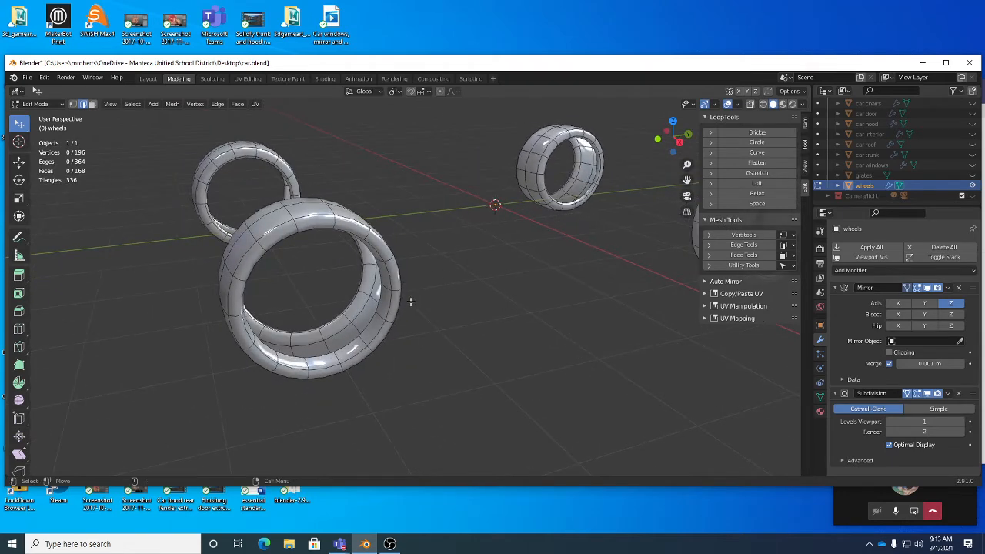
pyautogui.moveTo(508, 243); pyautogui.dragTo(419, 274, button='middle')
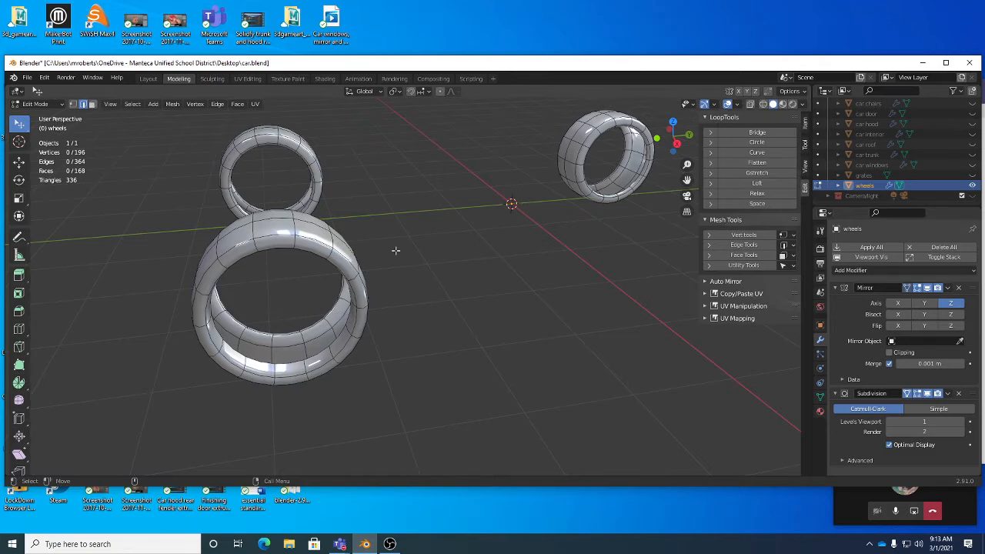
pyautogui.moveTo(395, 250); pyautogui.dragTo(460, 186, button='middle')
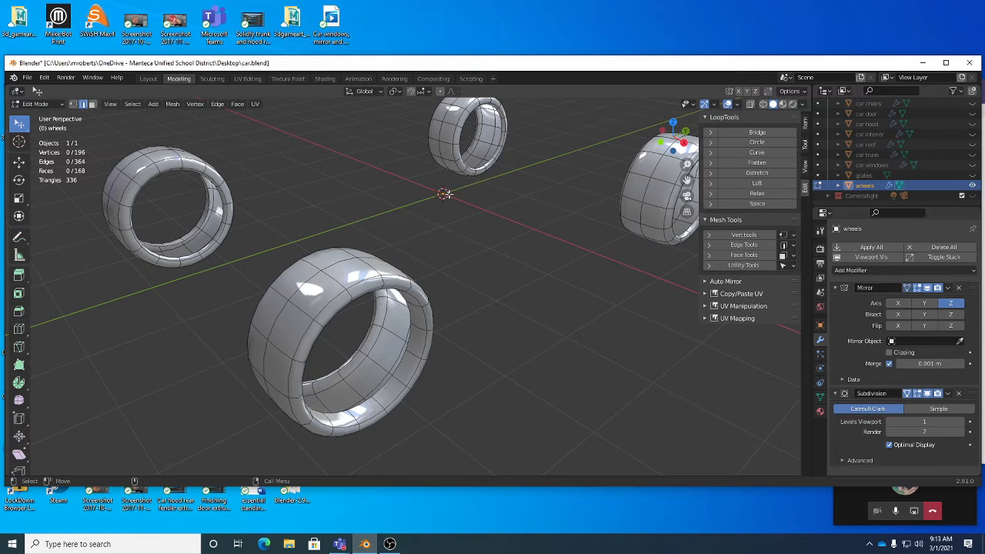
pyautogui.click(367, 92)
pyautogui.click(393, 92)
pyautogui.click(364, 91)
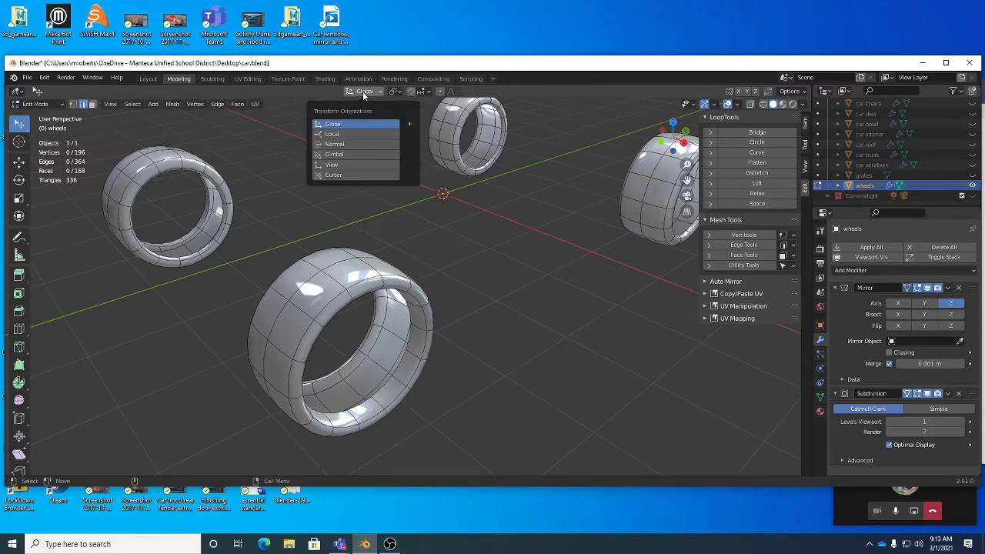
pyautogui.click(397, 91)
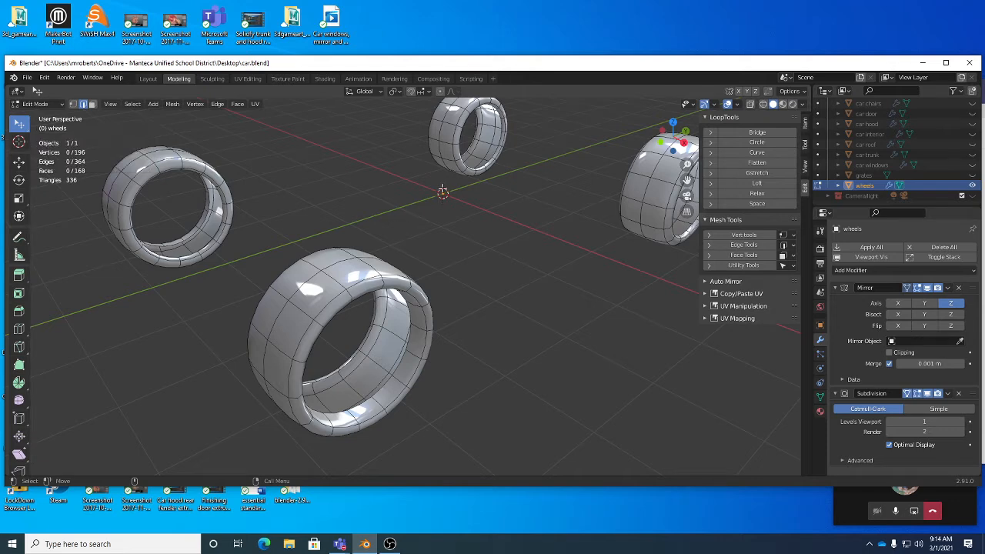
# Select the inner edge loop along the outer rim of the nearest wheel.
pyautogui.moveTo(387, 335); pyautogui.dragTo(375, 335, button='middle')
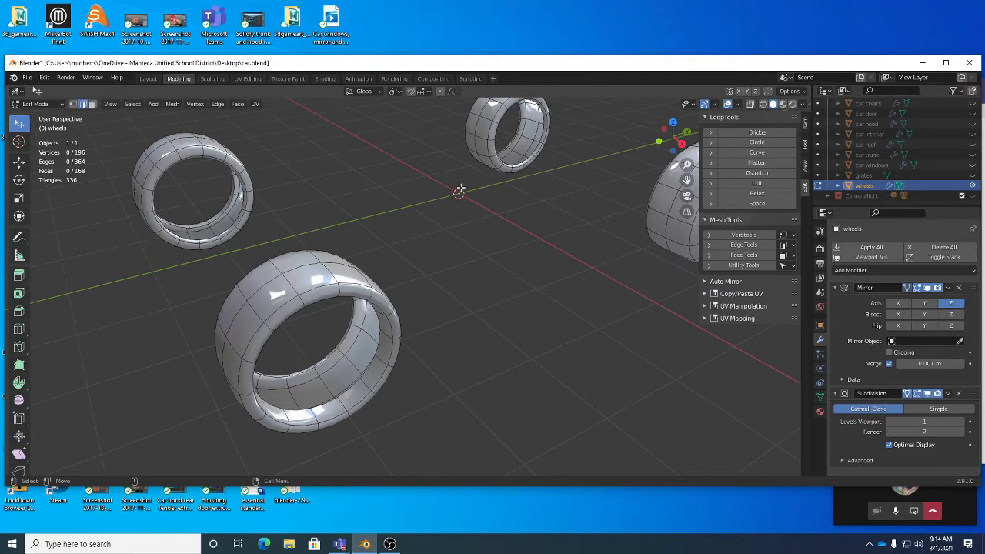
pyautogui.moveTo(451, 254); pyautogui.dragTo(497, 246, button='middle')
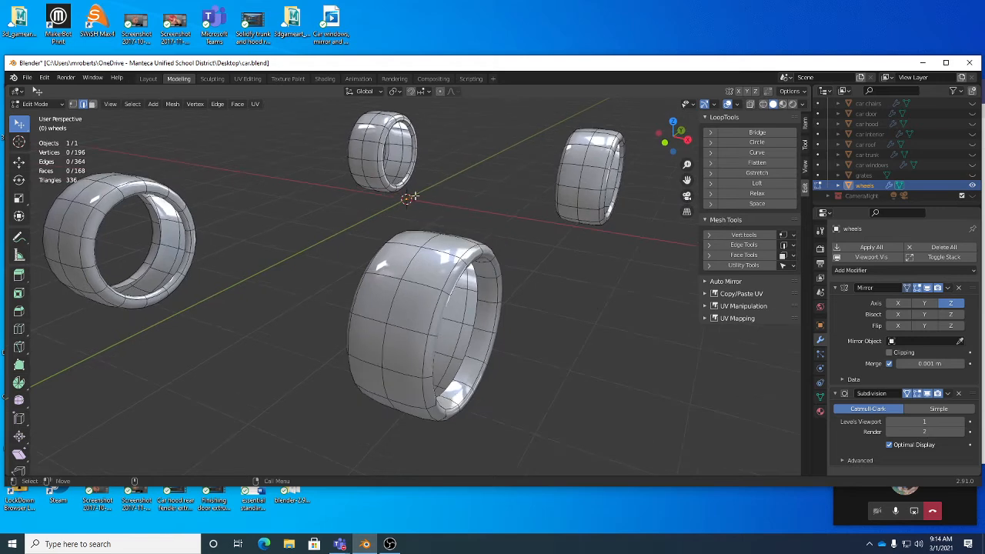
pyautogui.keyDown('alt'); pyautogui.moveTo(400, 195); pyautogui.dragTo(372, 313); pyautogui.keyUp('alt')
pyautogui.keyDown('alt'); pyautogui.moveTo(373, 313); pyautogui.dragTo(474, 313, button='right'); pyautogui.keyUp('alt')
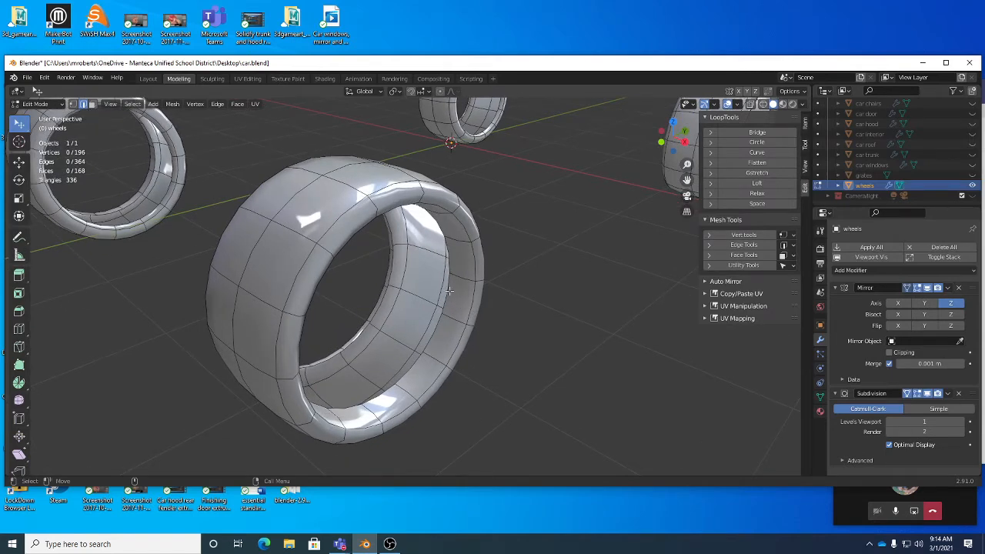
pyautogui.doubleClick(447, 292)
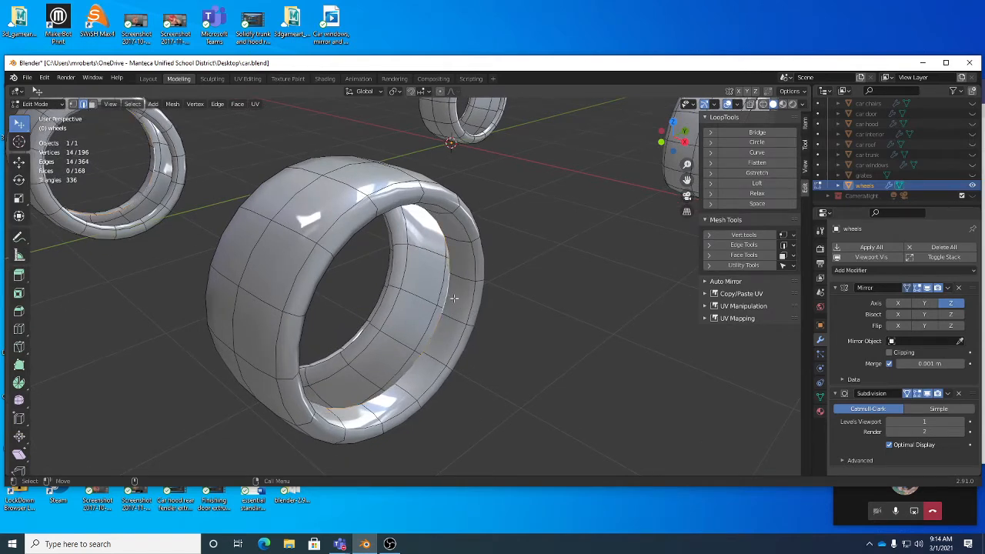
pyautogui.doubleClick(471, 305)
pyautogui.moveTo(472, 305); pyautogui.dragTo(443, 306, button='middle')
pyautogui.doubleClick(385, 351)
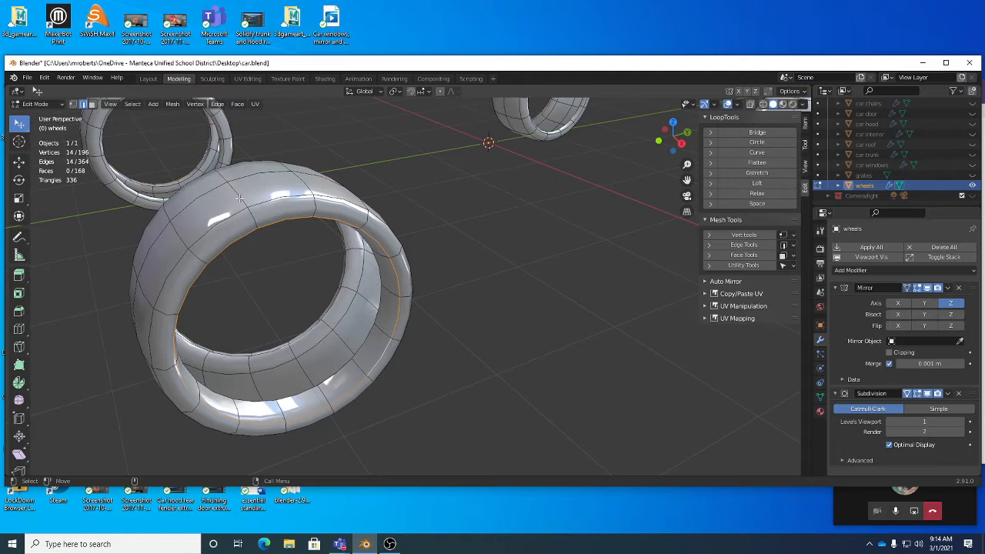
# Snap the 3D cursor to the middle of the selected rim loop.
pyautogui.click(171, 105)
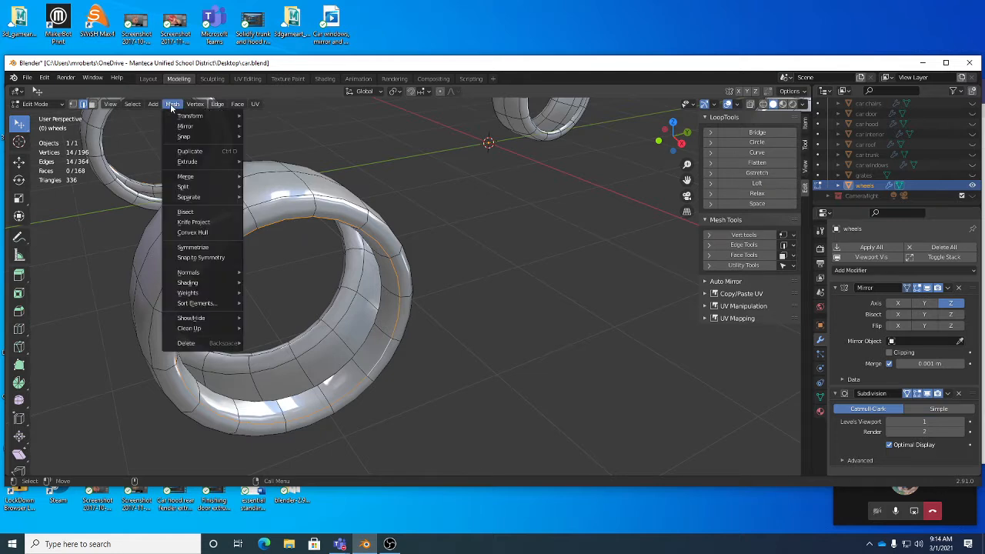
pyautogui.moveTo(183, 138)
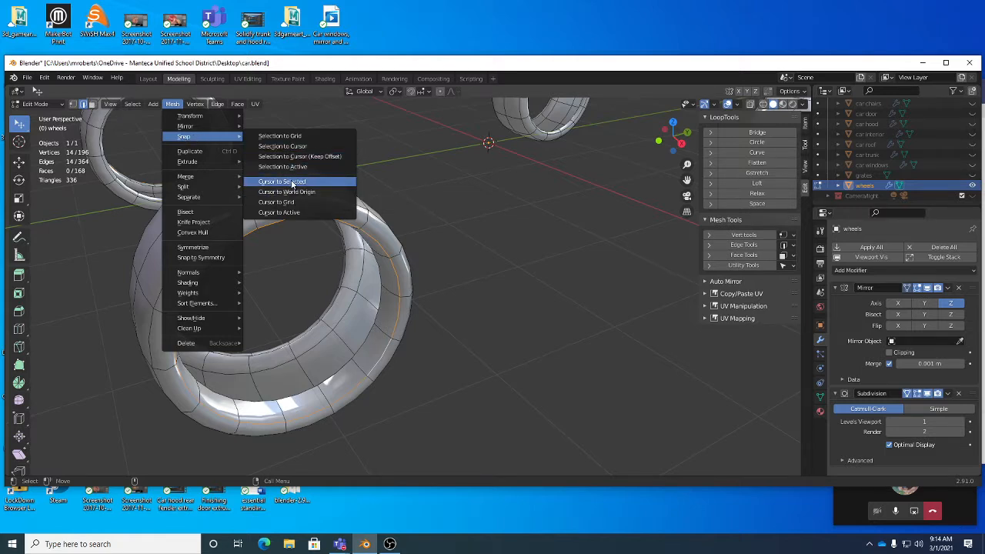
pyautogui.click(292, 185)
pyautogui.moveTo(331, 216); pyautogui.dragTo(416, 262, button='middle')
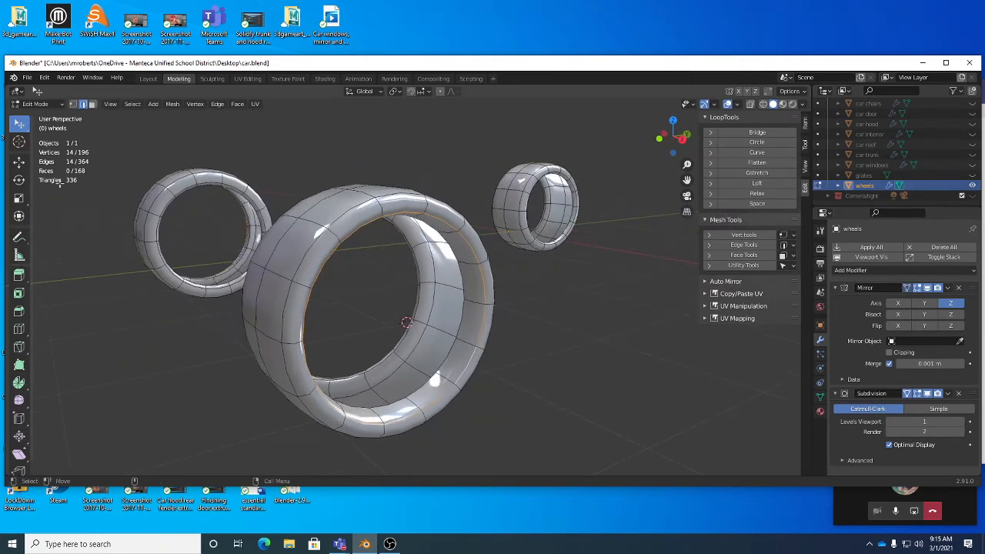
# Try placing the 3D cursor freehand around the nearest wheel with the Cursor tool, using Transform orientation.
pyautogui.click(19, 141)
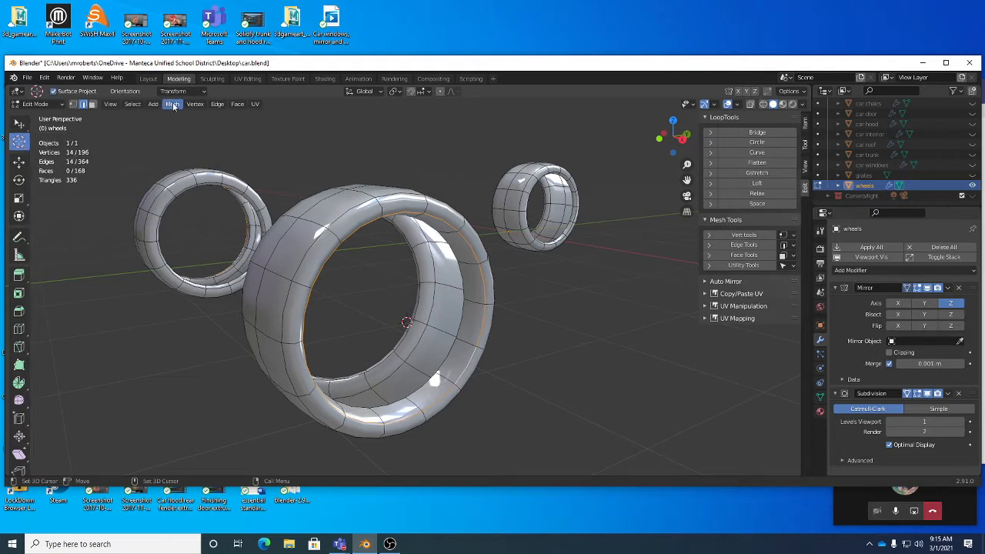
pyautogui.click(458, 170)
pyautogui.click(530, 295)
pyautogui.click(458, 361)
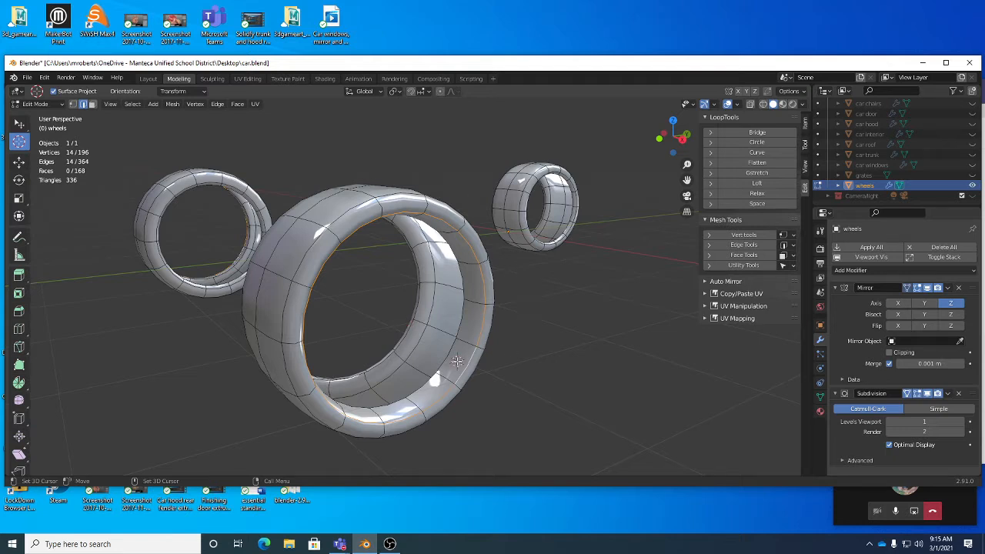
pyautogui.click(189, 93)
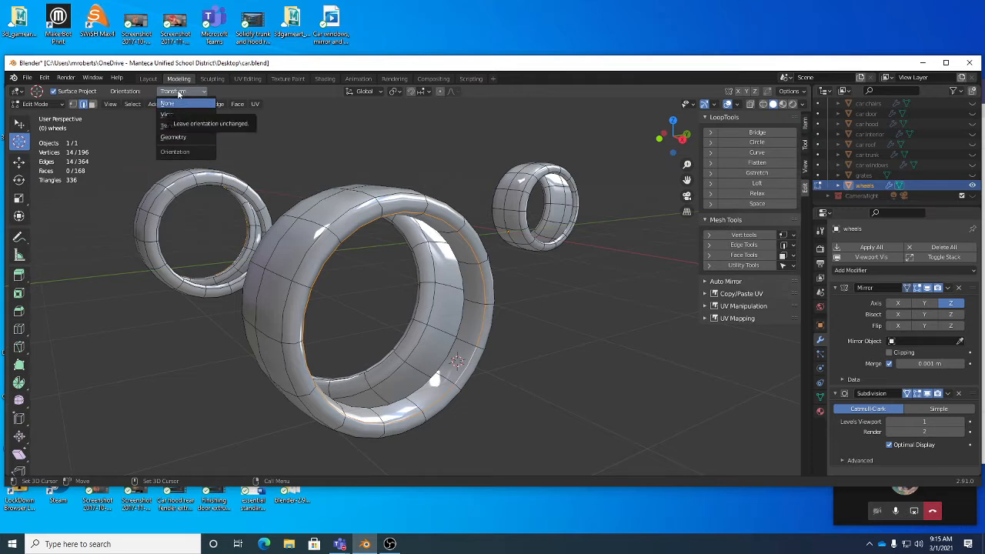
pyautogui.click(179, 129)
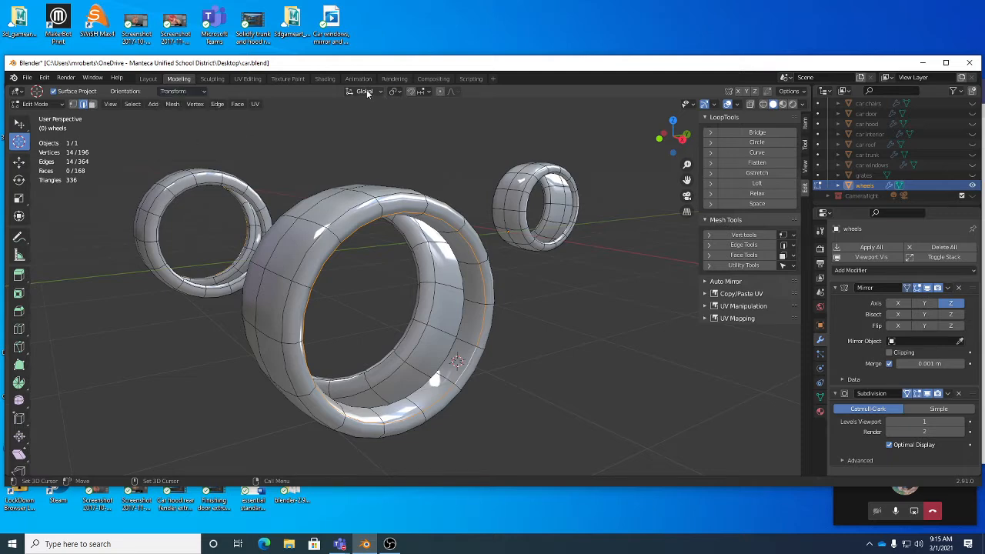
pyautogui.moveTo(446, 284); pyautogui.dragTo(497, 213, button='middle')
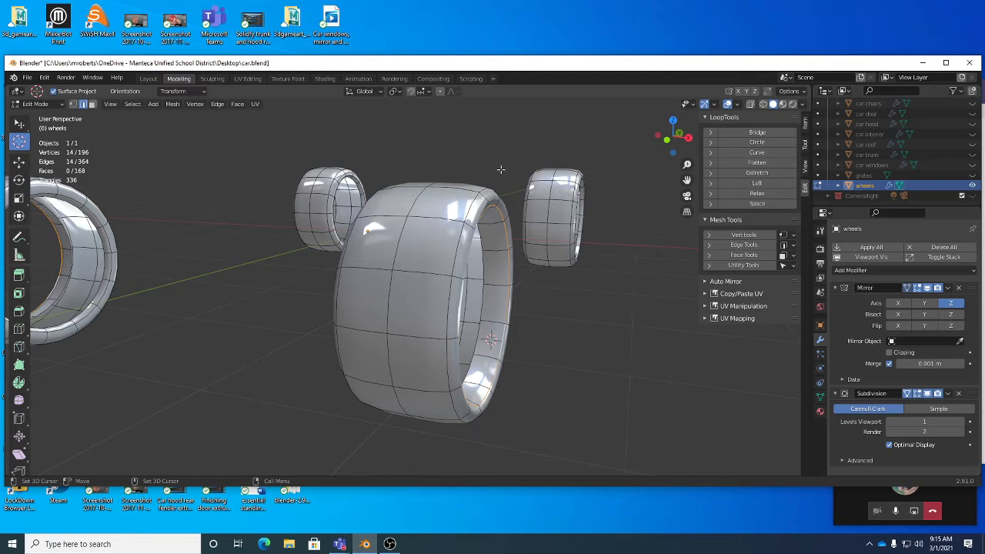
pyautogui.moveTo(567, 302); pyautogui.dragTo(498, 299, button='middle')
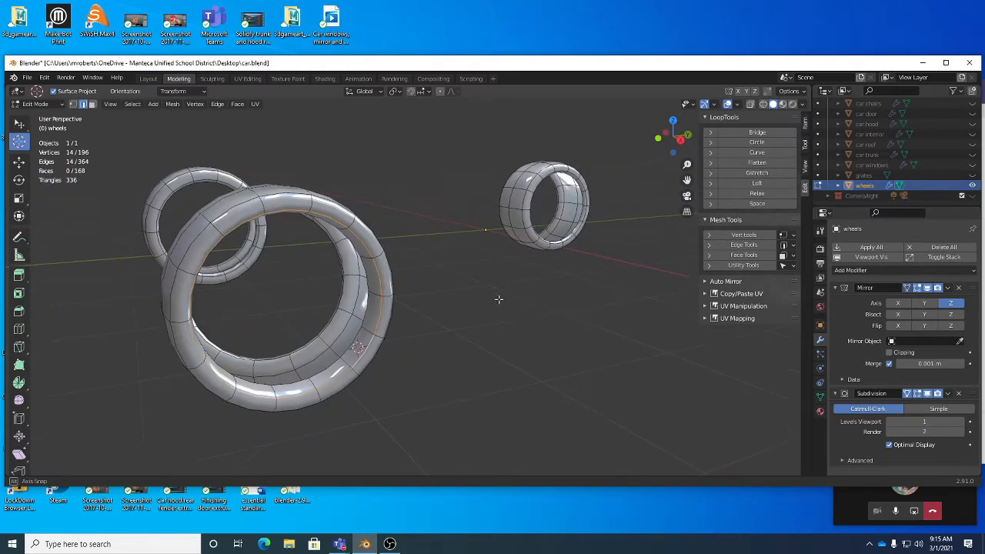
pyautogui.click(338, 167)
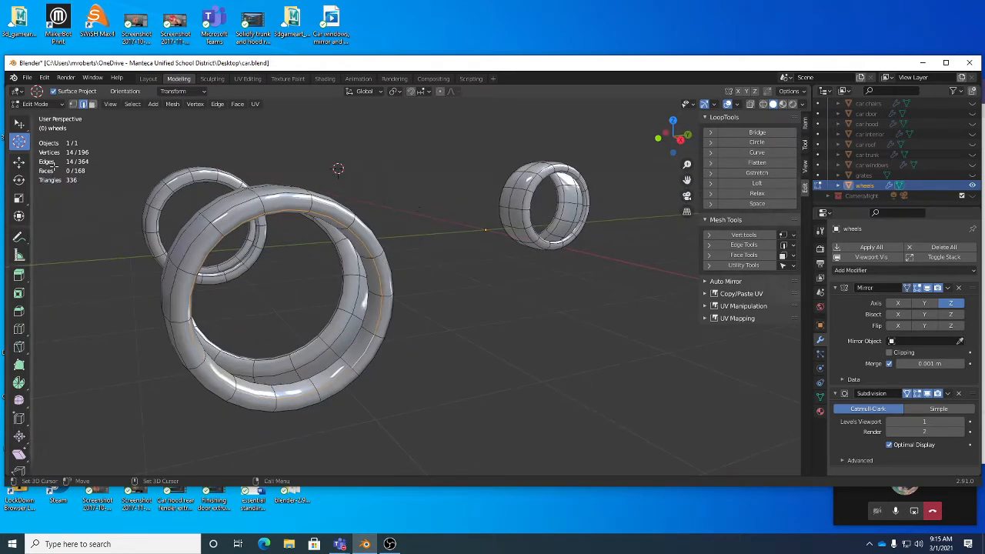
# Return to the selection tool, snap the 3D cursor to the selected wheel loop again, and deselect the loop.
pyautogui.click(19, 124)
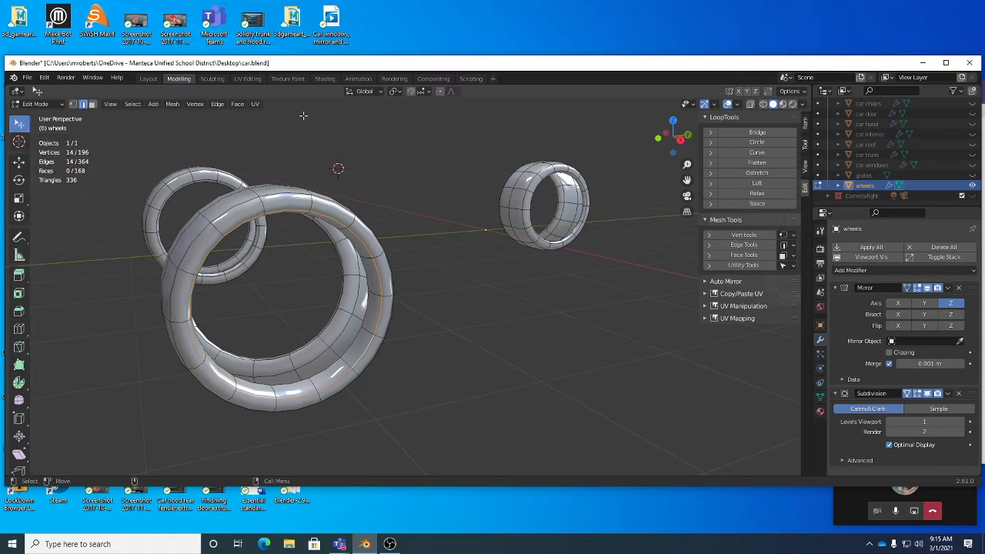
pyautogui.click(172, 104)
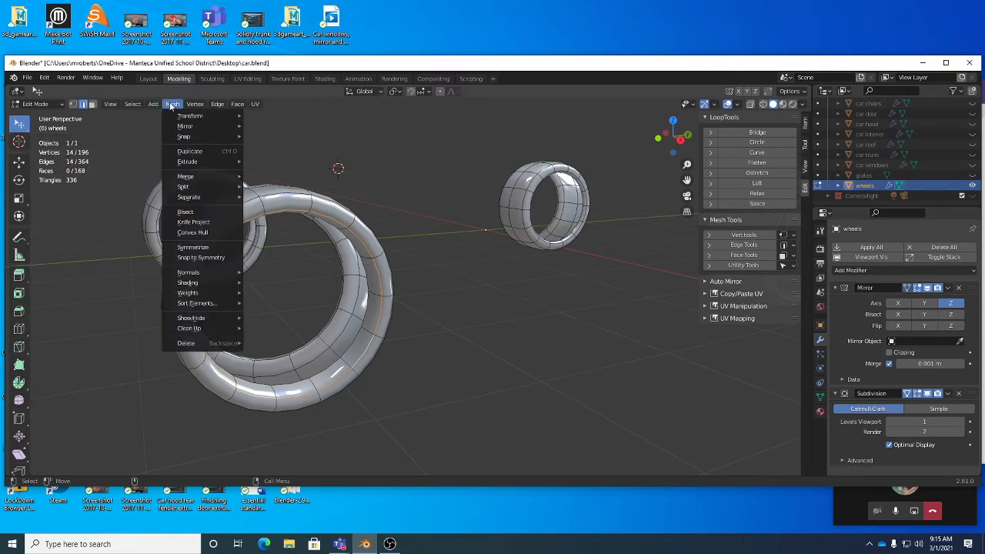
pyautogui.moveTo(185, 139)
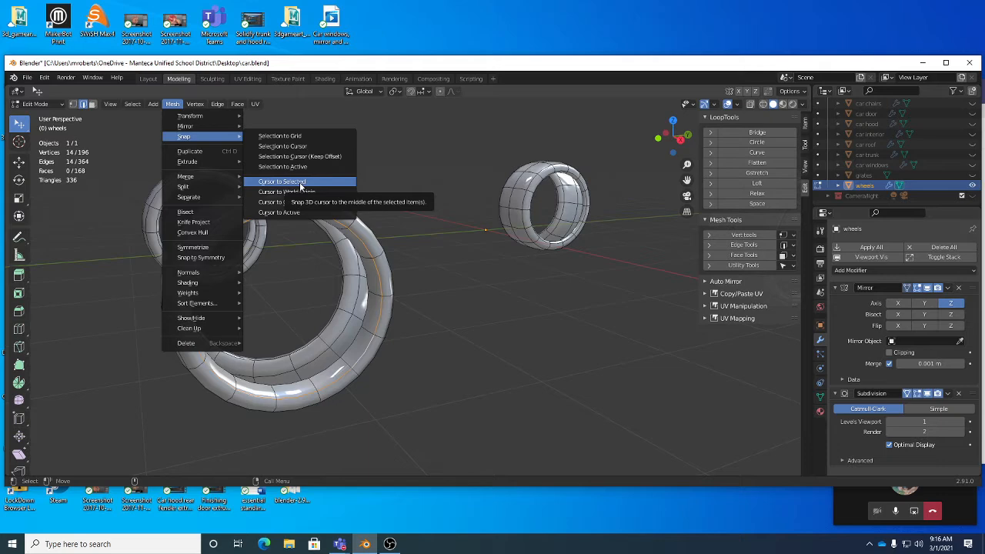
pyautogui.click(299, 182)
pyautogui.moveTo(396, 301); pyautogui.dragTo(380, 283, button='middle')
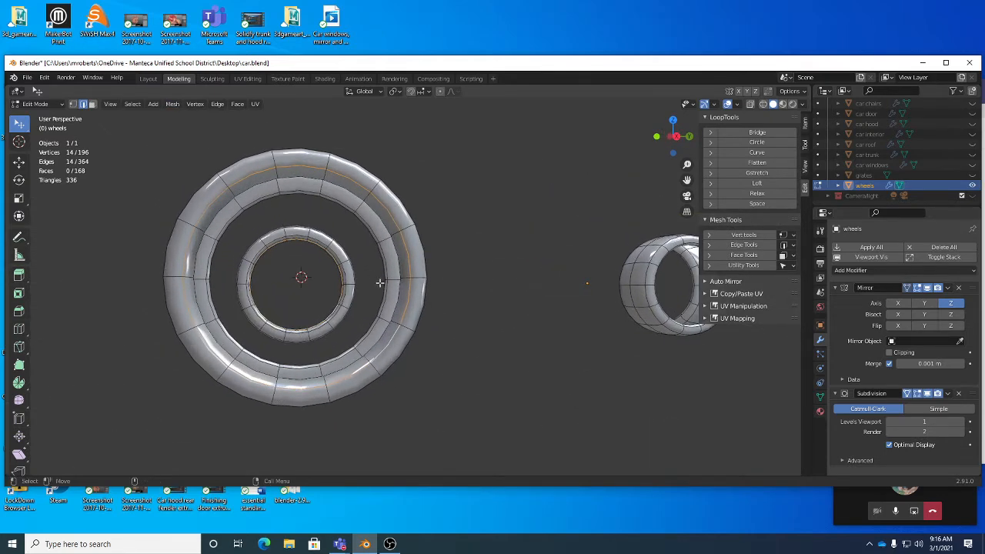
pyautogui.click(508, 218)
pyautogui.moveTo(507, 217); pyautogui.dragTo(377, 293, button='middle')
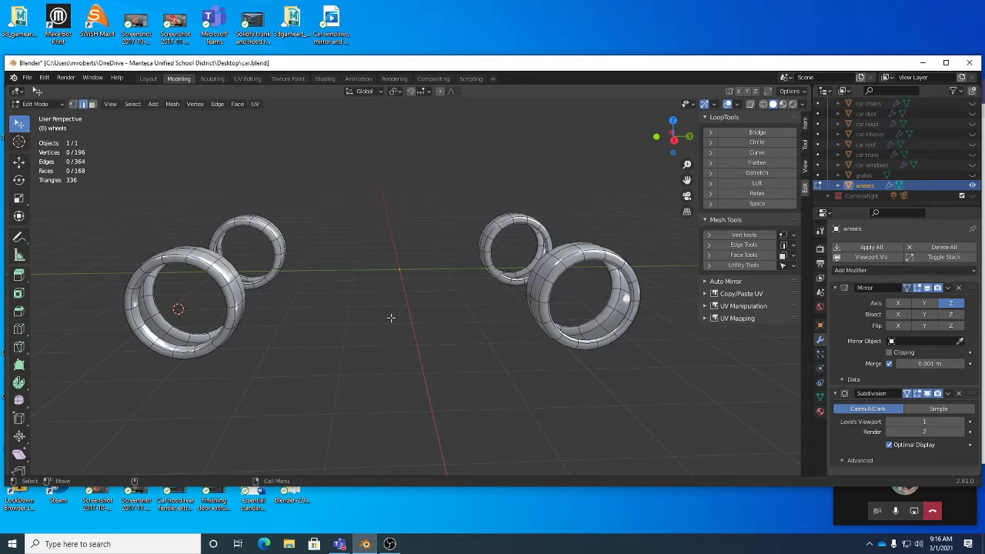
pyautogui.moveTo(391, 318); pyautogui.dragTo(265, 273, button='middle')
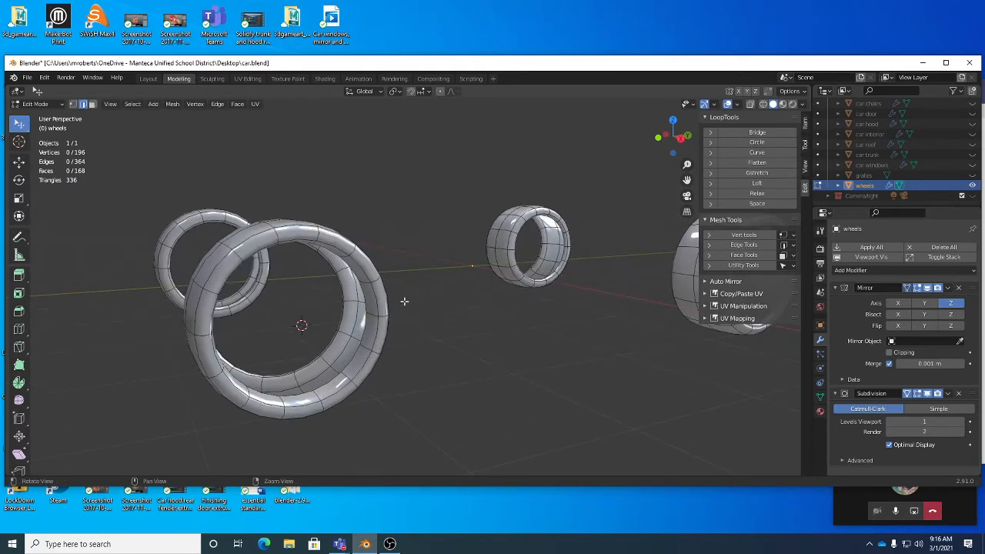
pyautogui.moveTo(404, 301); pyautogui.dragTo(318, 293, button='middle')
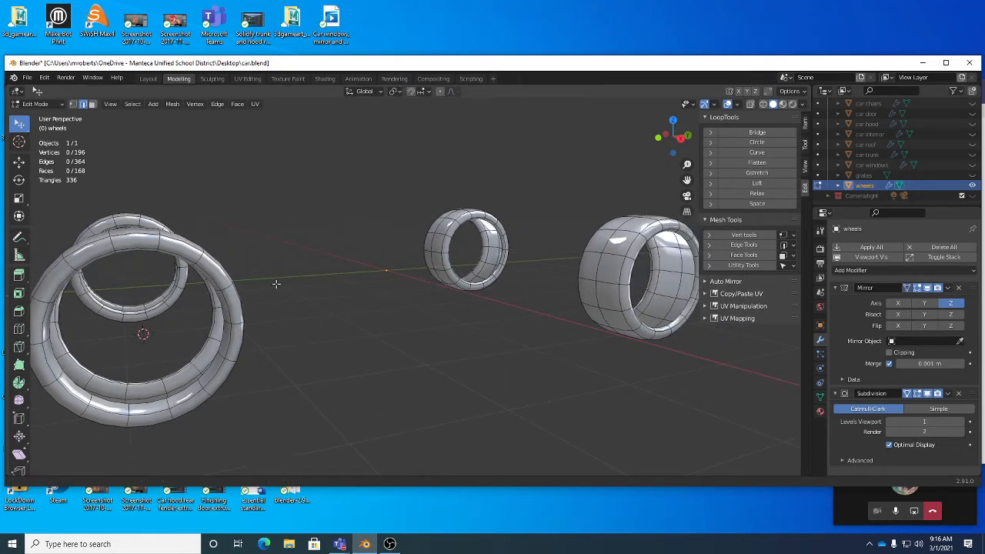
pyautogui.moveTo(272, 282); pyautogui.dragTo(370, 280, button='middle')
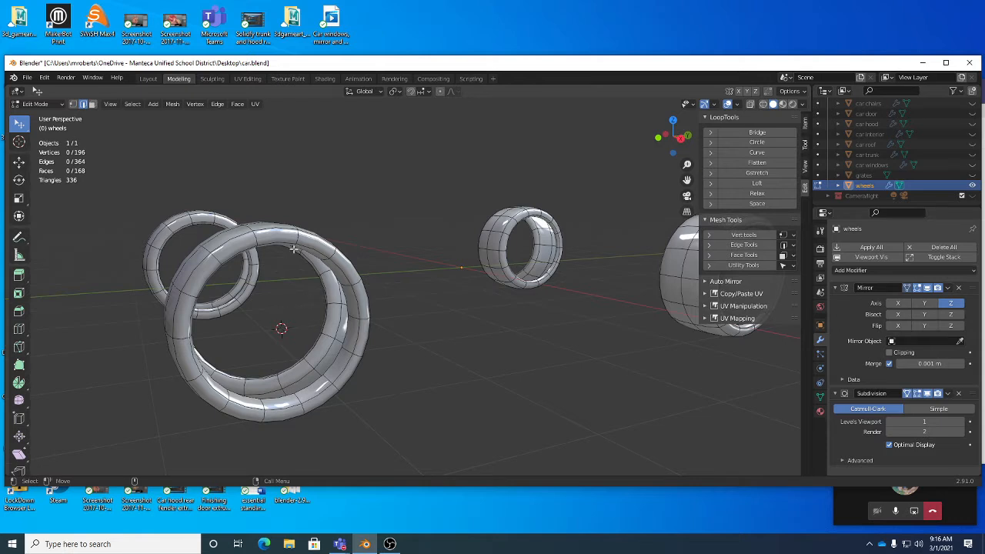
pyautogui.click(172, 104)
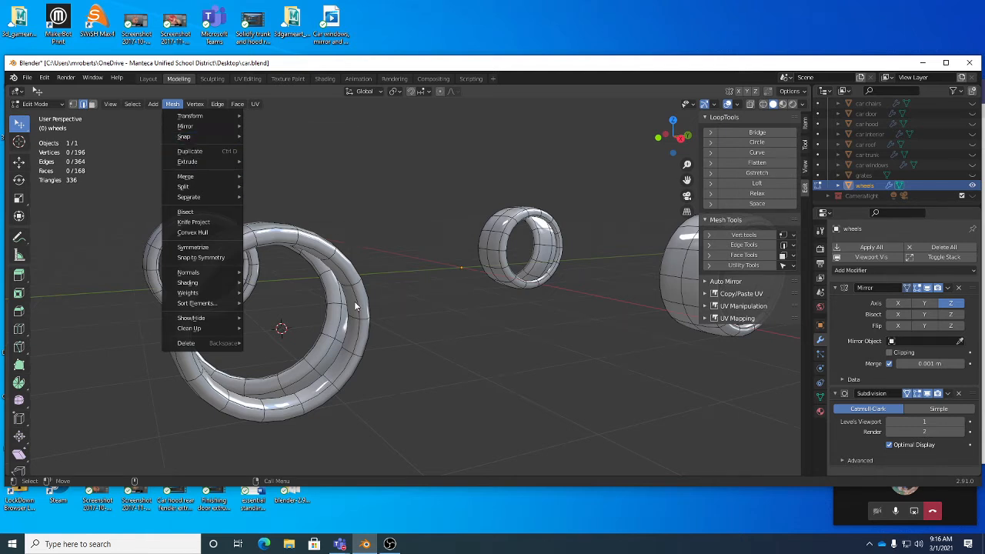
pyautogui.moveTo(285, 323); pyautogui.dragTo(335, 248, button='middle')
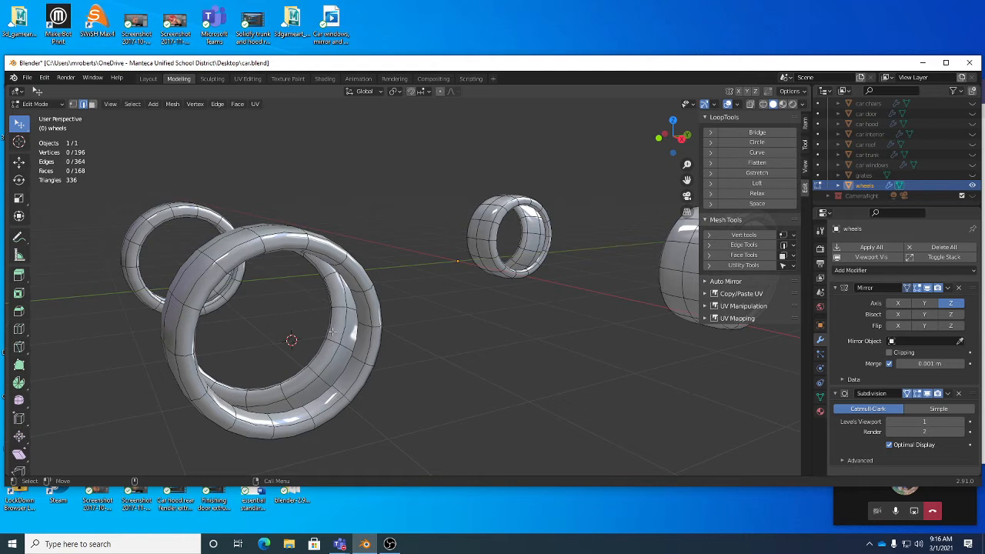
# Try adding a cylinder at the 3D cursor inside the nearest wheel and expand its creation settings.
pyautogui.click(154, 106)
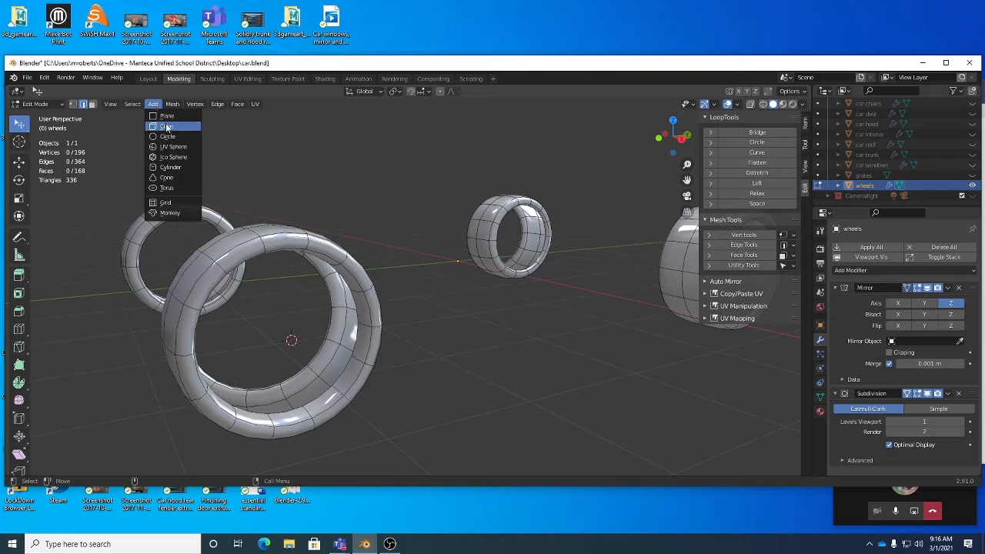
pyautogui.click(174, 168)
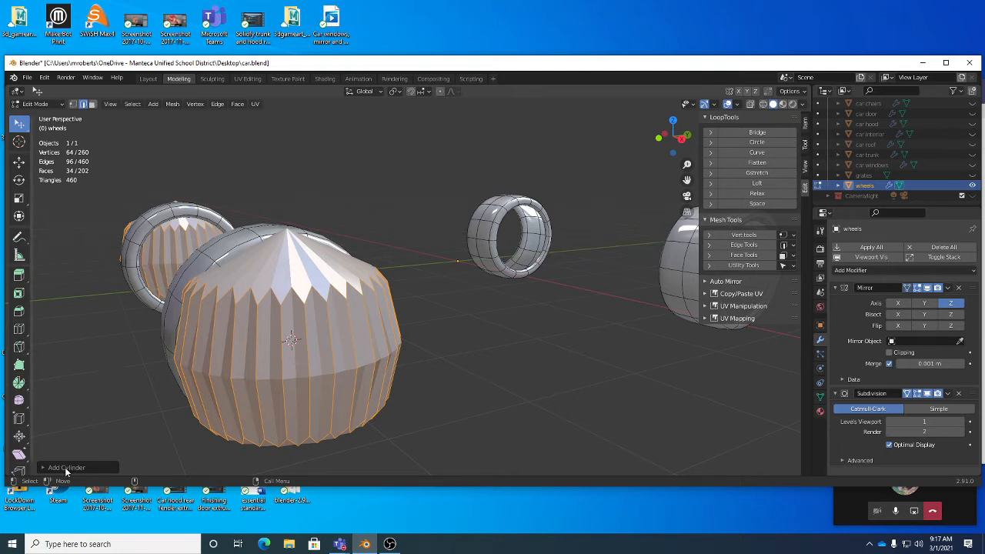
pyautogui.click(66, 467)
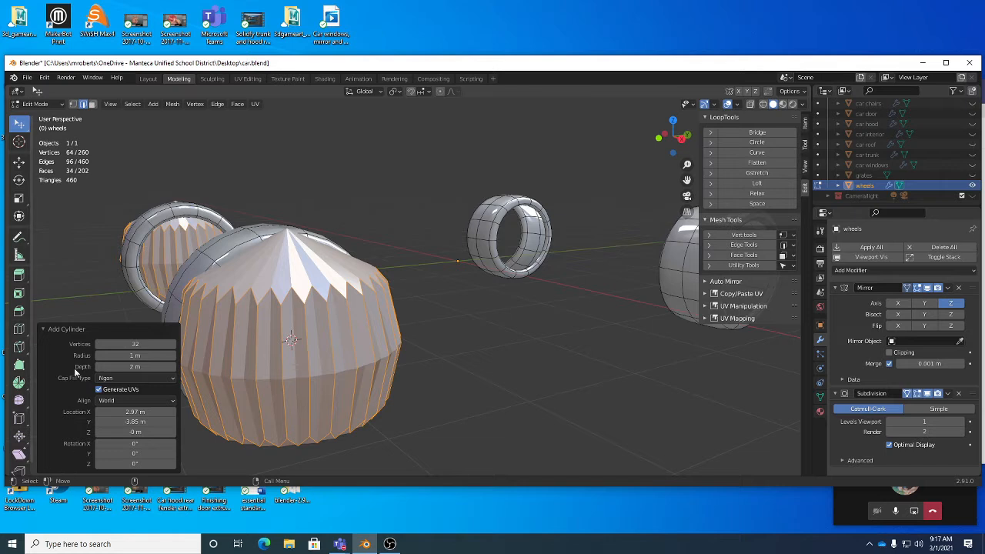
pyautogui.click(71, 330)
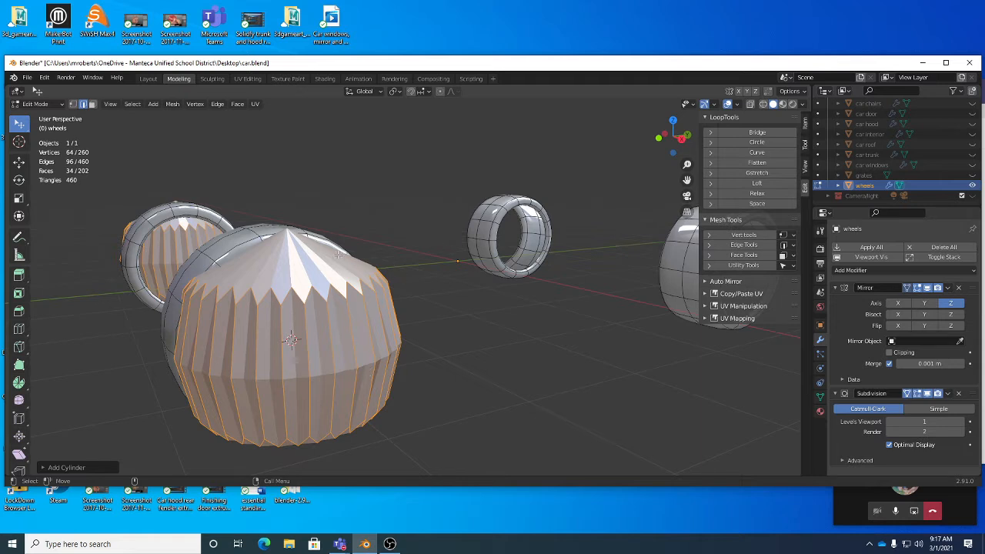
pyautogui.click(68, 467)
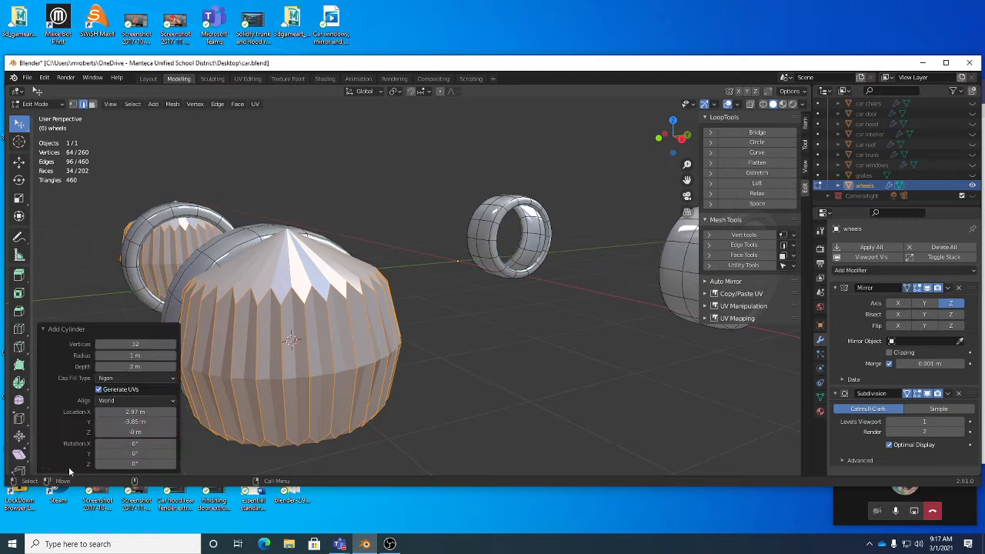
# Try the cylinder's 3D Cursor and World alignments and a 2.9° Z rotation, and undo adding the cylinder.
pyautogui.click(121, 401)
pyautogui.click(112, 435)
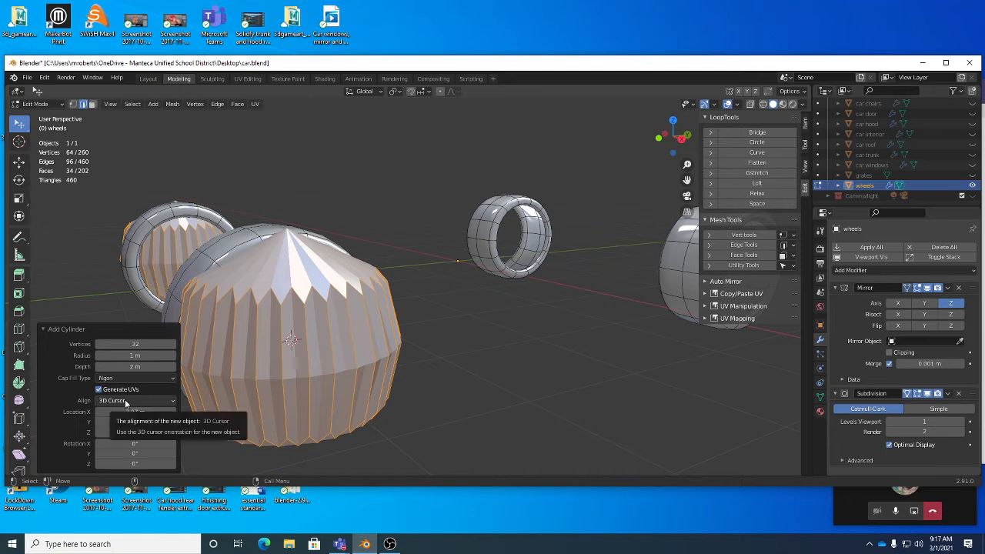
pyautogui.click(125, 402)
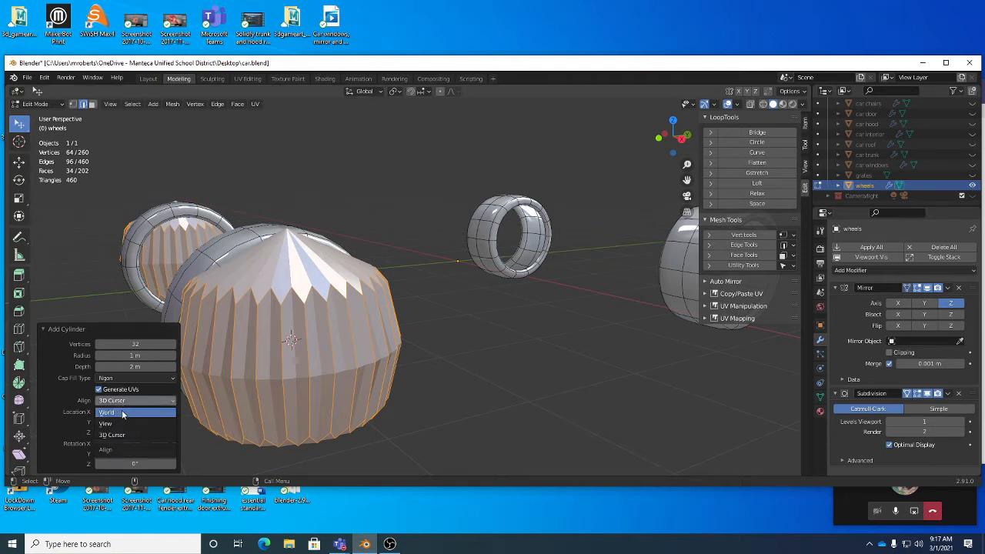
pyautogui.click(122, 414)
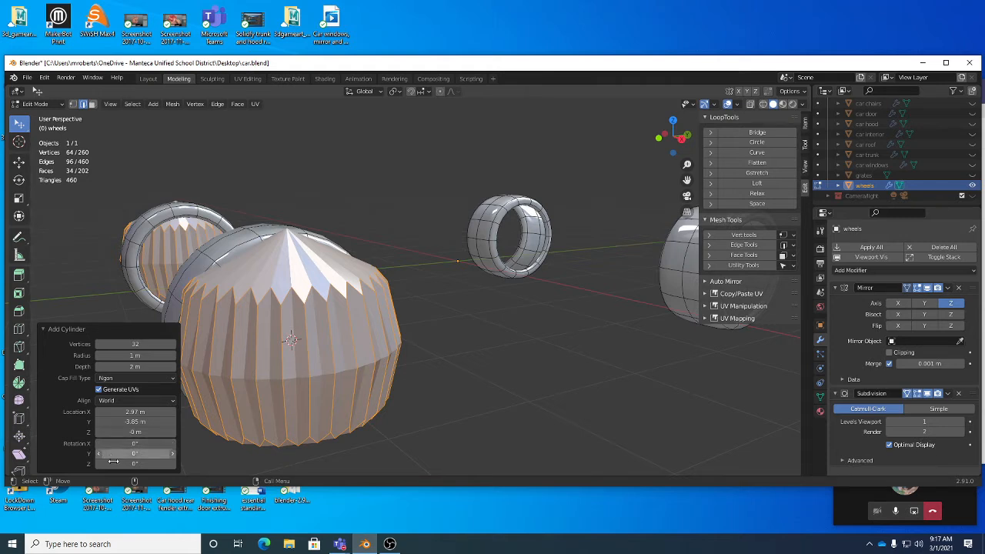
pyautogui.moveTo(122, 462); pyautogui.dragTo(135, 462)
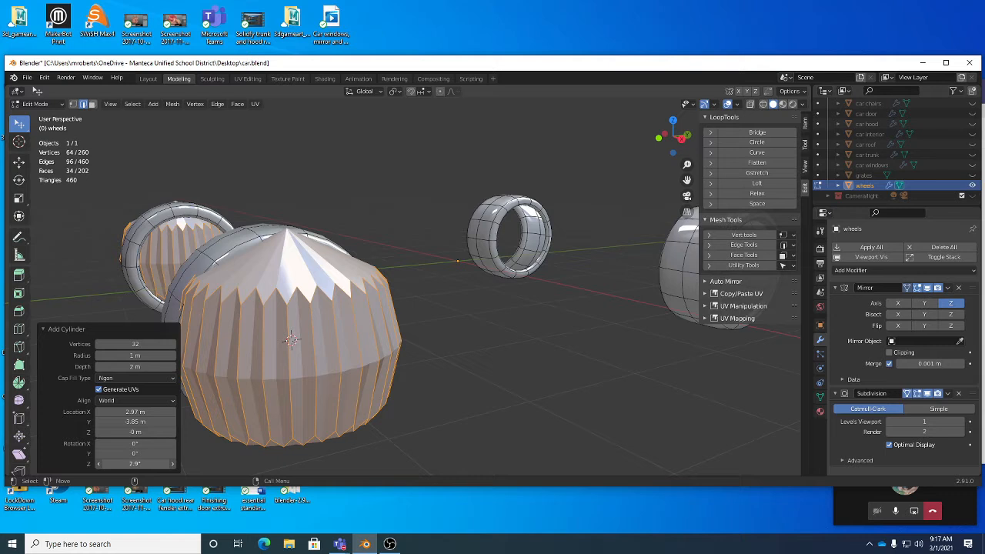
pyautogui.hotkey('ctrl', 'z')
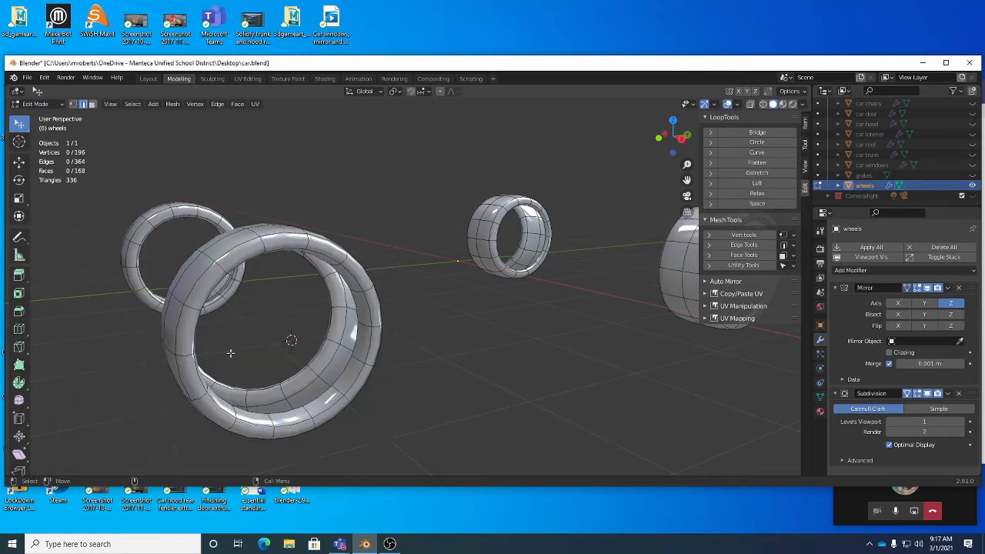
# Add a cylinder at the 3D cursor inside the nearest wheel and set its Y rotation to 90°.
pyautogui.click(153, 105)
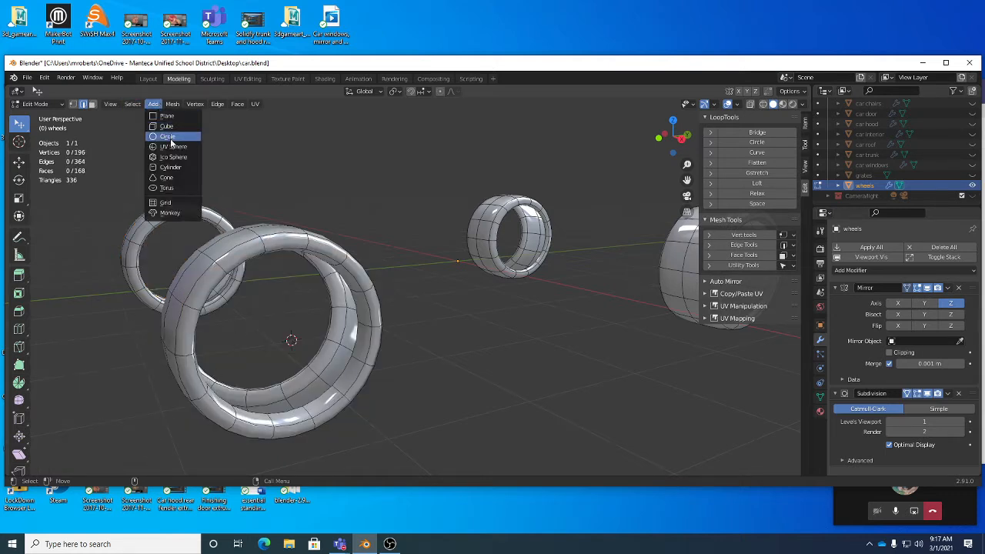
pyautogui.click(171, 168)
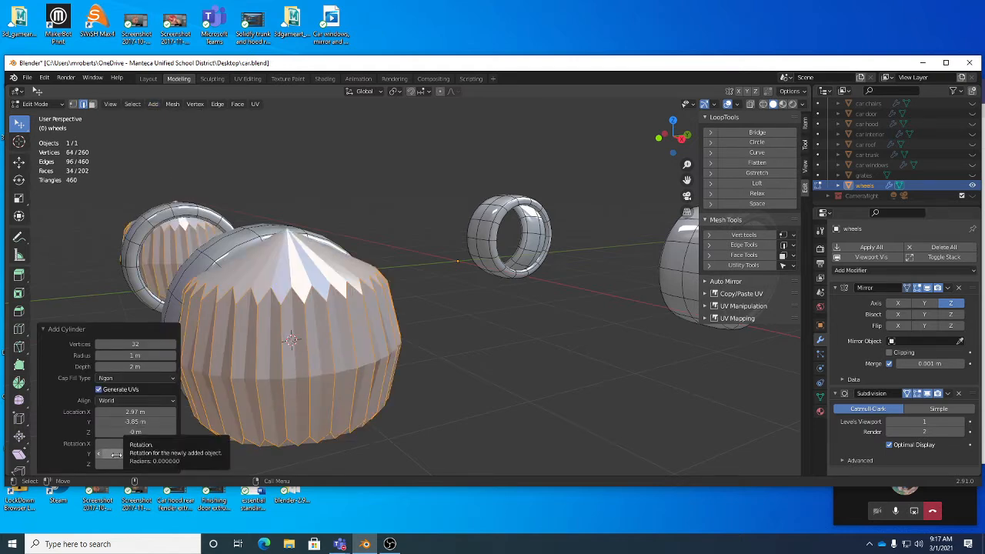
pyautogui.moveTo(125, 453)
pyautogui.mouseDown()
pyautogui.moveTo(173, 453)
pyautogui.moveTo(114, 454)
pyautogui.mouseUp()
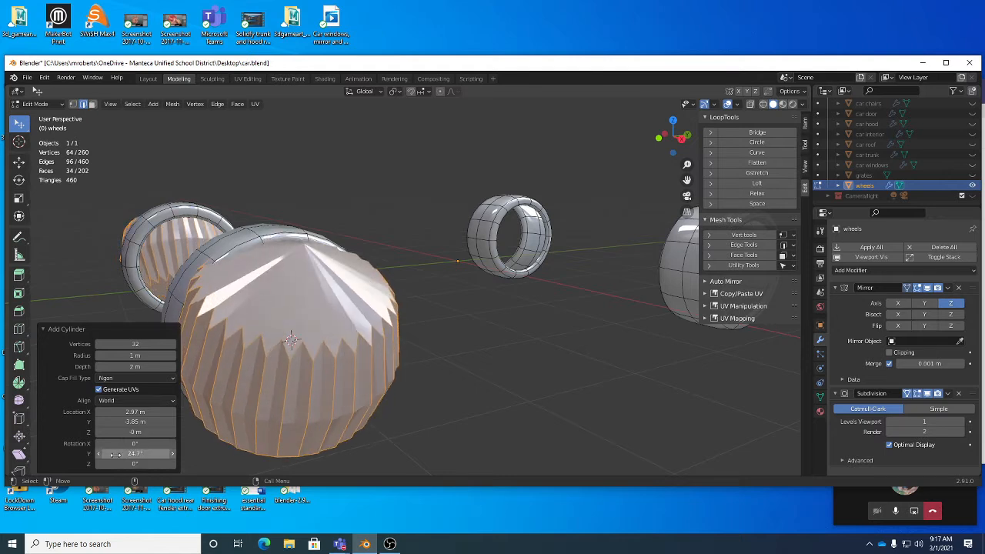
pyautogui.click(132, 454)
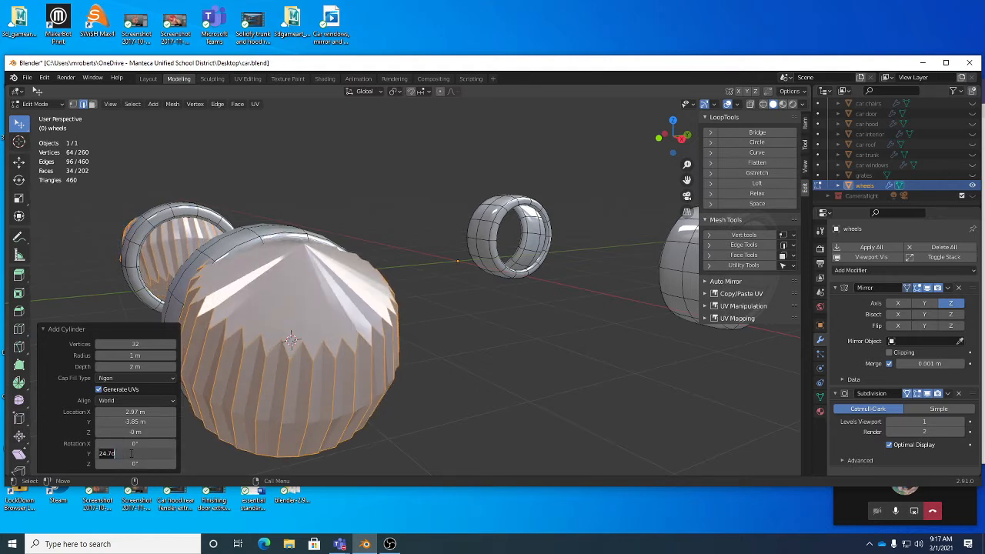
pyautogui.write('90')
pyautogui.press('Return')
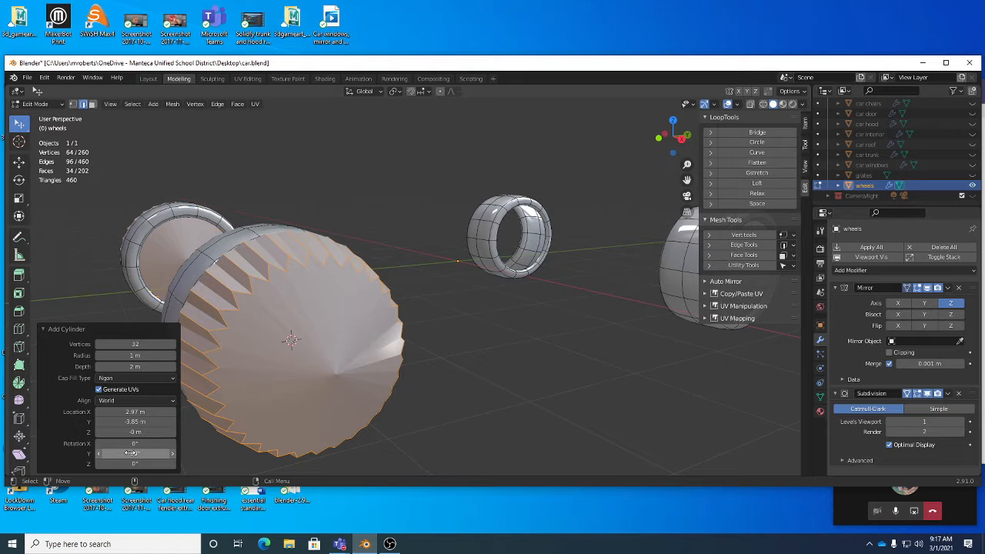
pyautogui.click(71, 329)
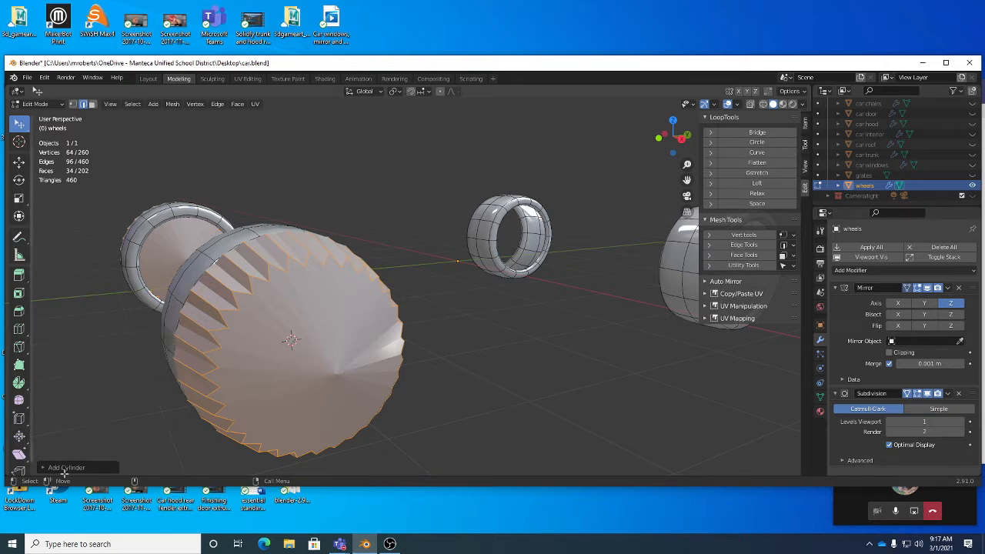
# Keep the new cylinder's alignment on World and reduce its vertices to 20.
pyautogui.moveTo(314, 350); pyautogui.dragTo(163, 417, button='middle')
pyautogui.click(73, 469)
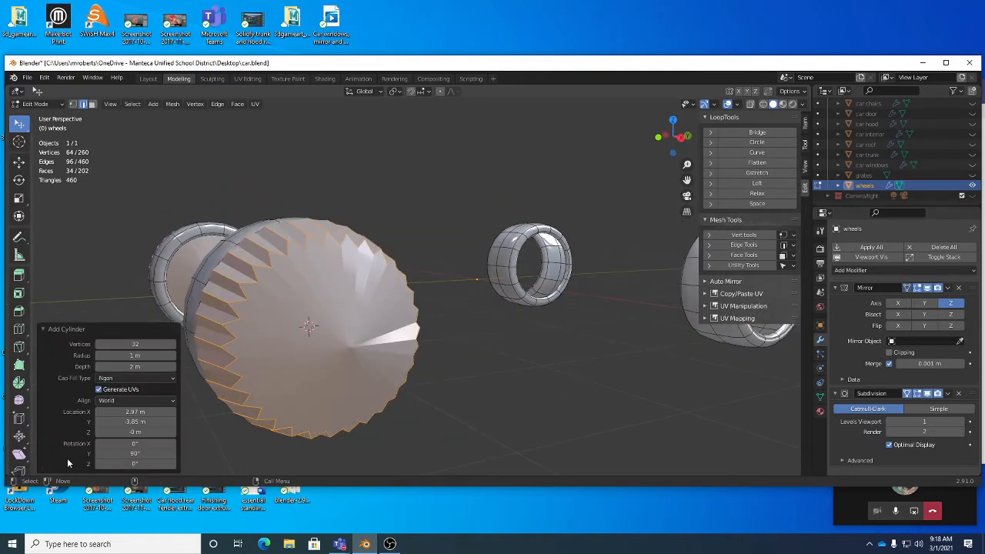
pyautogui.click(113, 401)
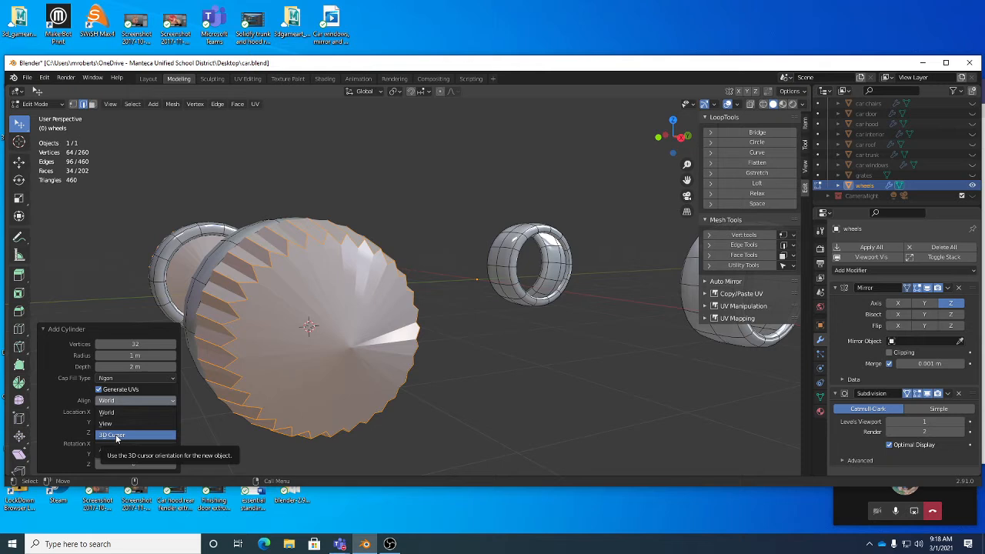
pyautogui.click(123, 412)
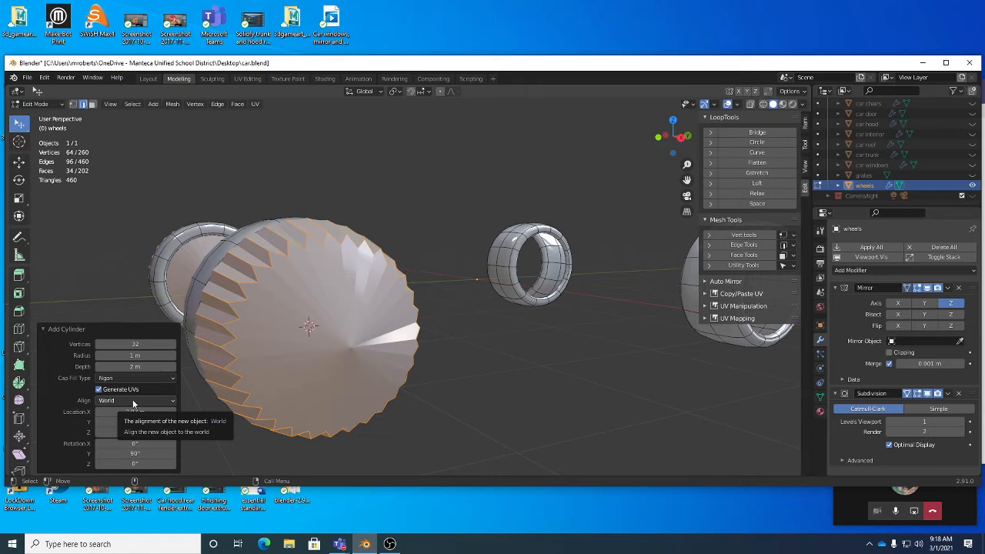
pyautogui.click(139, 344)
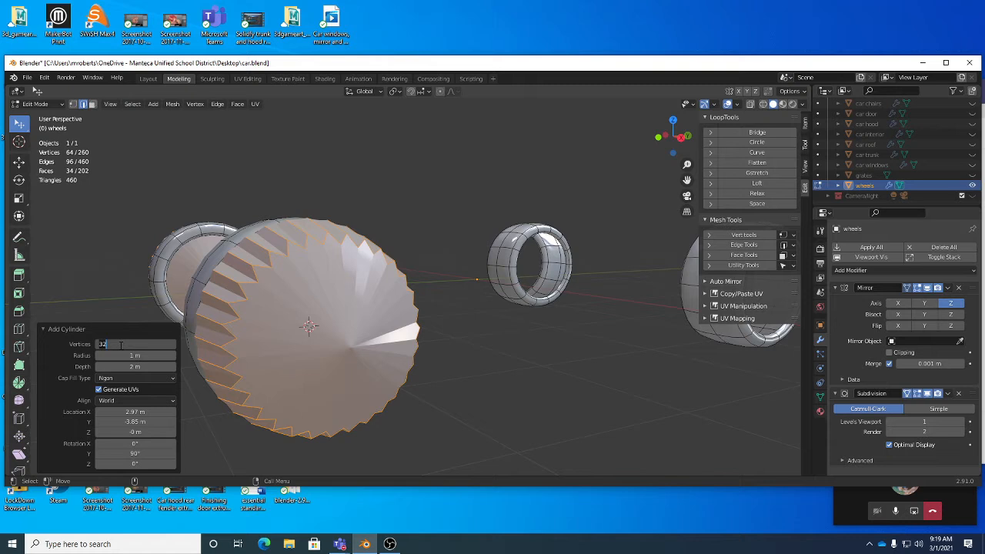
pyautogui.write('20')
pyautogui.press('Return')
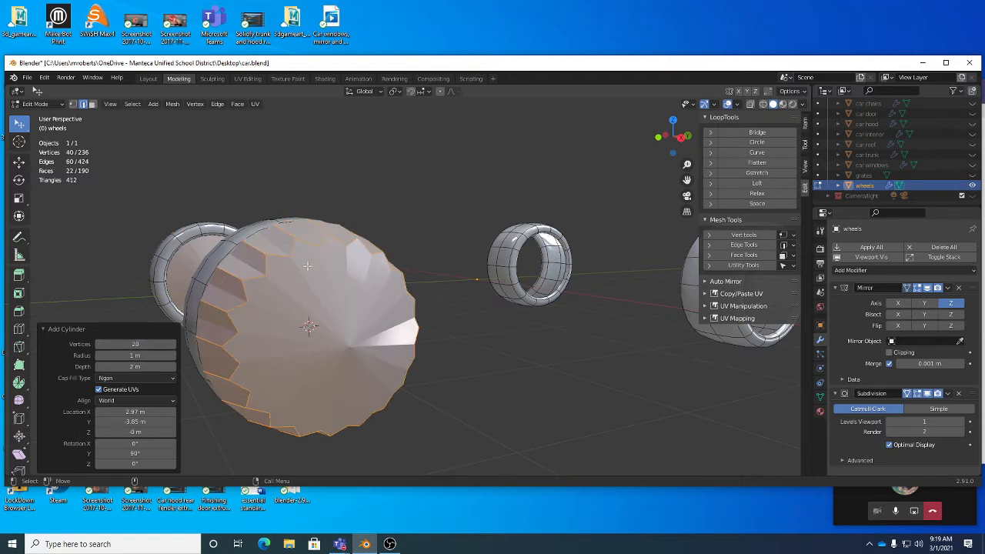
pyautogui.click(75, 333)
# Switch to face selection and apply Shade Smooth to the cylinder's faces.
pyautogui.moveTo(345, 308); pyautogui.dragTo(392, 313, button='middle')
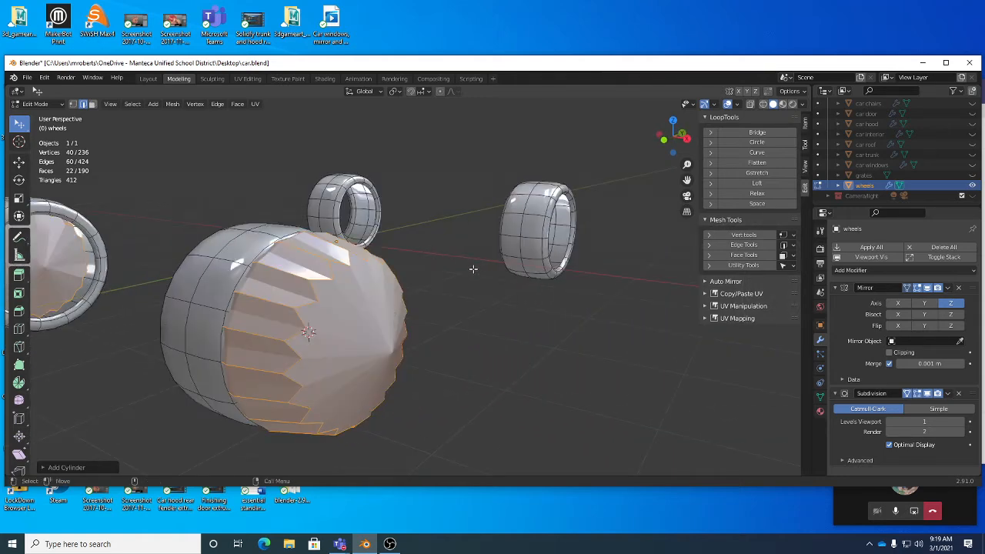
pyautogui.press('3')
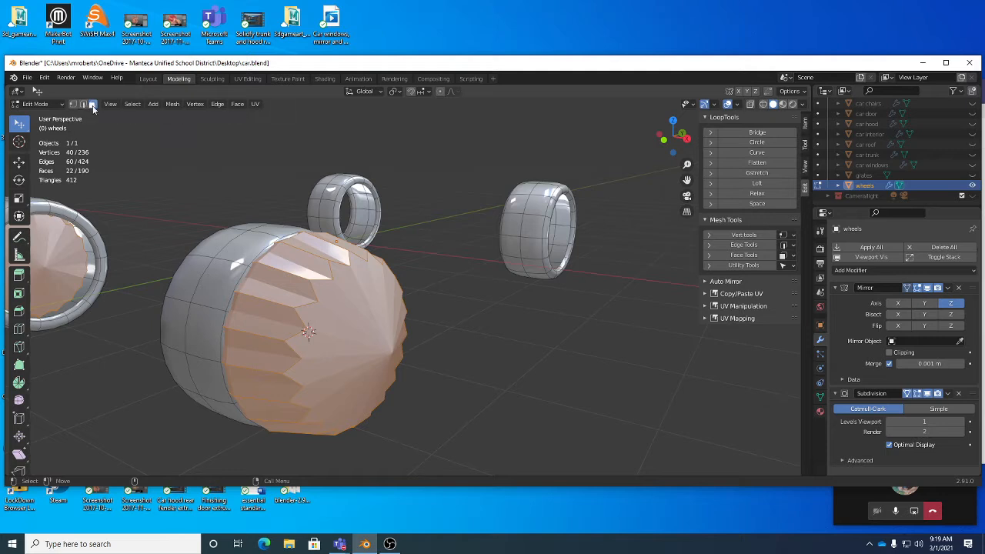
pyautogui.rightClick(471, 330)
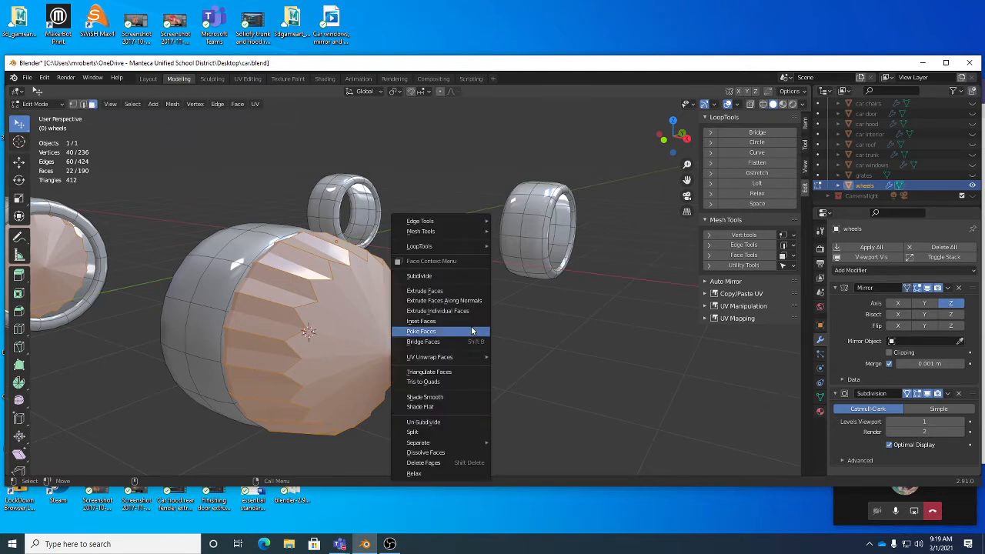
pyautogui.click(451, 398)
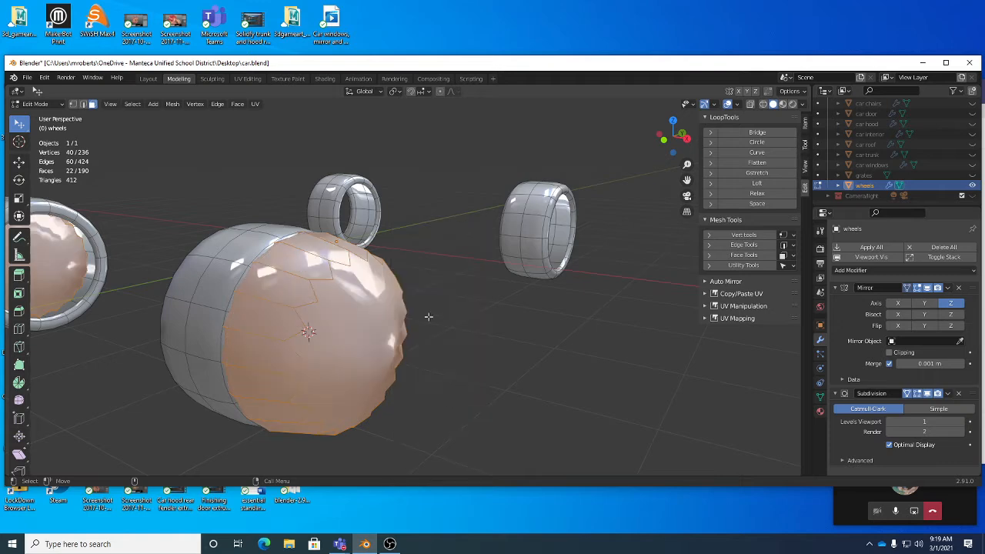
# Scale the cylinder down uniformly to slightly under its original size so it suits the wheel opening.
pyautogui.moveTo(441, 331); pyautogui.dragTo(473, 340, button='middle')
pyautogui.hotkey('shift', 'space')
pyautogui.press('s')
pyautogui.press('s')
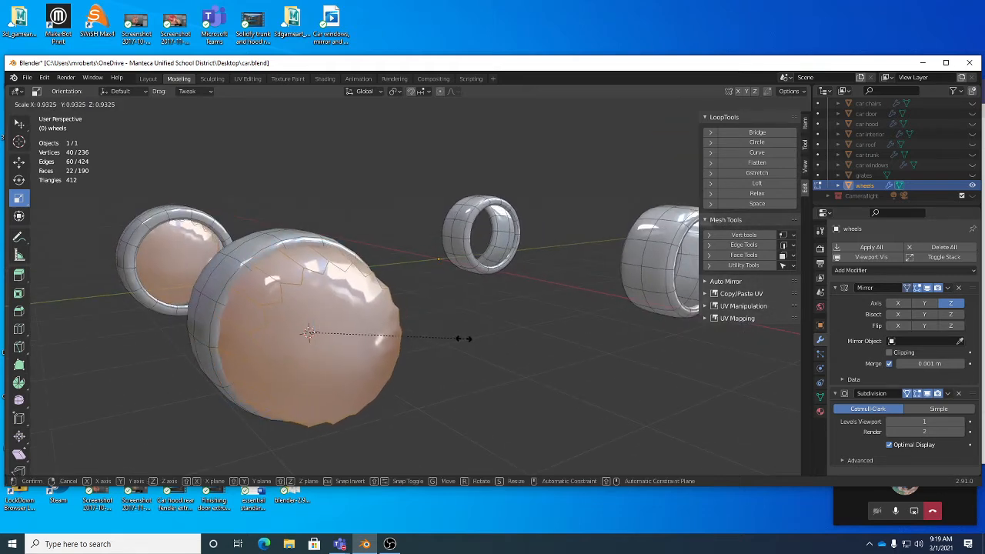
pyautogui.click(446, 339)
# Flatten the cylinder along the global X axis to about 0.25 and readjust its size within the wheel opening.
pyautogui.moveTo(446, 339); pyautogui.dragTo(403, 352, button='middle')
pyautogui.press('s')
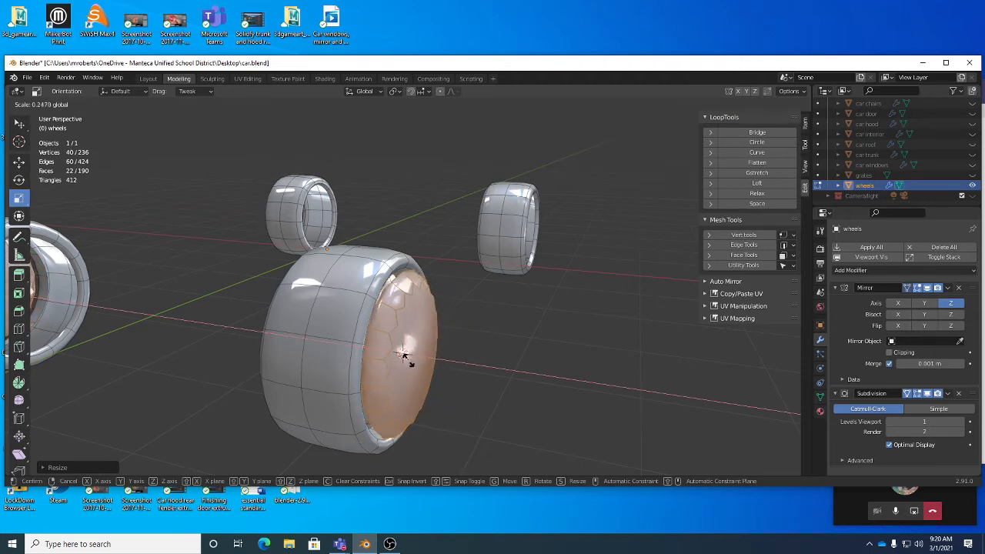
pyautogui.click(407, 360)
pyautogui.moveTo(426, 359); pyautogui.dragTo(390, 351, button='middle')
pyautogui.press('s')
pyautogui.click(466, 334)
# Select the cylinder's inner end cap on the back side of the wheel and delete that face.
pyautogui.moveTo(467, 334); pyautogui.dragTo(427, 316, button='middle')
pyautogui.scroll(2, 511, 309)
pyautogui.click(512, 308)
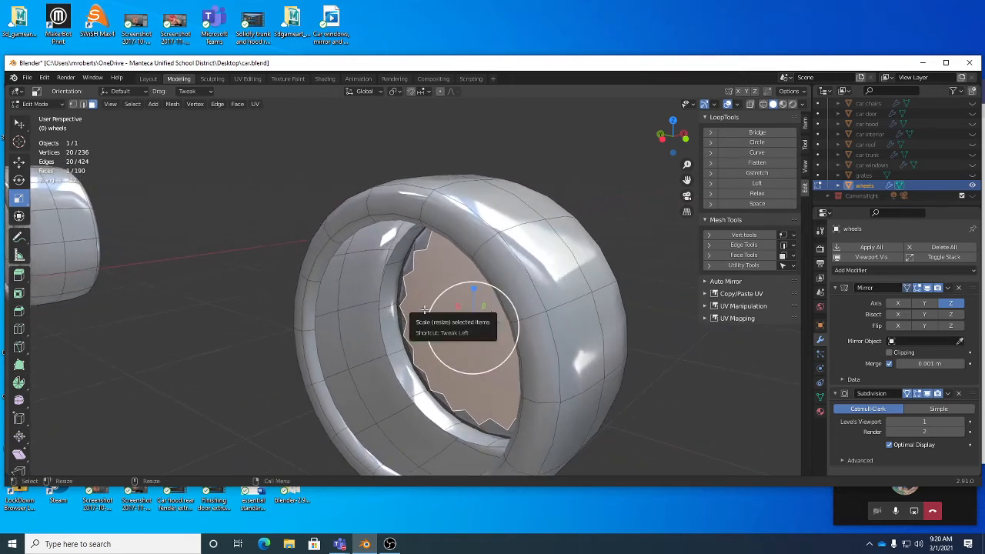
pyautogui.press('x')
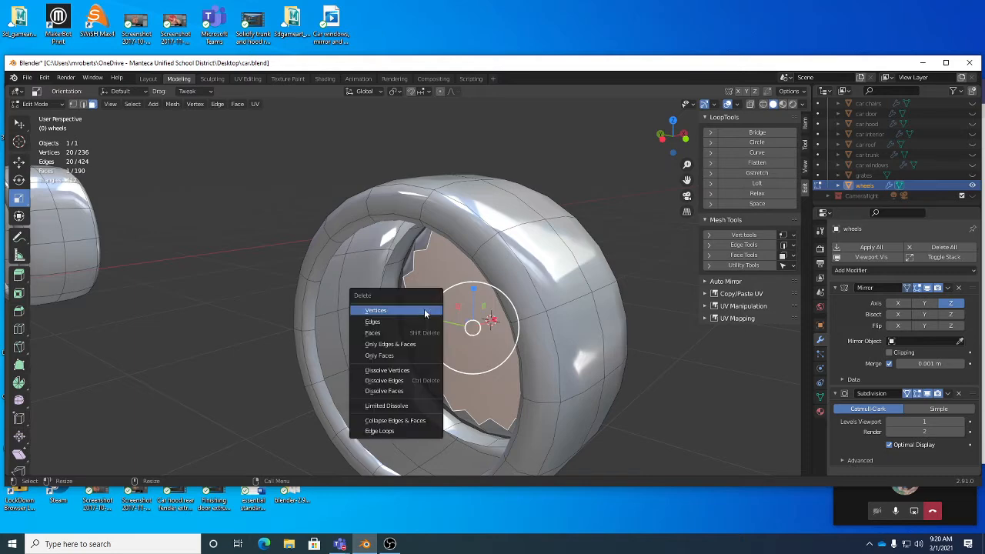
pyautogui.click(383, 335)
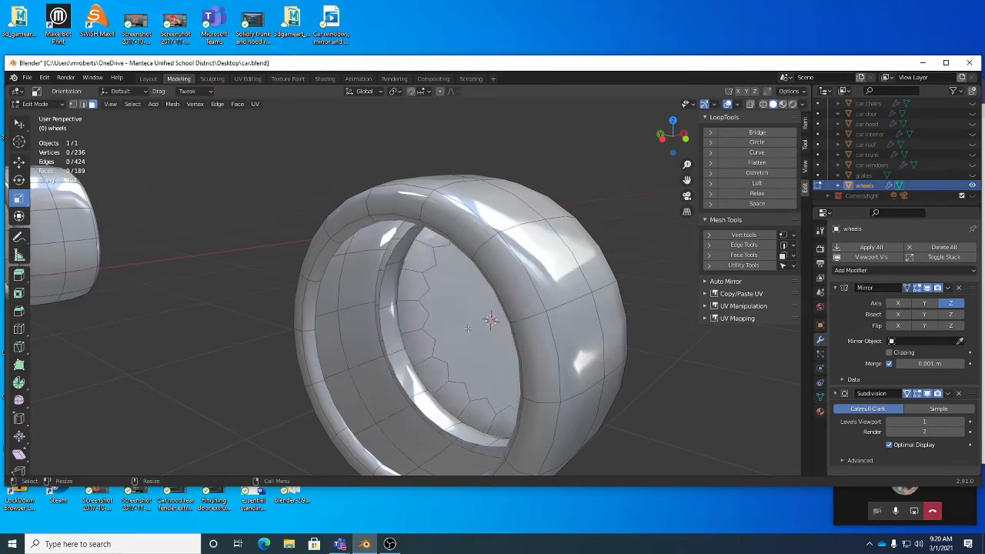
# Select the cylinder's outer end cap and inset it by about 0.05 to form a narrow rim ring.
pyautogui.moveTo(534, 338); pyautogui.dragTo(369, 282, button='middle')
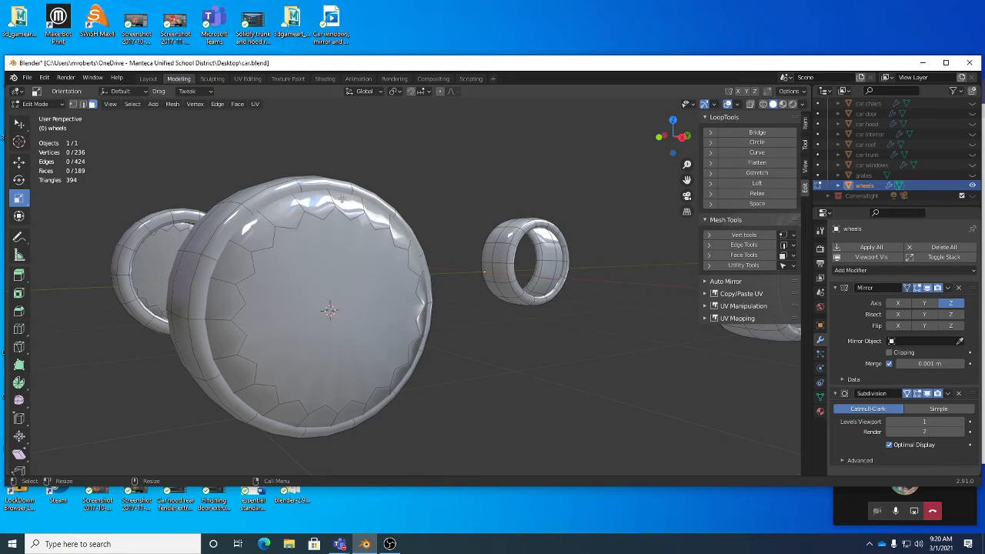
pyautogui.click(340, 272)
pyautogui.moveTo(434, 273); pyautogui.dragTo(468, 285, button='middle')
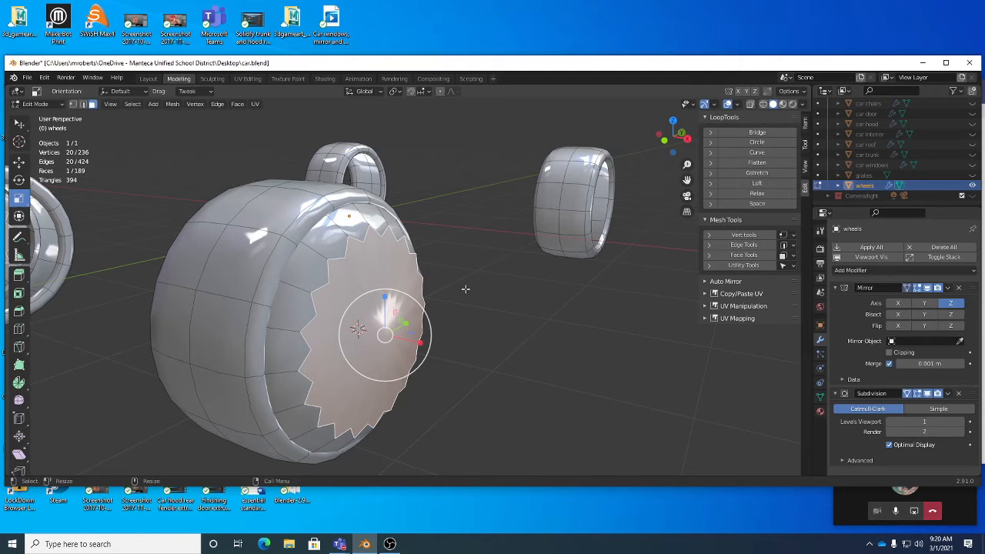
pyautogui.press('i')
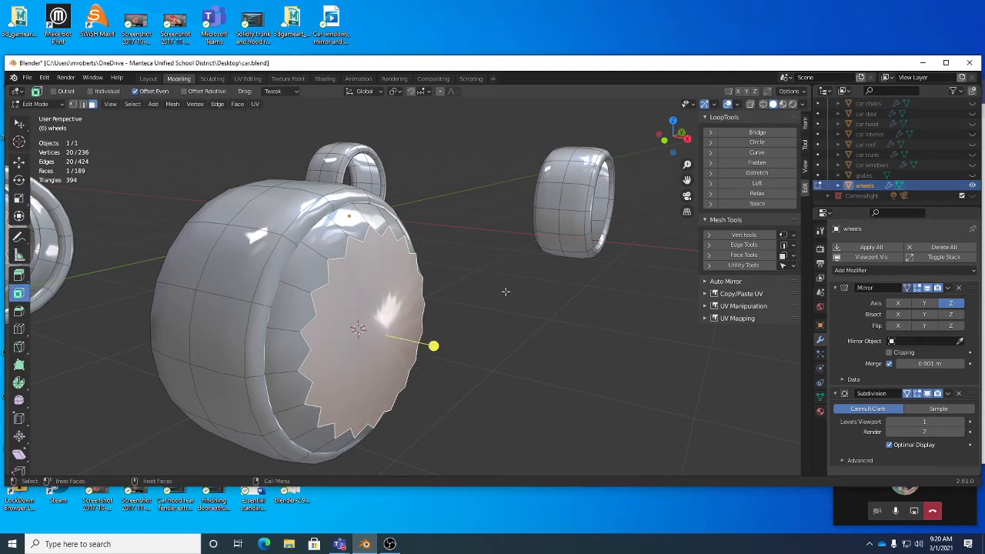
pyautogui.press('i')
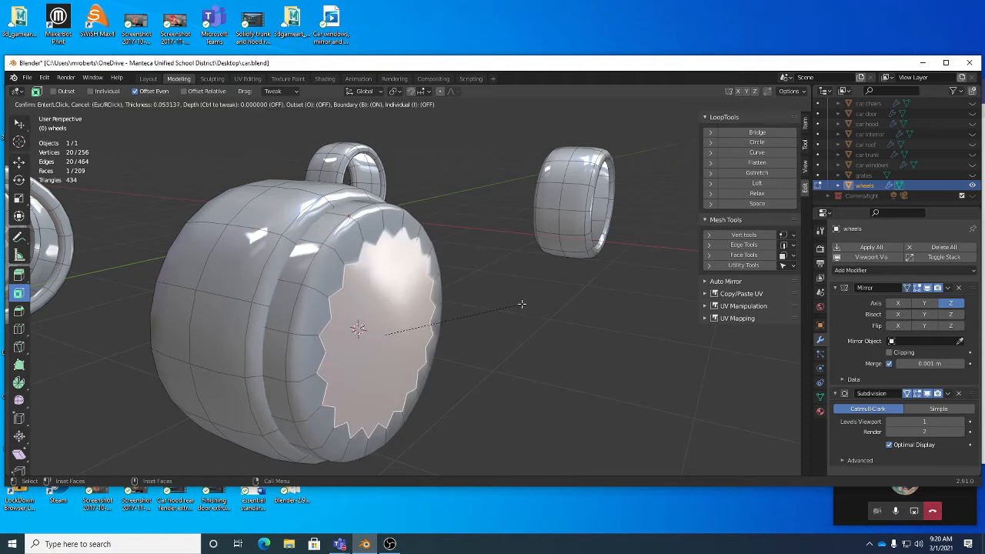
pyautogui.click(518, 305)
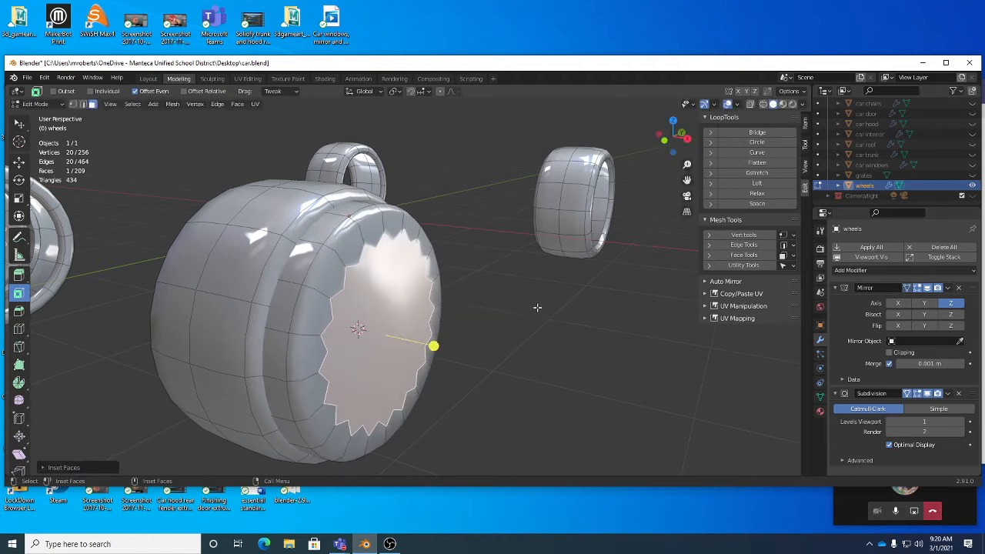
# Inset the outer cap face four more times to form concentric rings around a small centre face.
pyautogui.moveTo(536, 308); pyautogui.dragTo(507, 306, button='middle')
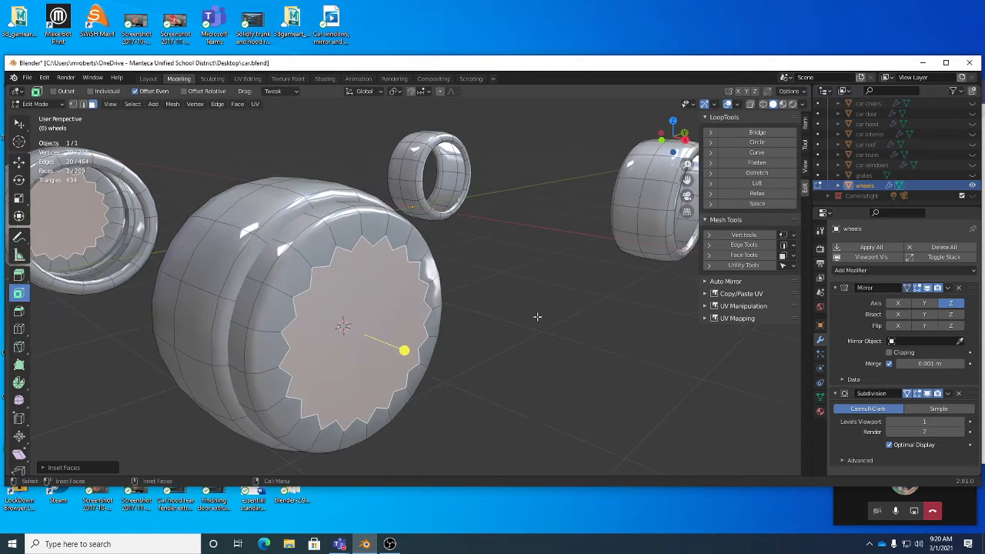
pyautogui.press('i')
pyautogui.click(507, 315)
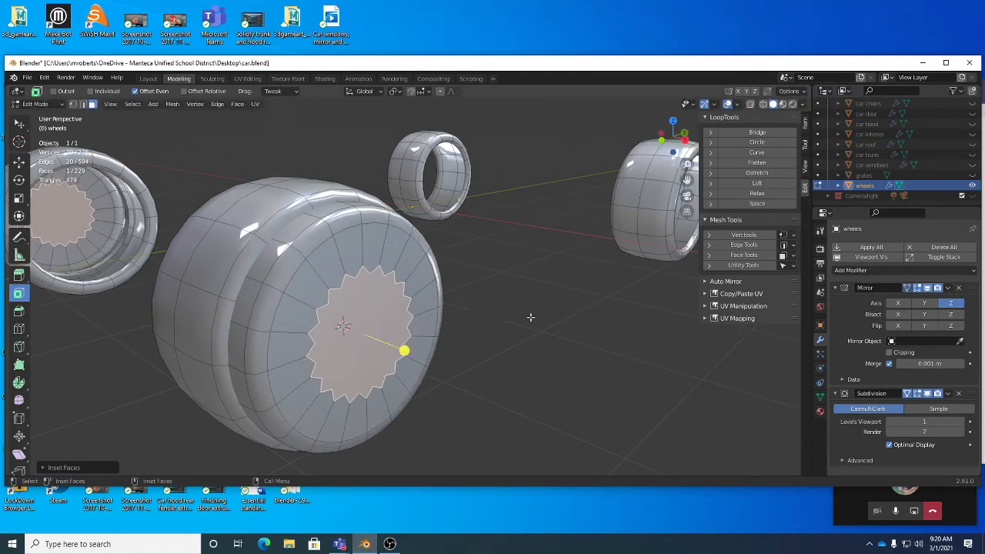
pyautogui.press('i')
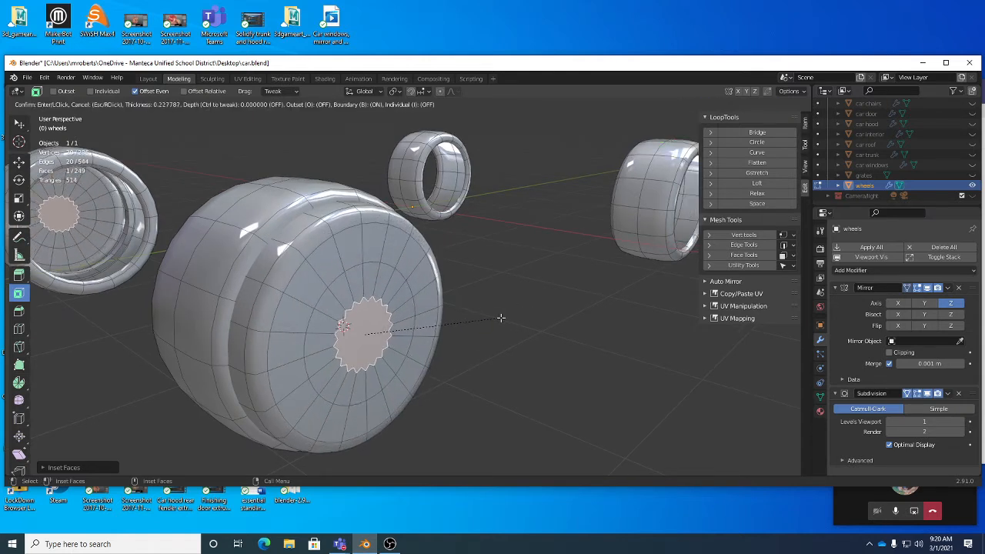
pyautogui.click(501, 318)
pyautogui.press('i')
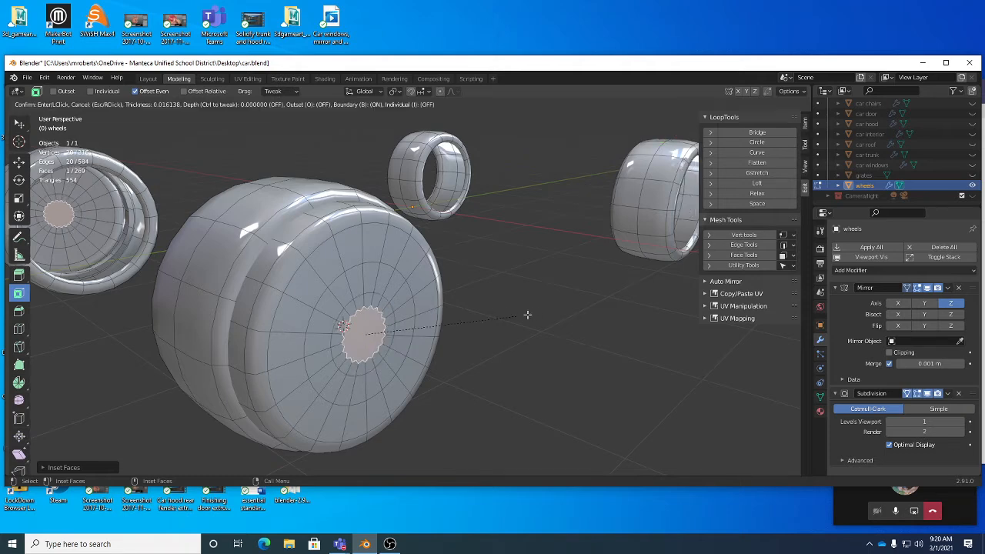
pyautogui.click(521, 314)
pyautogui.moveTo(521, 314)
pyautogui.mouseDown(button='middle')
pyautogui.moveTo(510, 308)
pyautogui.moveTo(530, 313)
pyautogui.mouseUp(button='middle')
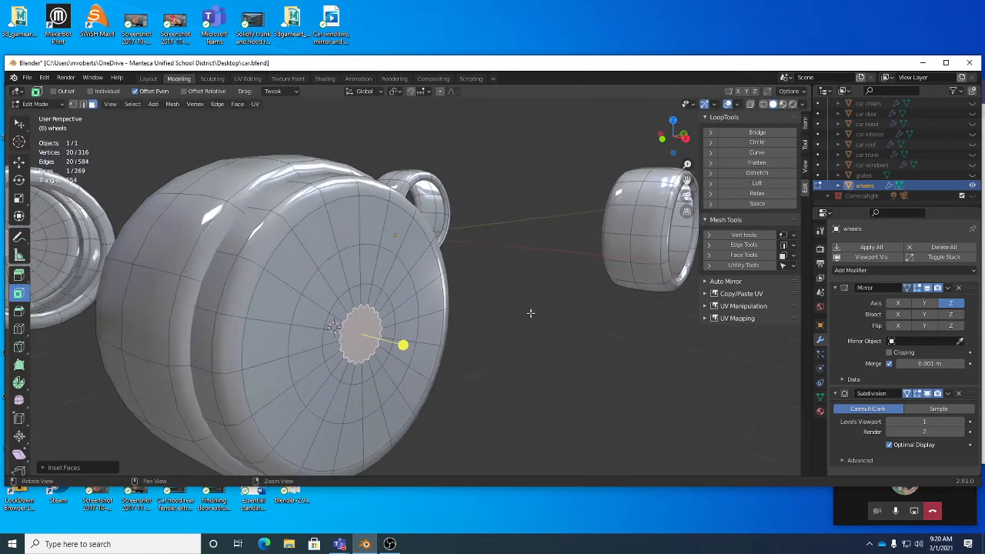
pyautogui.press('i')
pyautogui.click(518, 306)
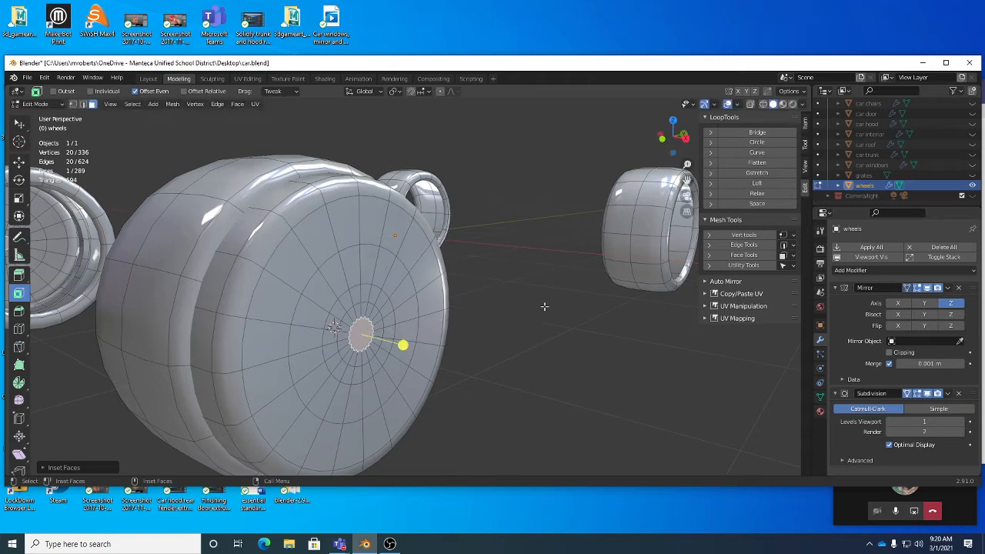
# Move the small centre face of the hubcap slightly outward along the X axis with the Move tool.
pyautogui.moveTo(509, 323); pyautogui.dragTo(526, 300, button='middle')
pyautogui.scroll(1, 525, 299)
pyautogui.hotkey('shift', 'space')
pyautogui.press('g')
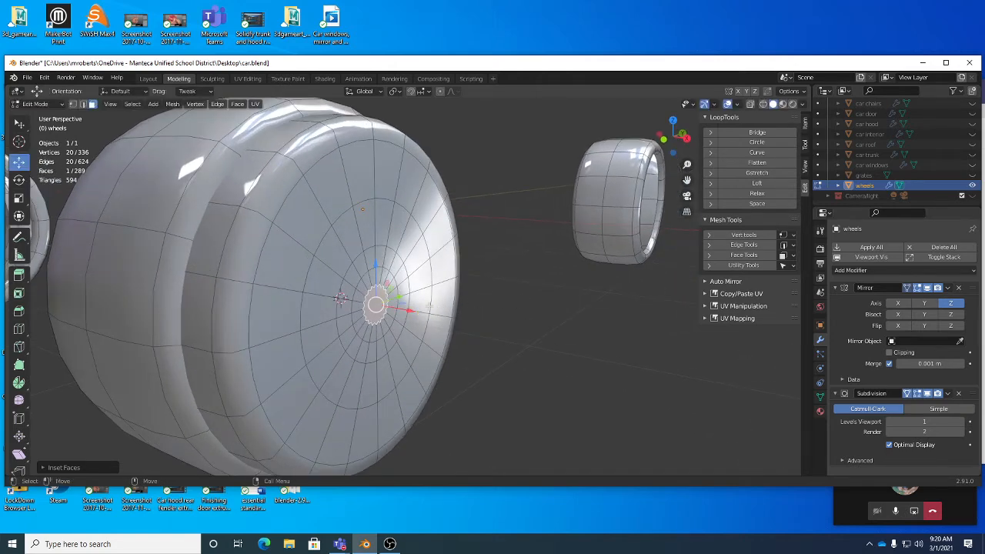
pyautogui.moveTo(408, 310); pyautogui.dragTo(415, 312)
# Grow the selection to the ring around the centre face, move it outward along X, and shrink the selection back to the centre.
pyautogui.moveTo(416, 312); pyautogui.dragTo(419, 274, button='middle')
pyautogui.scroll(1, 379, 286)
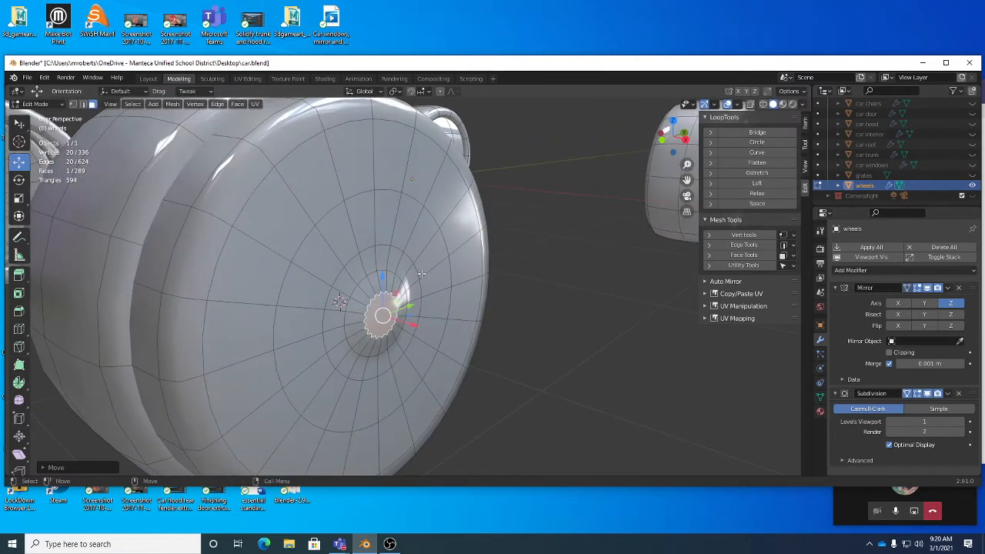
pyautogui.press('ctrl+KP_Add')
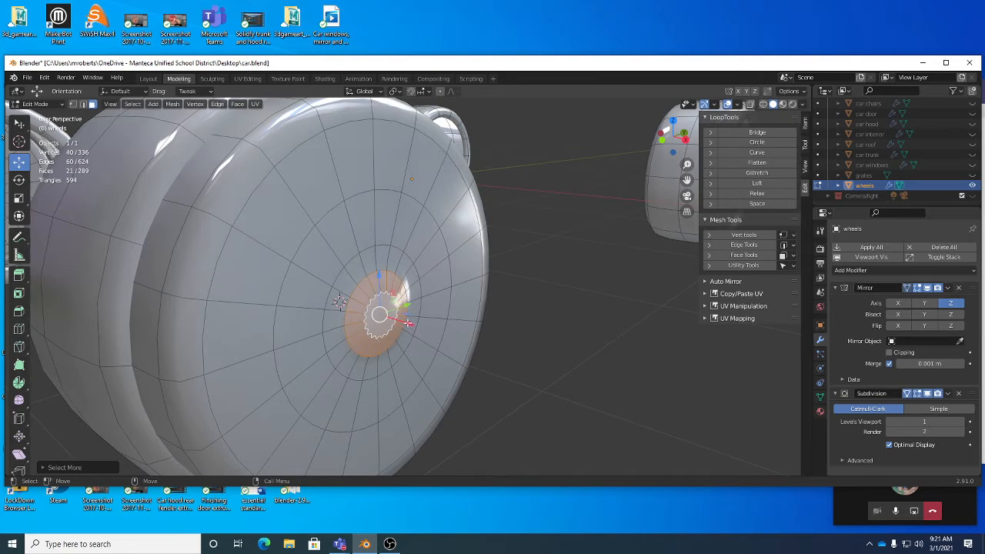
pyautogui.moveTo(407, 323); pyautogui.dragTo(417, 326)
pyautogui.moveTo(417, 325); pyautogui.dragTo(447, 310, button='middle')
pyautogui.press('ctrl+KP_Subtract')
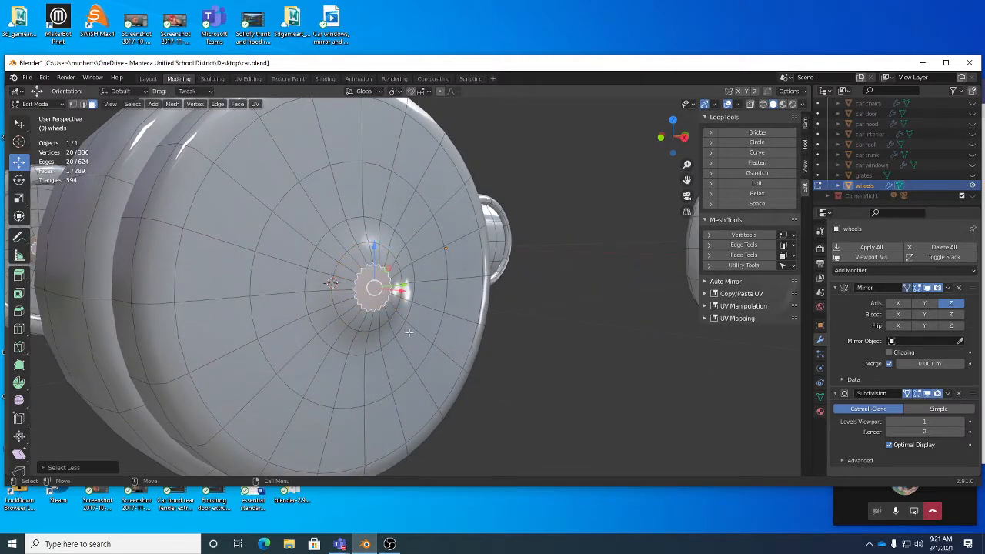
# Inset the hubcap's small centre face once more to form a smaller face in the middle.
pyautogui.moveTo(357, 228); pyautogui.dragTo(334, 258, button='middle')
pyautogui.scroll(2, 335, 258)
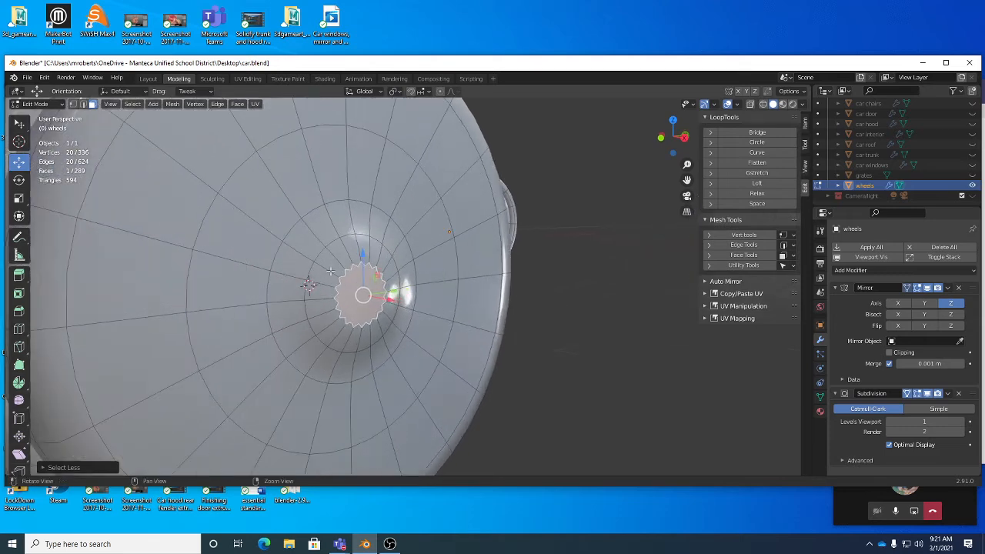
pyautogui.moveTo(349, 305); pyautogui.dragTo(371, 274, button='middle')
pyautogui.hotkey('shift', 'space')
pyautogui.press('i')
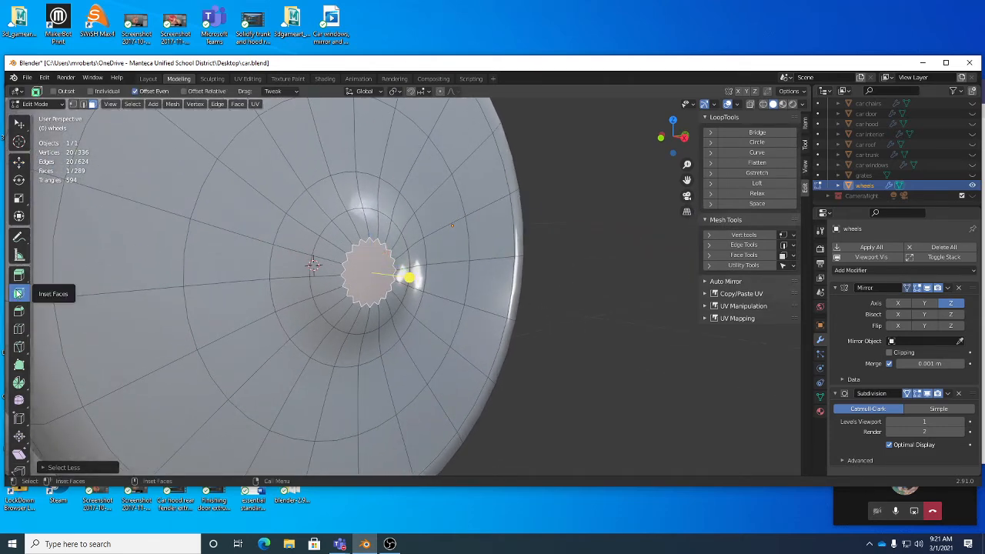
pyautogui.moveTo(575, 313)
pyautogui.mouseDown()
pyautogui.moveTo(564, 313)
pyautogui.moveTo(576, 311)
pyautogui.mouseUp()
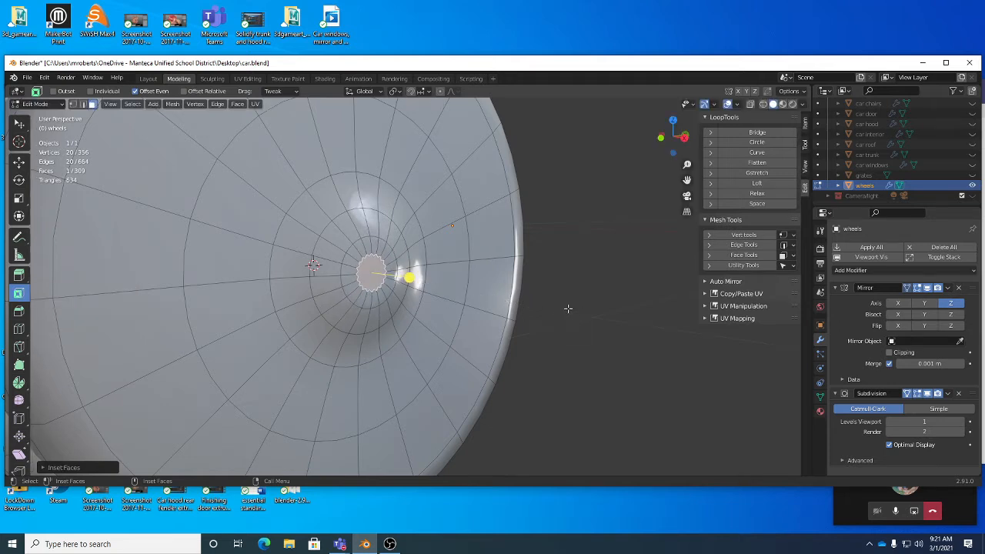
pyautogui.press('w')
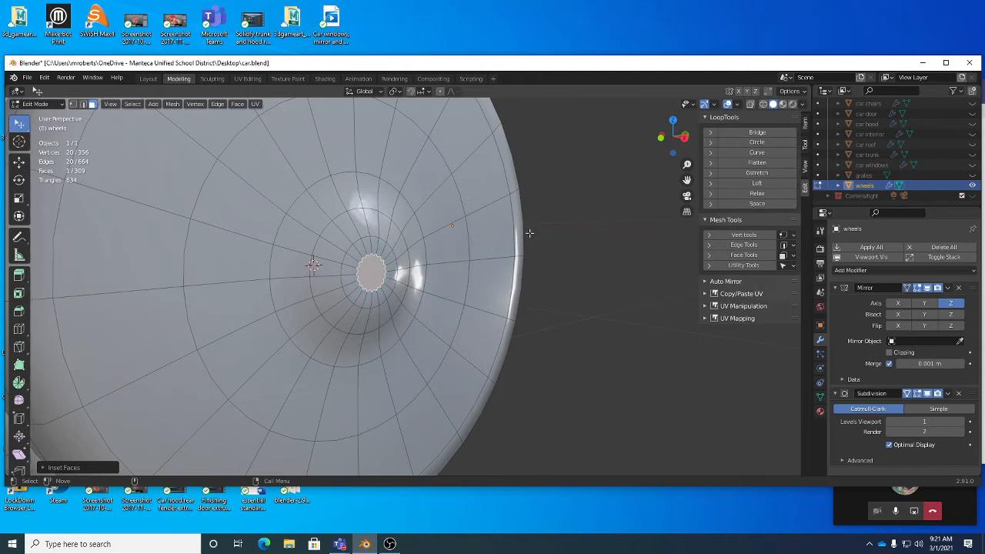
# Merge the vertices around the hubcap's centre face into one point at their center, then clear the selection.
pyautogui.press('1')
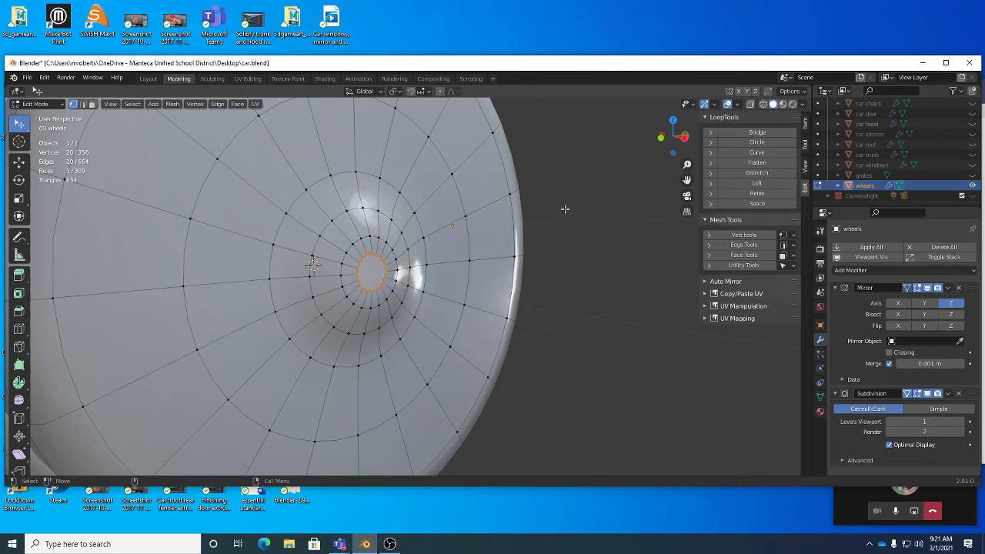
pyautogui.rightClick(565, 209)
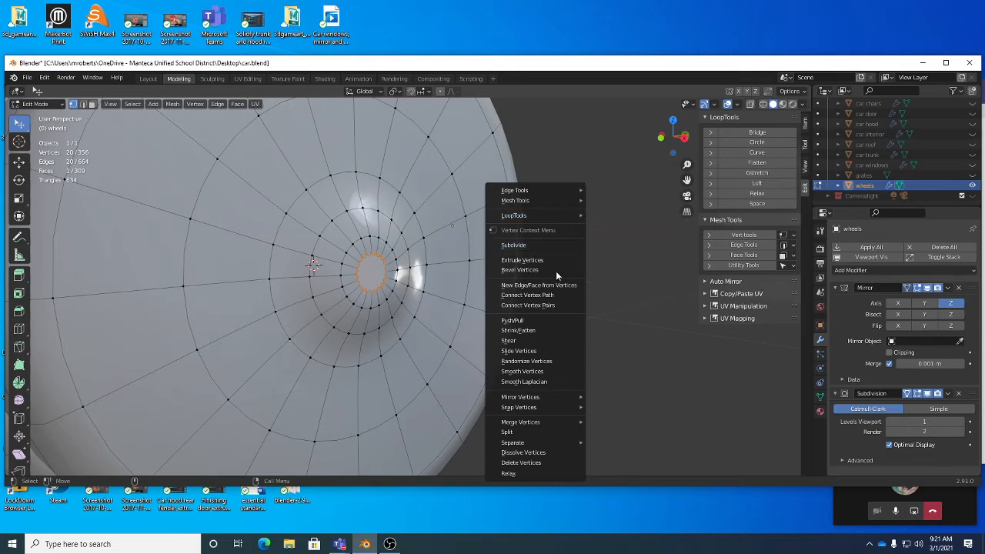
pyautogui.moveTo(548, 422)
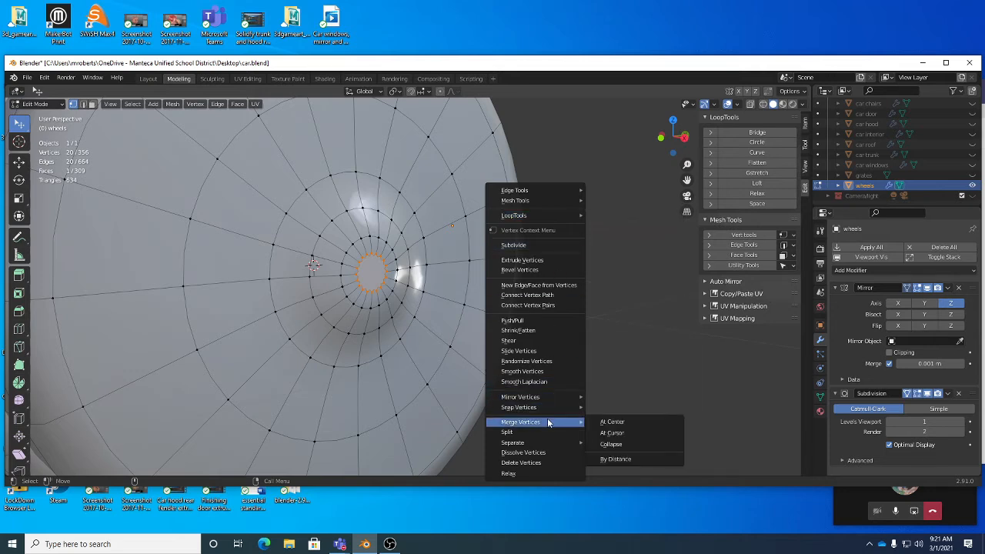
pyautogui.click(613, 422)
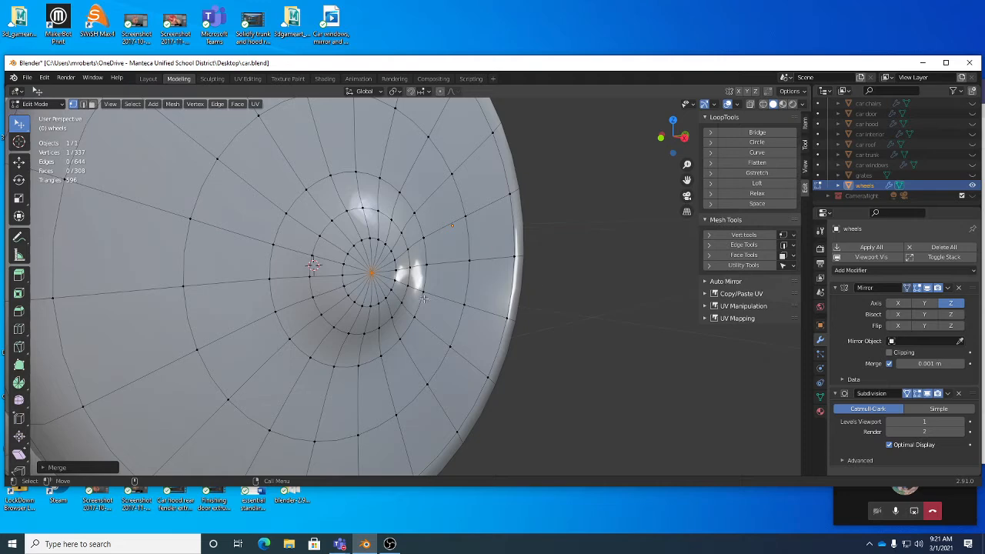
pyautogui.moveTo(423, 298); pyautogui.dragTo(357, 195, button='middle')
pyautogui.click(583, 173)
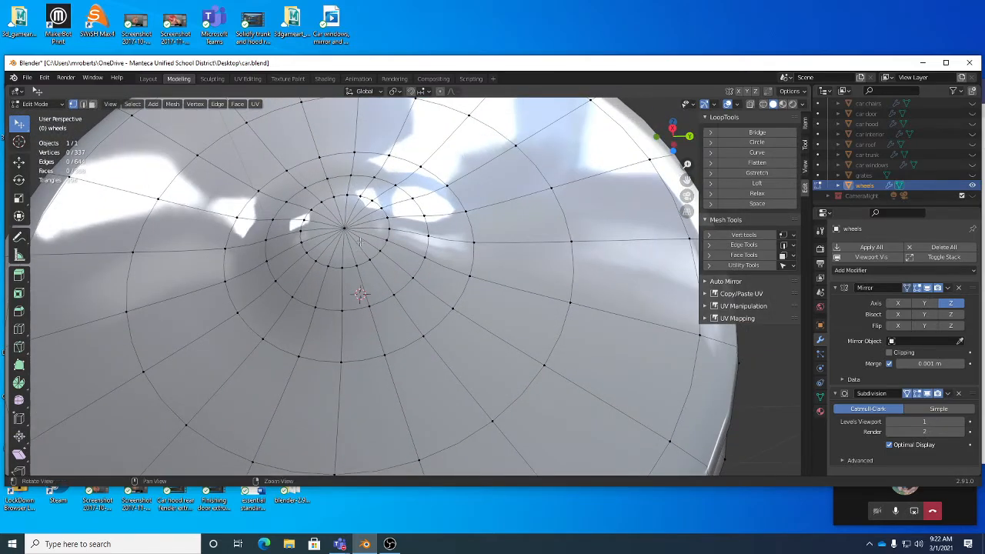
# Select the entire hubcap mesh in face mode by extending one of its faces to all linked geometry.
pyautogui.moveTo(374, 233); pyautogui.dragTo(328, 168, button='middle')
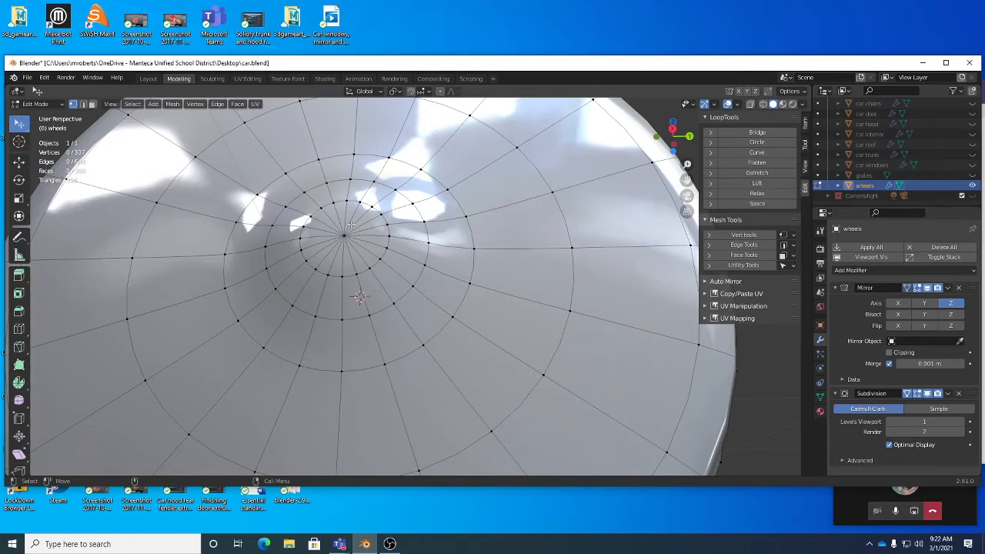
pyautogui.moveTo(345, 240); pyautogui.dragTo(420, 255, button='middle')
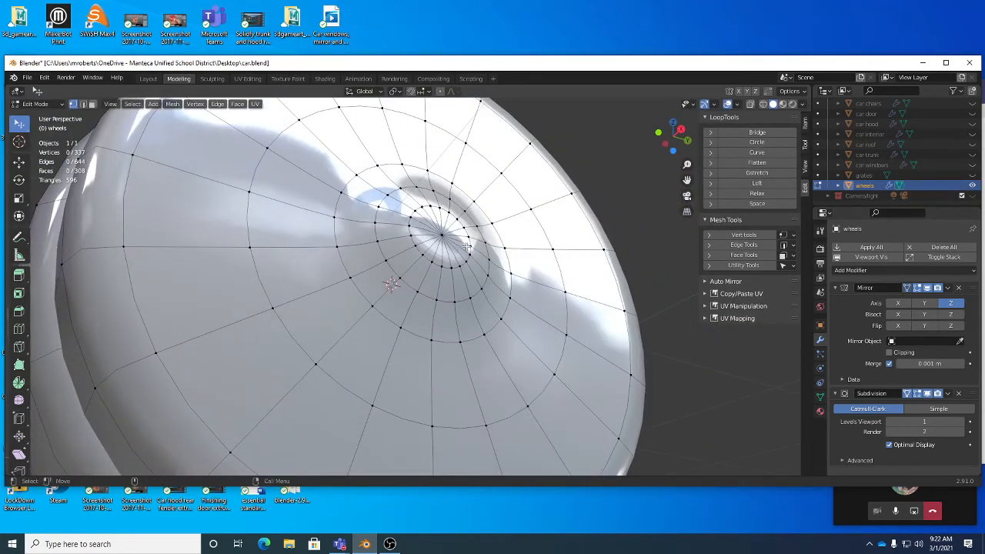
pyautogui.moveTo(467, 246)
pyautogui.keyDown('alt'); pyautogui.mouseDown()
pyautogui.moveTo(451, 257)
pyautogui.moveTo(467, 237)
pyautogui.mouseUp(); pyautogui.keyUp('alt')
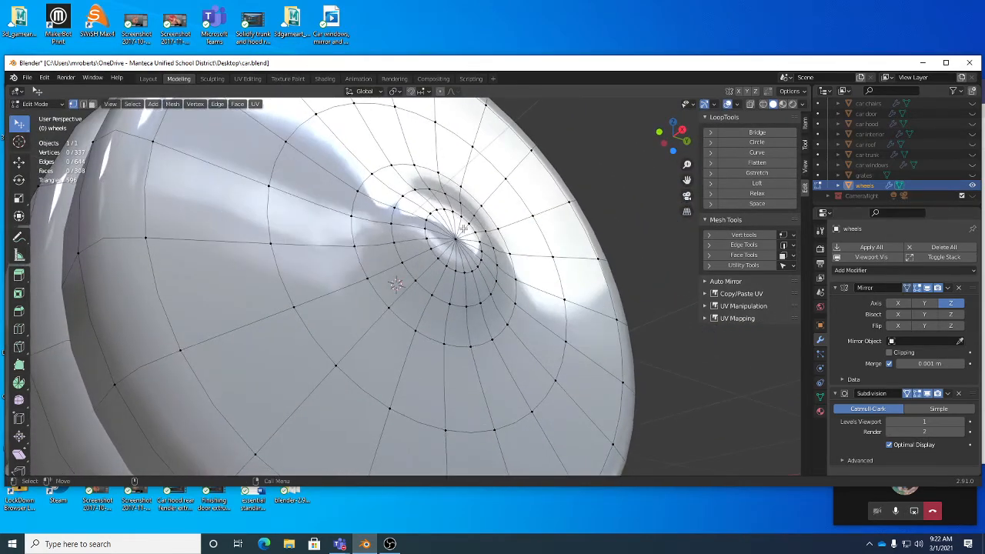
pyautogui.moveTo(463, 245); pyautogui.dragTo(459, 269, button='middle')
pyautogui.press('3')
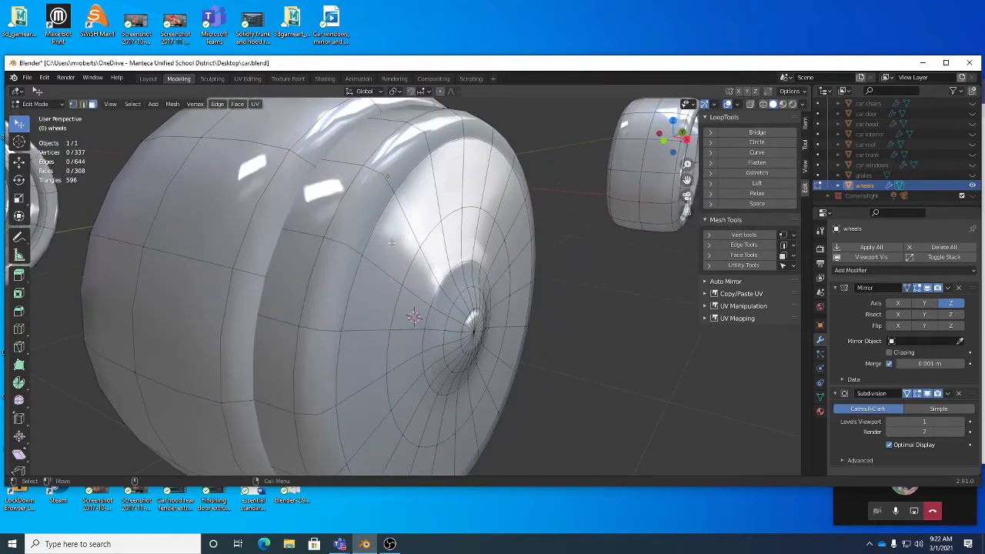
pyautogui.click(391, 240)
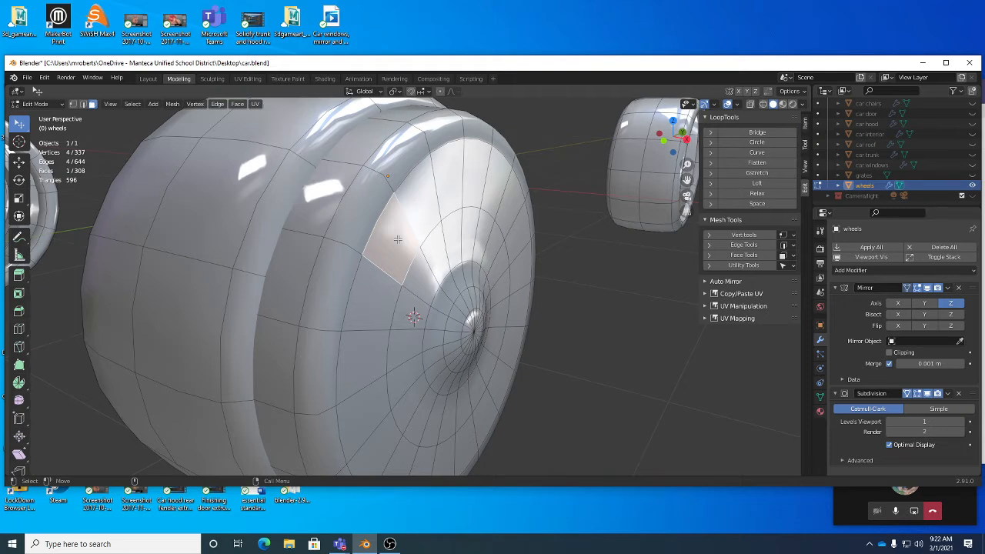
pyautogui.hotkey('ctrl', 'l')
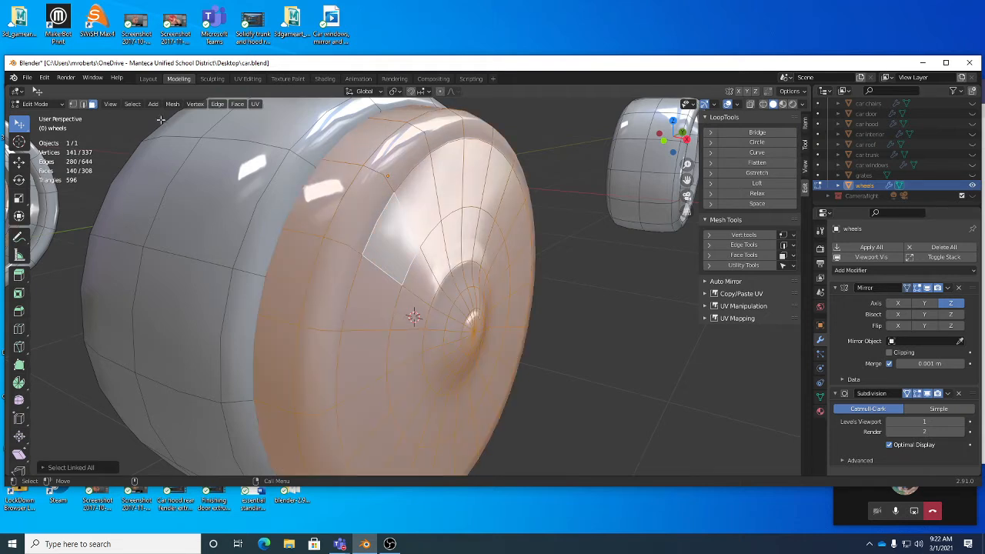
pyautogui.click(132, 105)
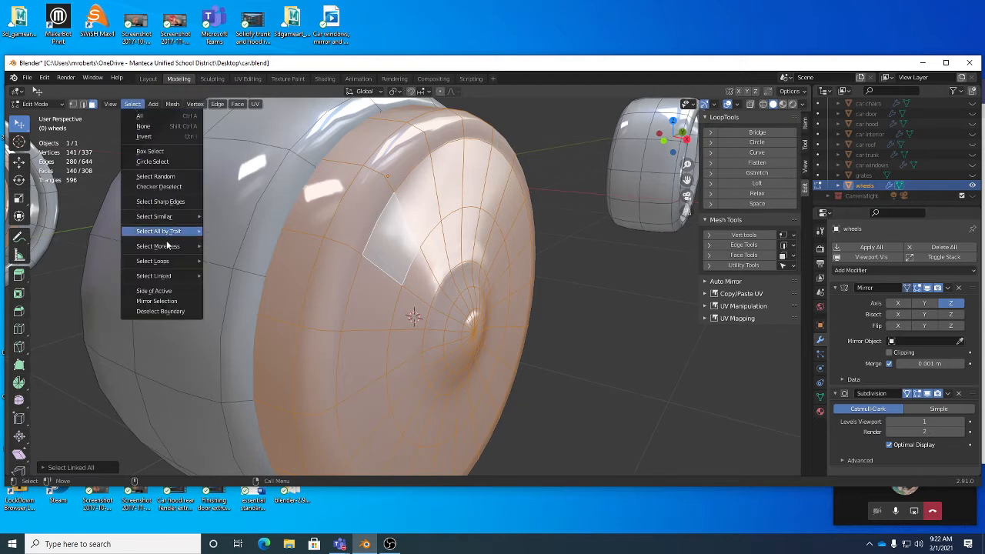
pyautogui.moveTo(181, 276)
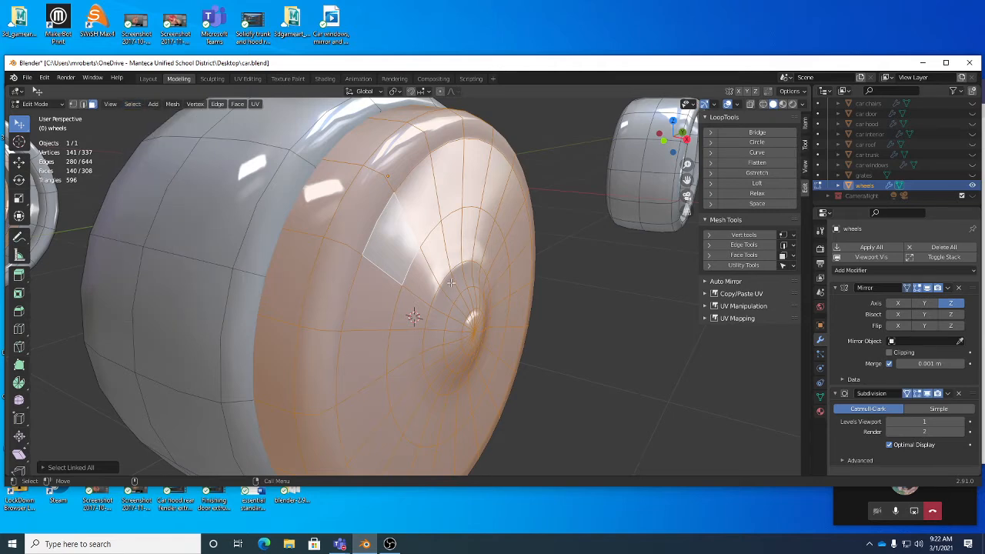
# Move the selected hubcap inward along the X axis so it sits deeper in the wheel.
pyautogui.keyDown('alt'); pyautogui.moveTo(452, 283); pyautogui.dragTo(480, 292); pyautogui.keyUp('alt')
pyautogui.press('w')
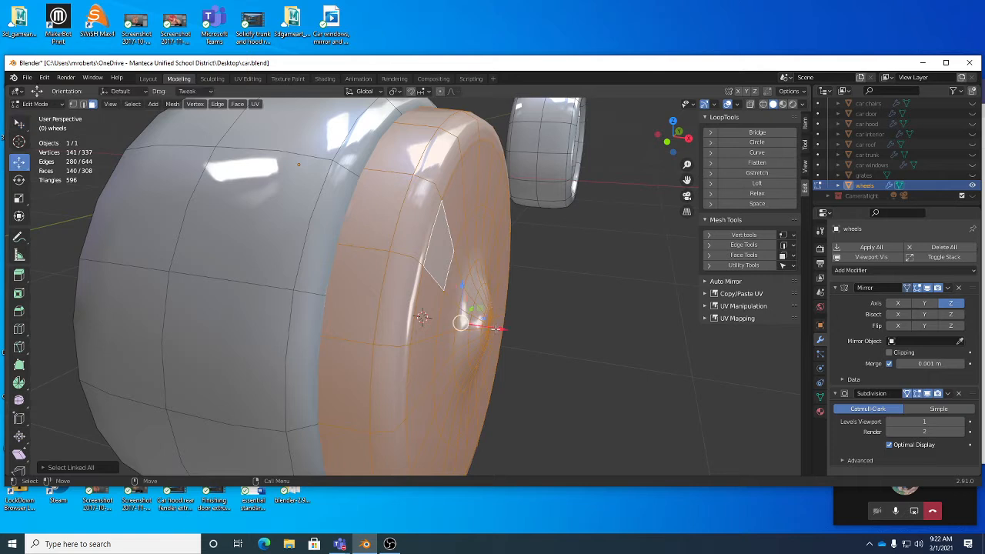
pyautogui.moveTo(501, 329); pyautogui.dragTo(466, 329)
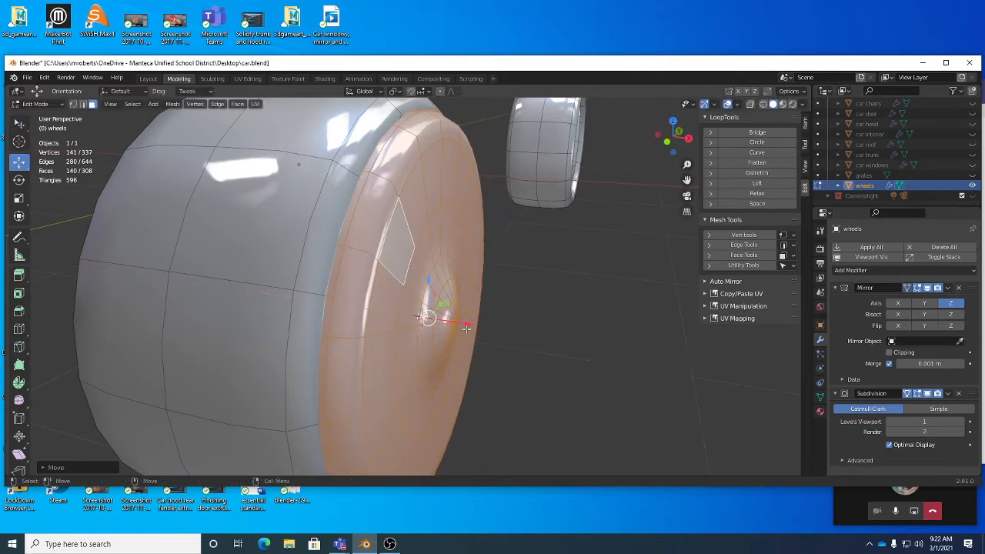
# Scale the hubcap down slightly and uniformly so that it fits inside the wheel's rim.
pyautogui.press('r')
pyautogui.keyDown('alt'); pyautogui.moveTo(578, 331); pyautogui.dragTo(510, 325); pyautogui.keyUp('alt')
pyautogui.press('s')
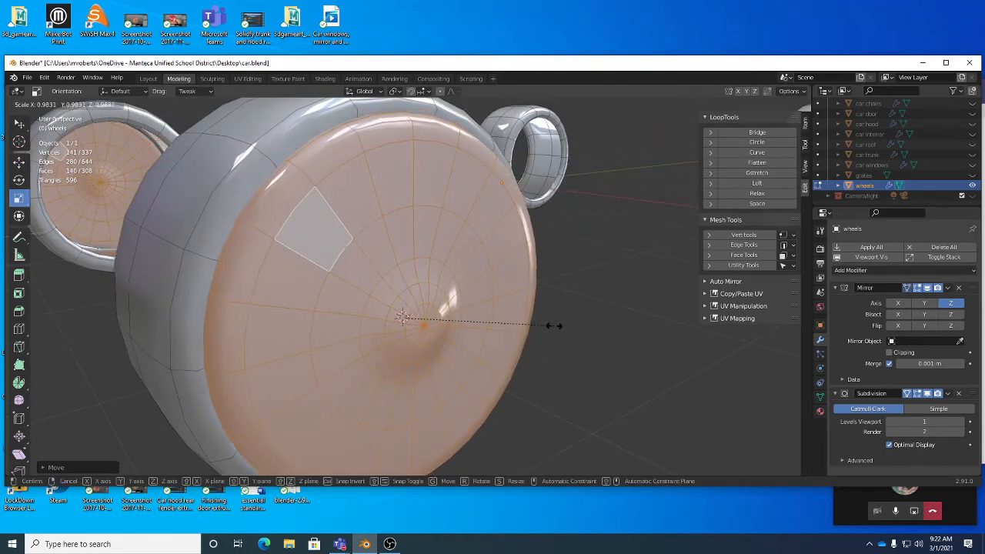
pyautogui.click(545, 326)
# Push the scaled hubcap a further 0.04 m or so into the wheel along the X axis.
pyautogui.moveTo(468, 326); pyautogui.dragTo(548, 325, button='middle')
pyautogui.hotkey('shift', 'space')
pyautogui.press('g')
pyautogui.moveTo(475, 319); pyautogui.dragTo(466, 319)
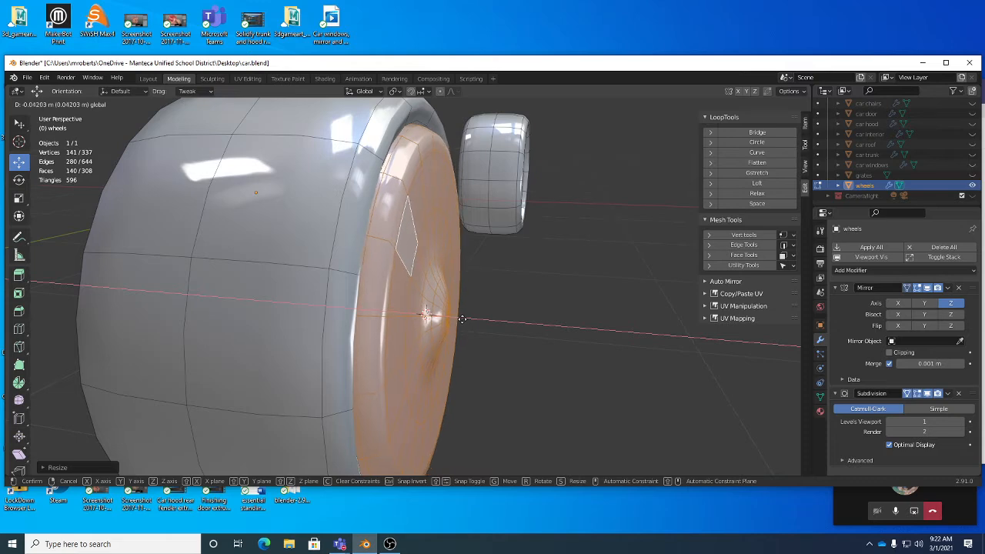
pyautogui.click(467, 318)
# Check the hubcap's fit from the front of the wheel and save the car.blend file.
pyautogui.moveTo(466, 319); pyautogui.dragTo(405, 292, button='middle')
pyautogui.scroll(5, 532, 339)
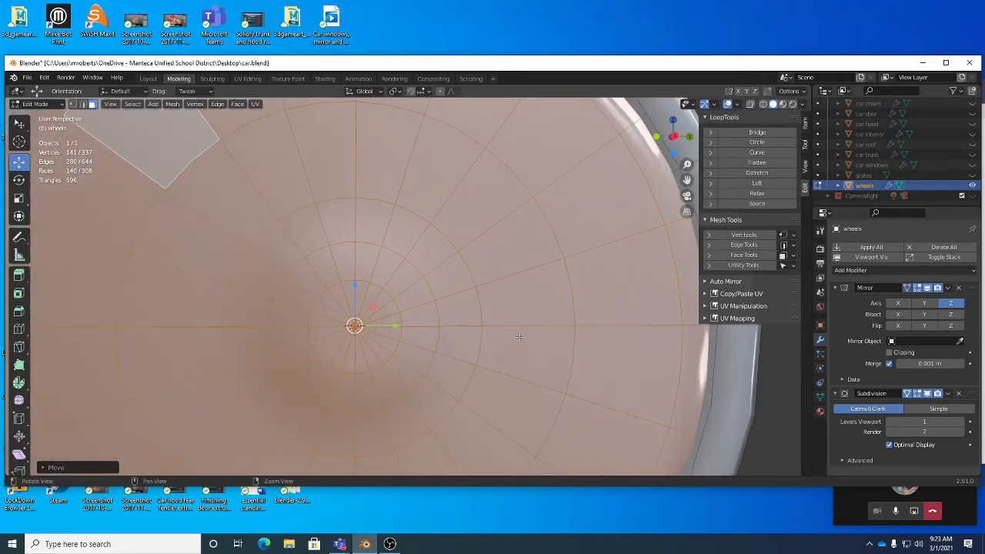
pyautogui.scroll(-6, 532, 339)
pyautogui.moveTo(443, 322); pyautogui.dragTo(385, 204, button='middle')
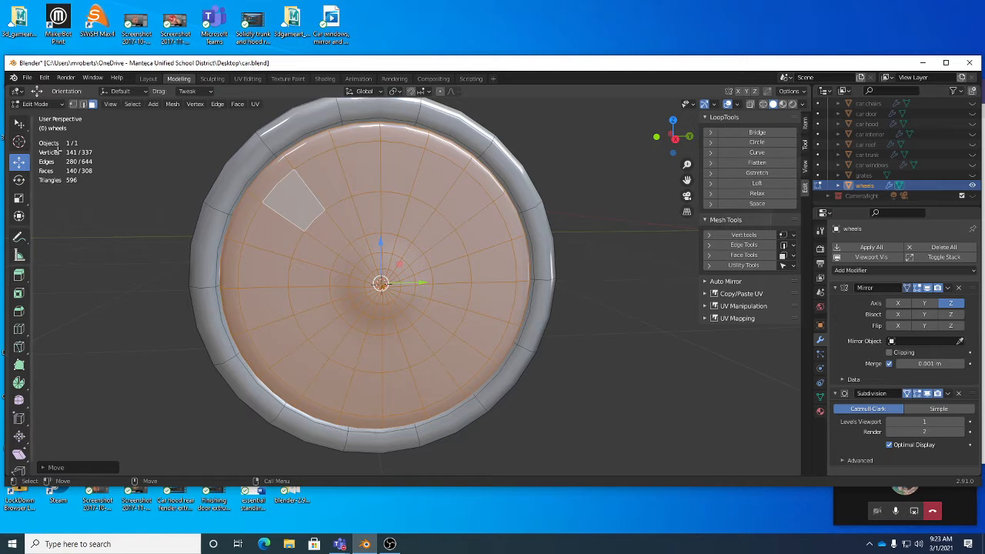
pyautogui.click(173, 106)
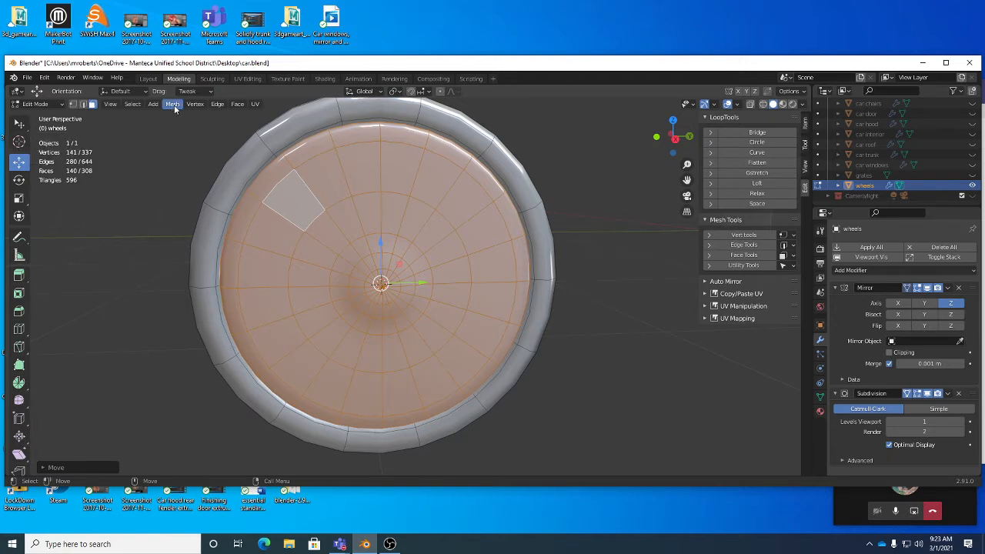
pyautogui.moveTo(389, 246); pyautogui.dragTo(395, 209, button='middle')
pyautogui.hotkey('ctrl', 's')
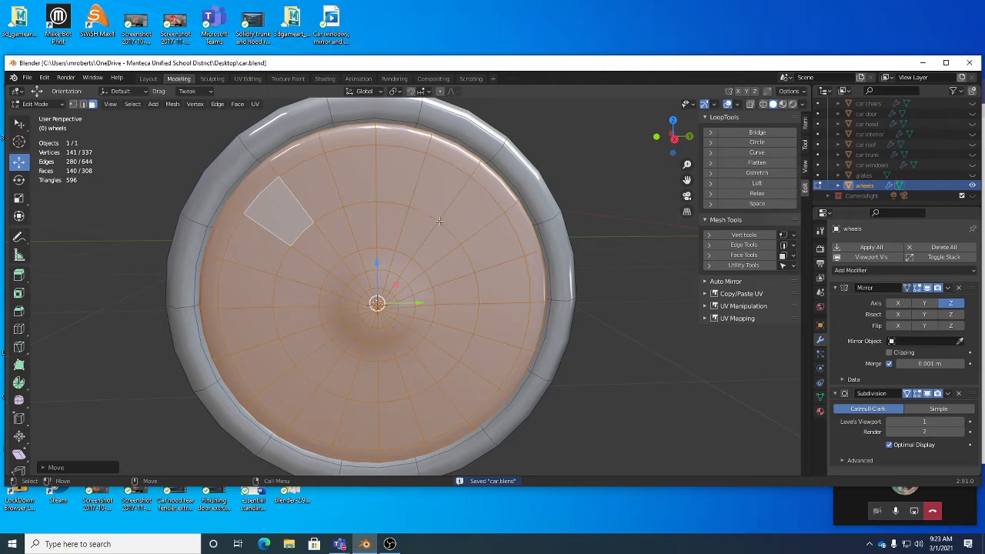
# Select two radial face loops in the hubcap's upper half, one on each side of the vertical, and delete their faces.
pyautogui.press('w')
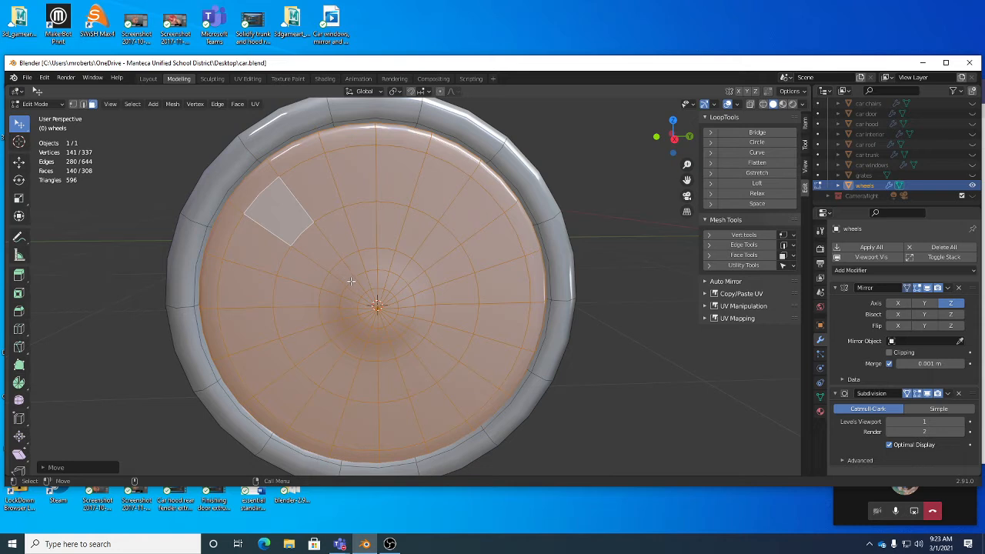
pyautogui.scroll(1, 346, 282)
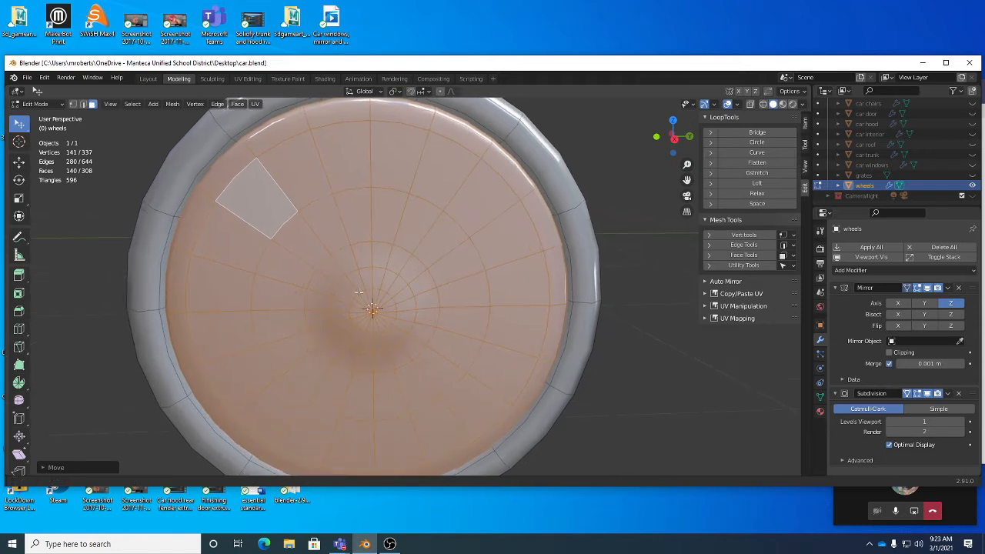
pyautogui.keyDown('alt'); pyautogui.click(324, 263); pyautogui.keyUp('alt')
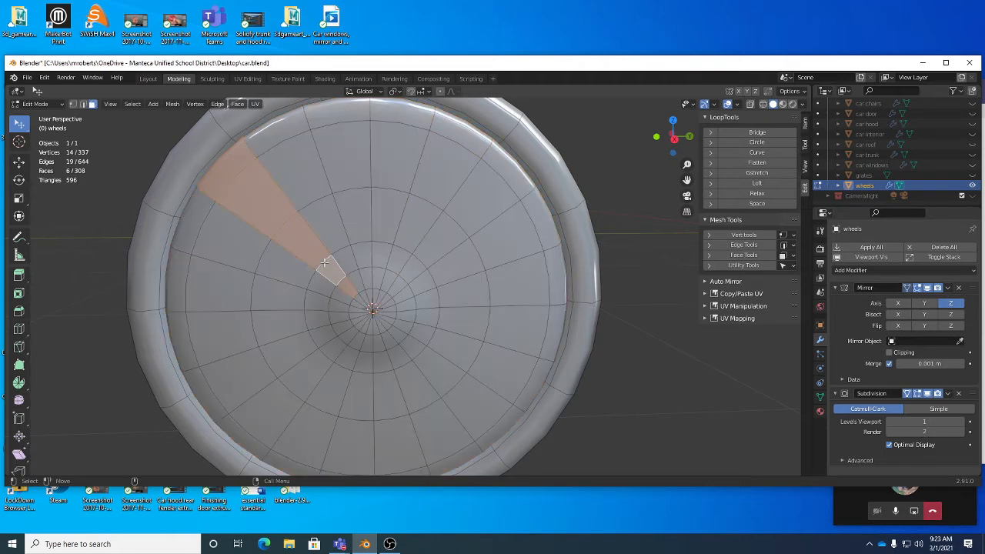
pyautogui.keyDown('alt'); pyautogui.keyDown('shift'); pyautogui.click(420, 264); pyautogui.keyUp('shift'); pyautogui.keyUp('alt')
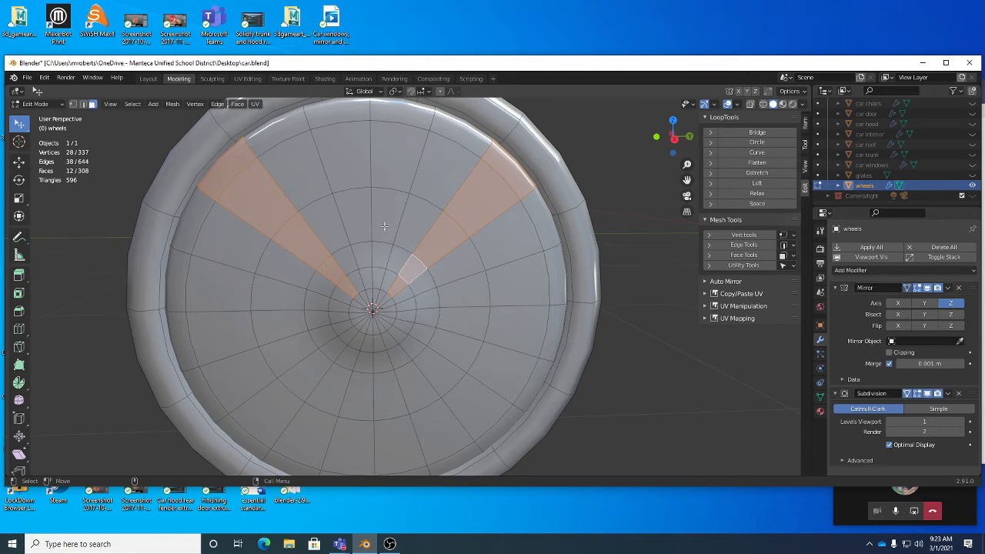
pyautogui.press('x')
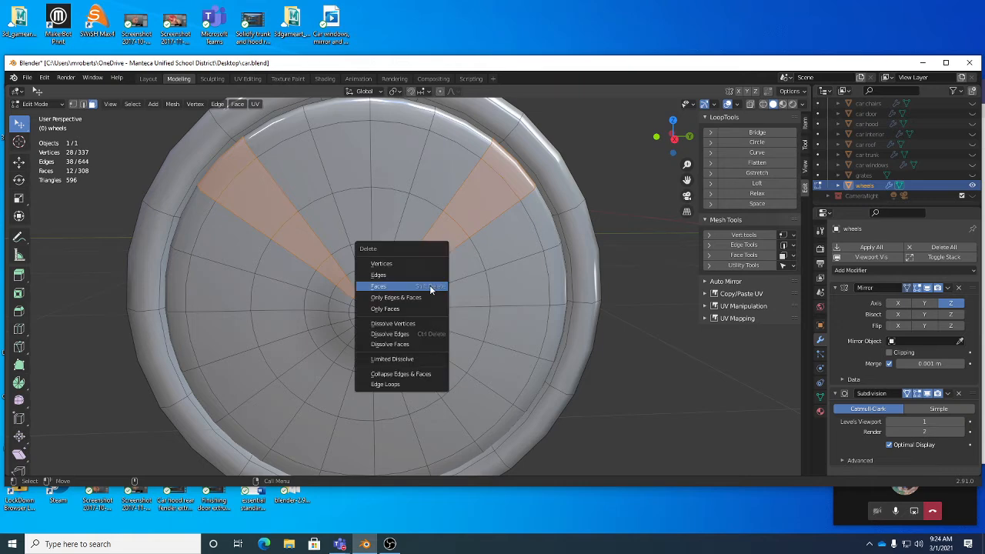
pyautogui.click(430, 287)
# Delete the two leftover triangular faces at the hubcap's centre so both openings reach the middle point.
pyautogui.moveTo(417, 299); pyautogui.dragTo(413, 286, button='middle')
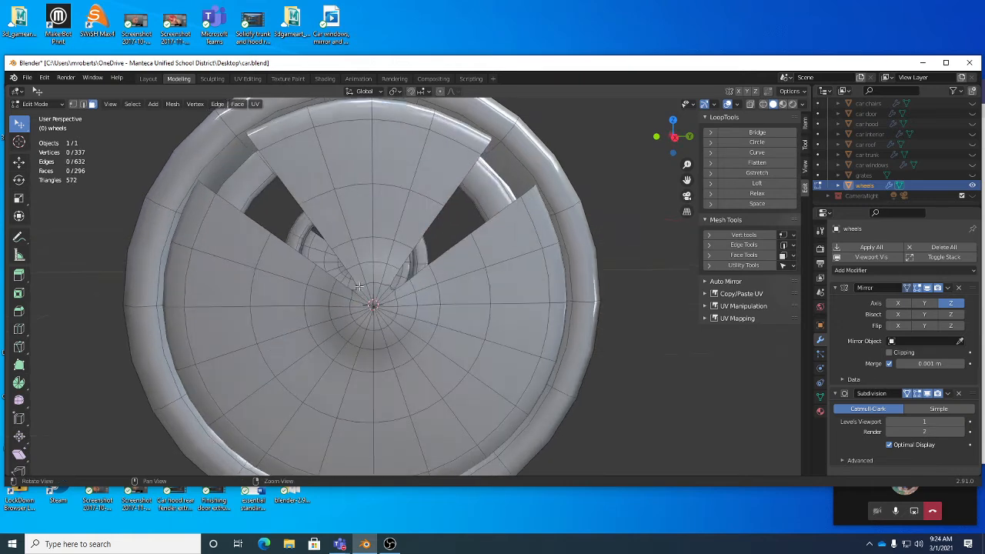
pyautogui.scroll(6, 405, 290)
pyautogui.click(350, 305)
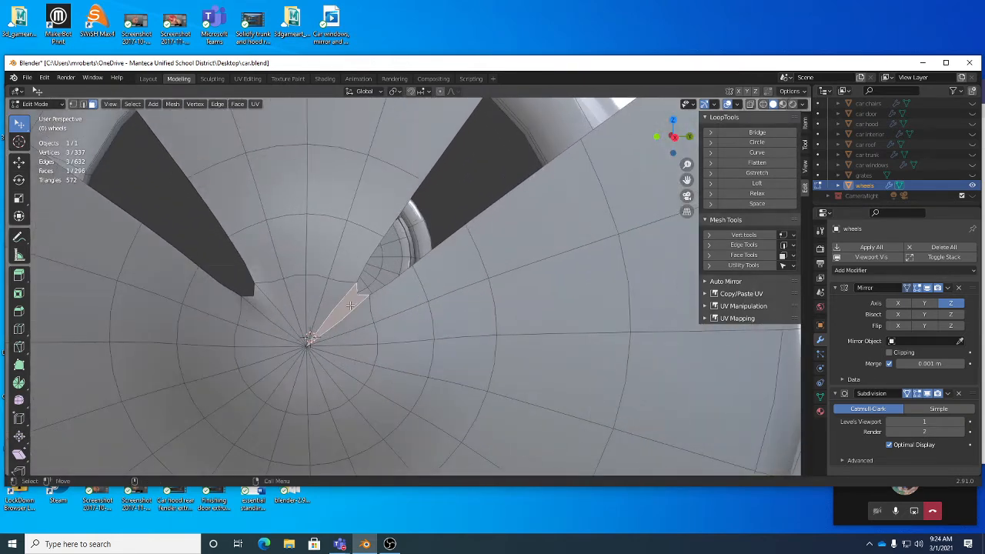
pyautogui.keyDown('shift'); pyautogui.click(268, 312); pyautogui.keyUp('shift')
pyautogui.press('x')
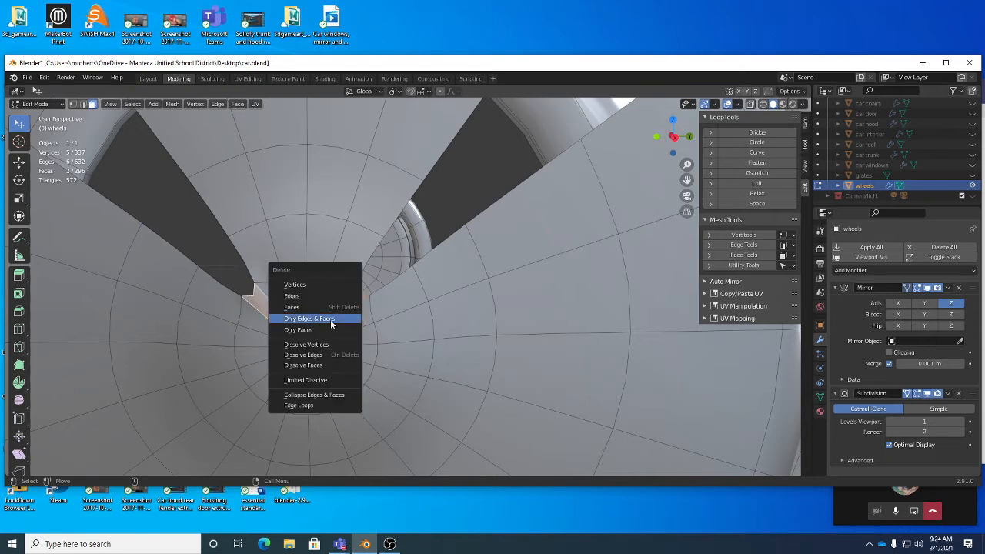
pyautogui.click(332, 307)
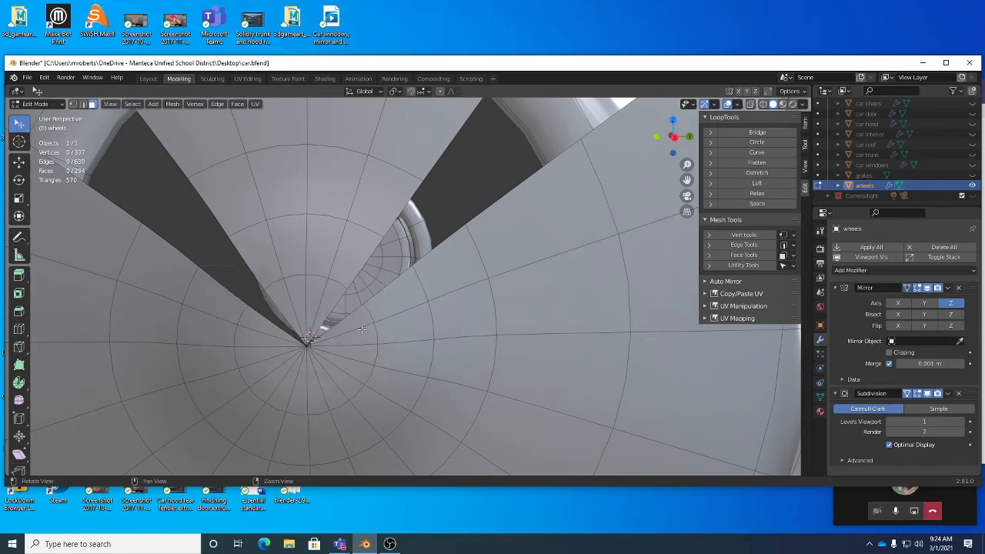
pyautogui.moveTo(363, 329); pyautogui.dragTo(377, 315, button='middle')
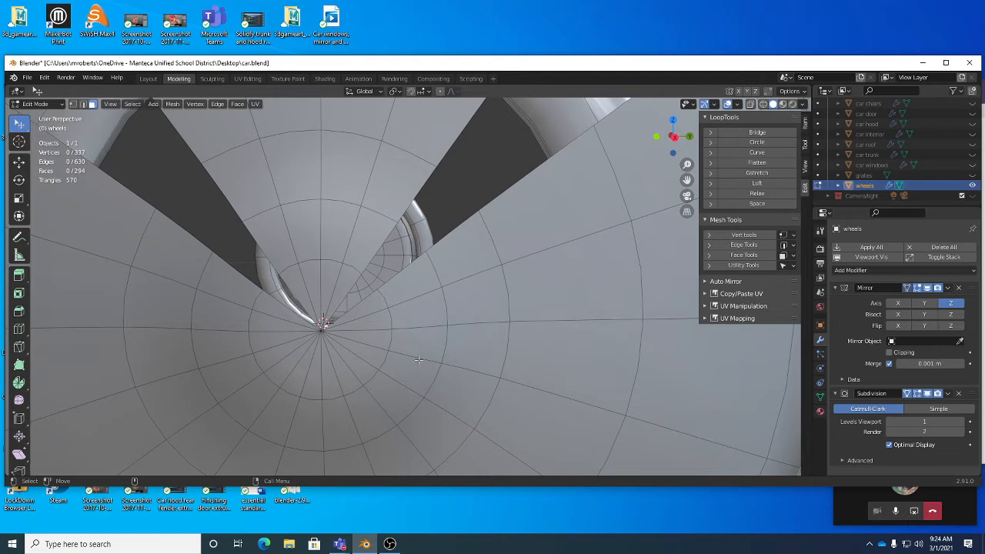
# Circle-select the ring of triangular faces around the hubcap's centre and delete only their edges and faces.
pyautogui.click(421, 315)
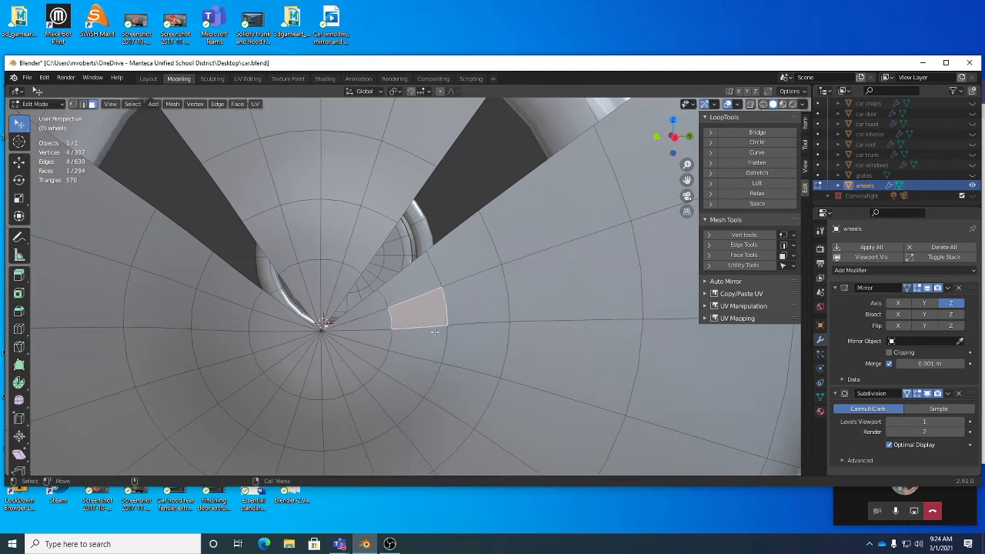
pyautogui.press('w')
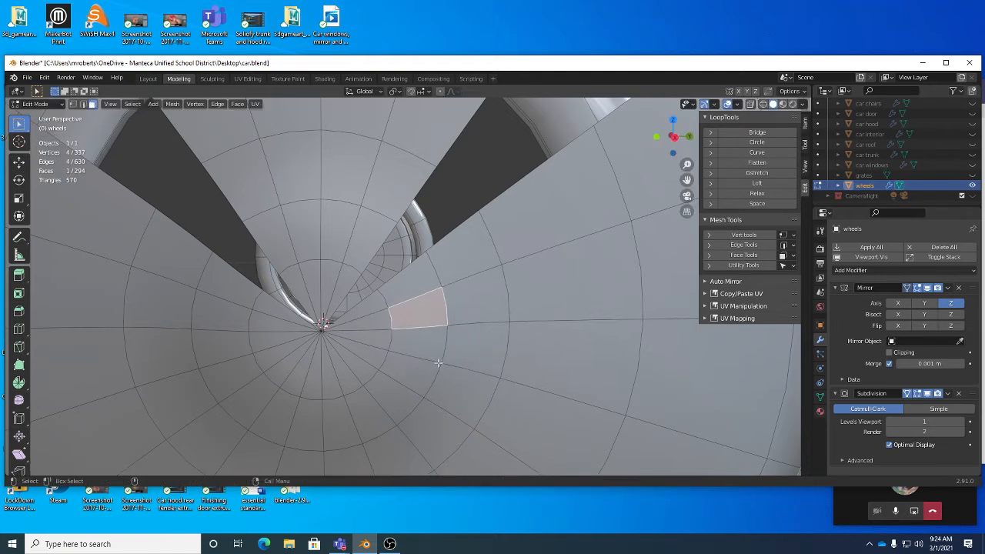
pyautogui.press('w')
pyautogui.press('w')
pyautogui.press('w')
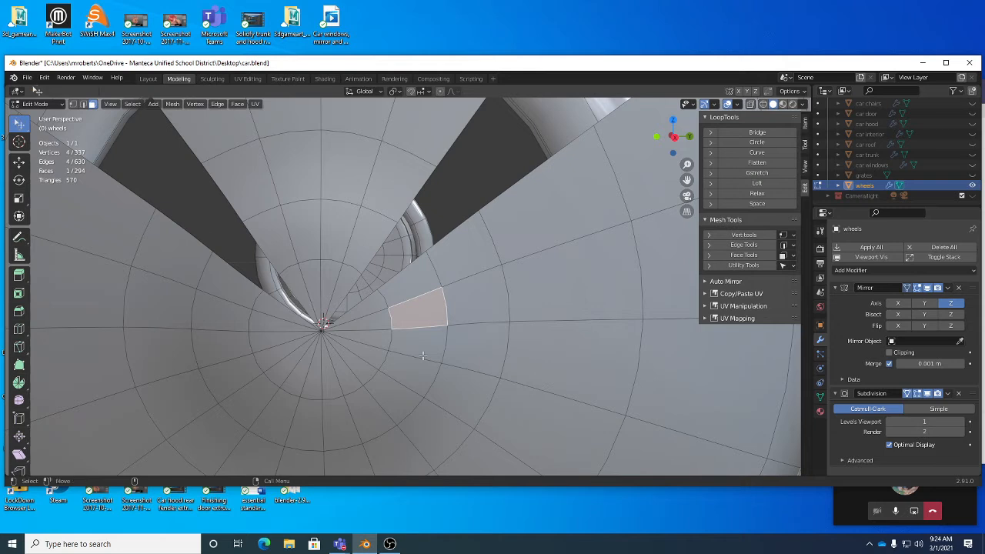
pyautogui.press('w')
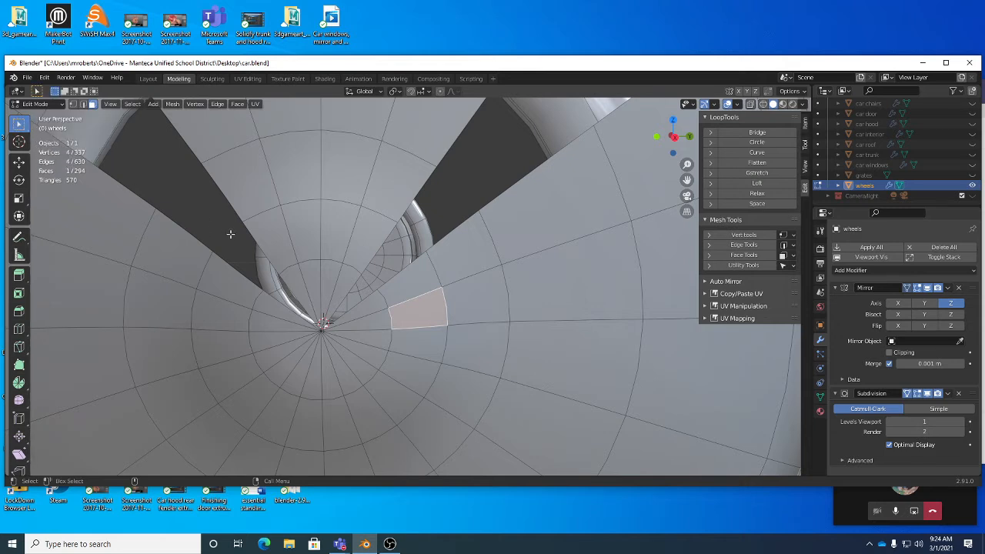
pyautogui.press('w')
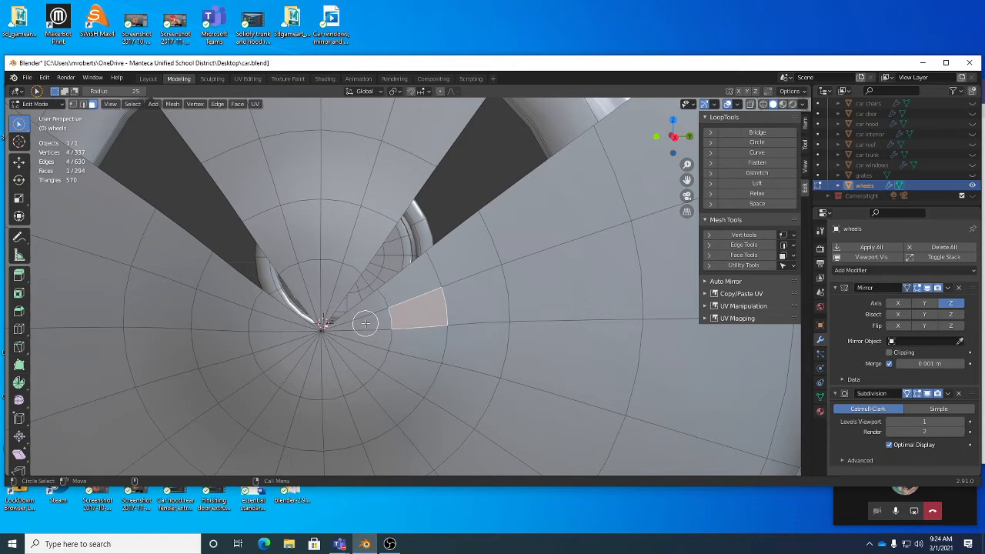
pyautogui.moveTo(365, 324)
pyautogui.mouseDown()
pyautogui.moveTo(362, 354)
pyautogui.moveTo(300, 361)
pyautogui.moveTo(271, 327)
pyautogui.mouseUp()
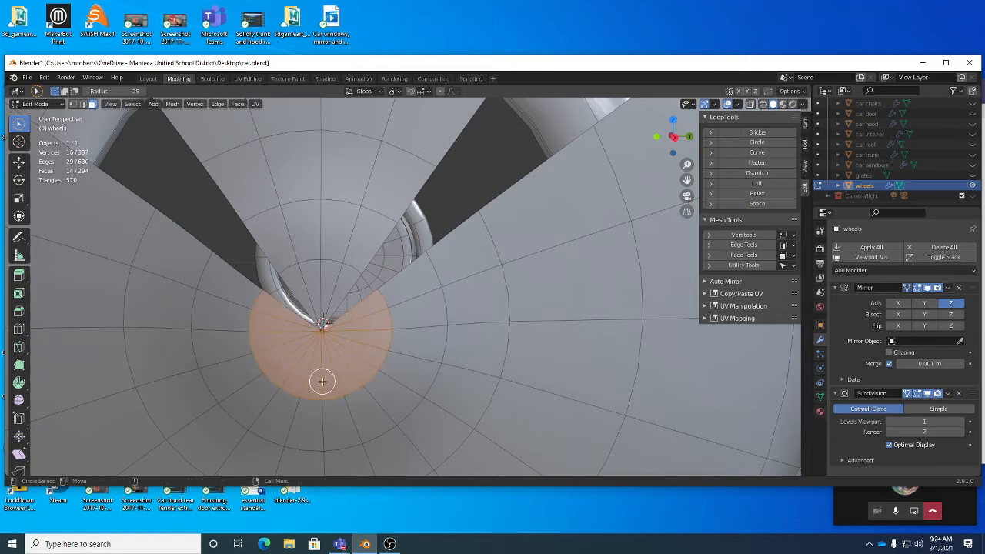
pyautogui.press('x')
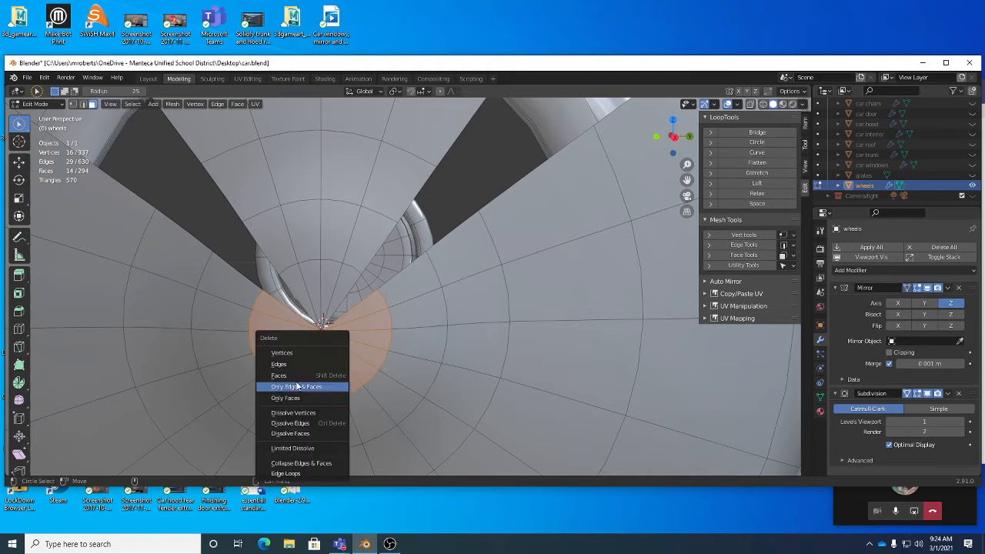
pyautogui.click(297, 386)
# Select all faces linked to the large lower section of the hubcap and delete them, keeping only the upper wedge.
pyautogui.moveTo(370, 341); pyautogui.dragTo(497, 279, button='middle')
pyautogui.click(468, 310)
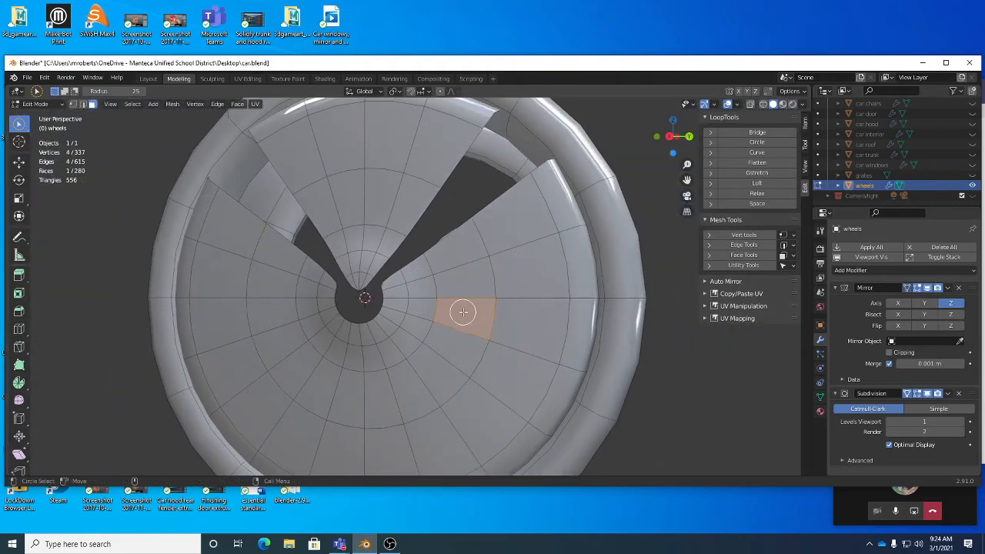
pyautogui.hotkey('ctrl', 'l')
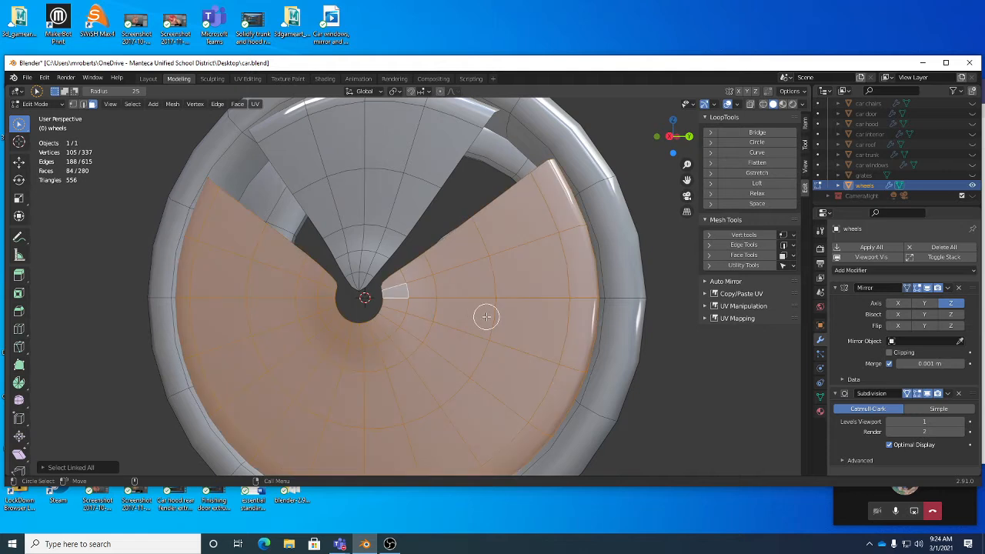
pyautogui.click(132, 104)
pyautogui.moveTo(160, 275)
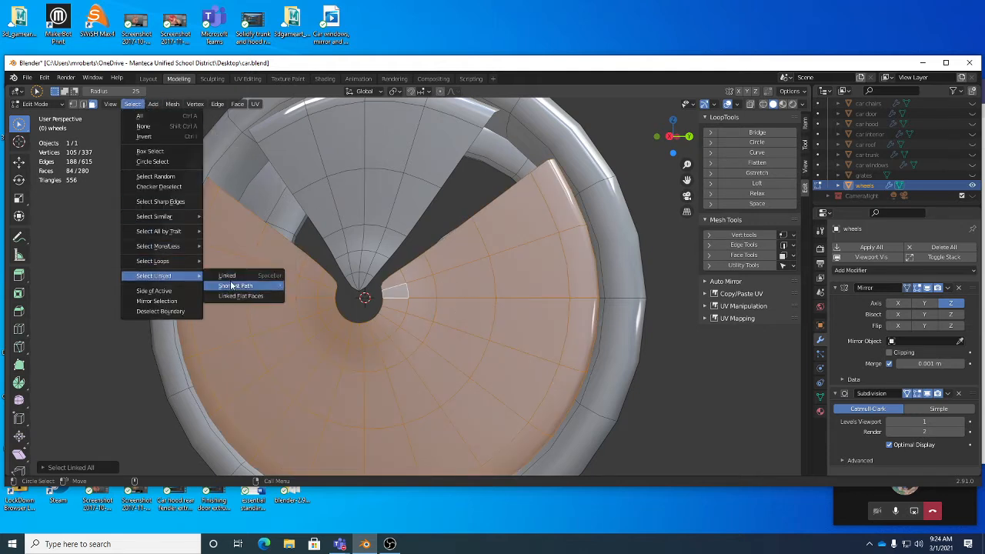
pyautogui.press('x')
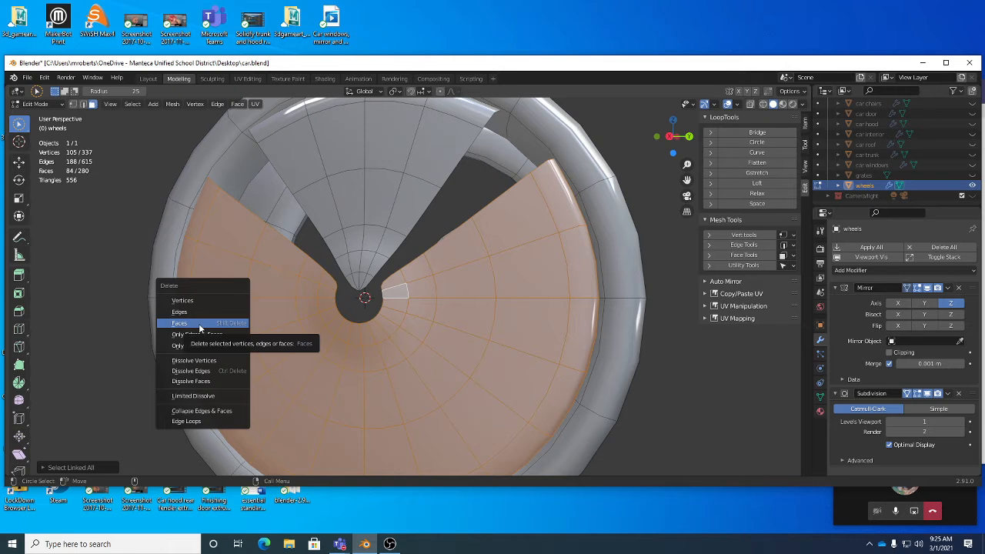
pyautogui.click(200, 328)
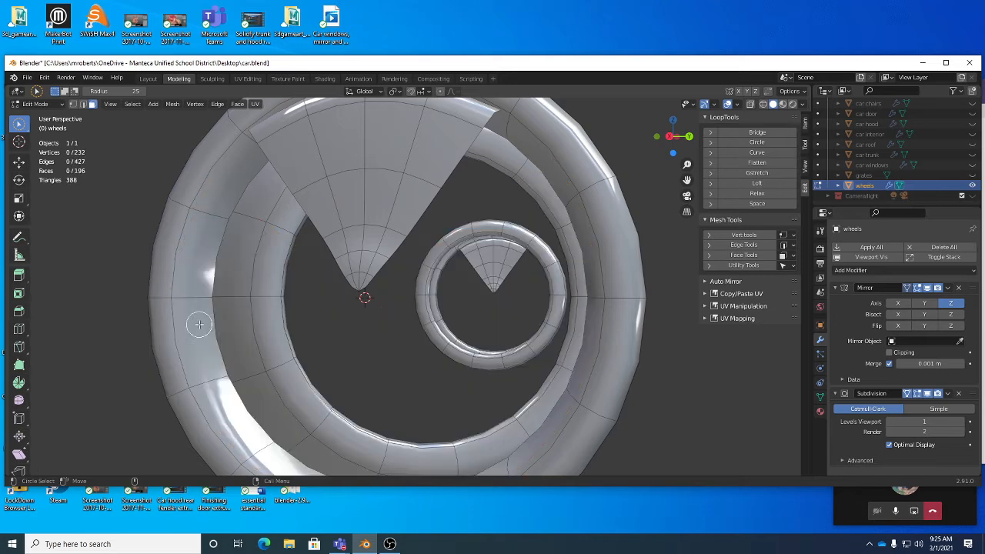
# Circle-select the two side faces along each slanted edge of the wedge and delete all four to form a spoke.
pyautogui.moveTo(323, 299); pyautogui.dragTo(372, 277, button='middle')
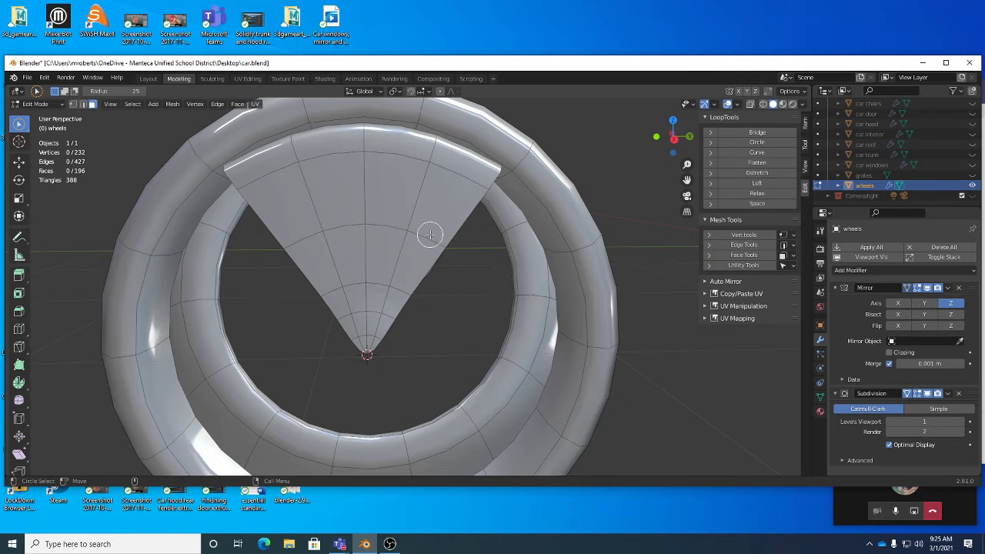
pyautogui.moveTo(435, 221); pyautogui.dragTo(429, 242)
pyautogui.moveTo(304, 231); pyautogui.dragTo(319, 253)
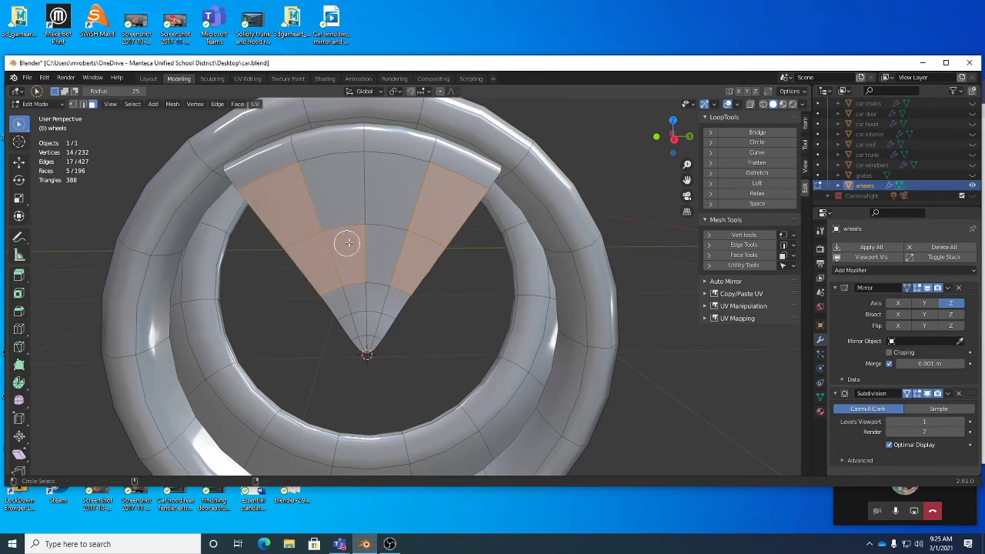
pyautogui.press('x')
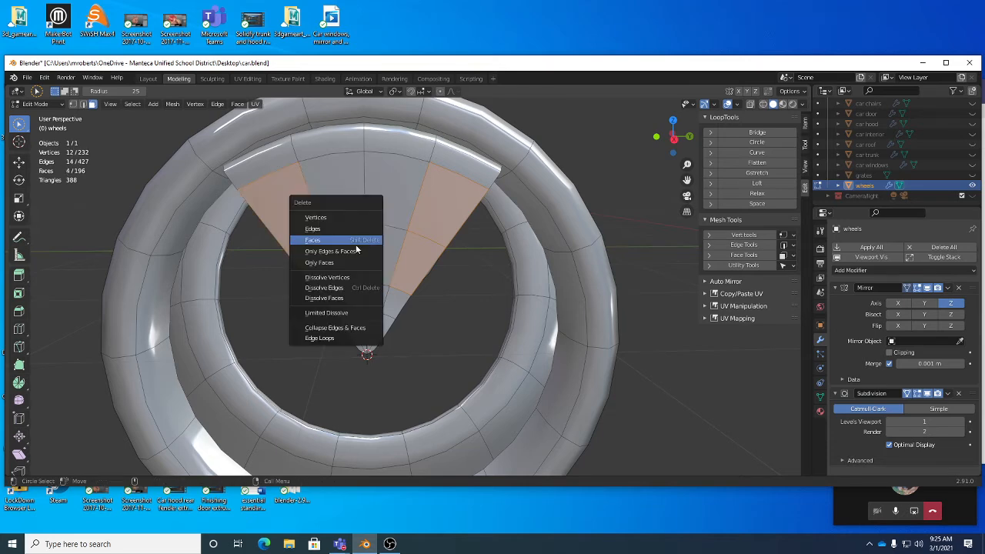
pyautogui.click(350, 244)
pyautogui.moveTo(350, 245); pyautogui.dragTo(390, 257, button='middle')
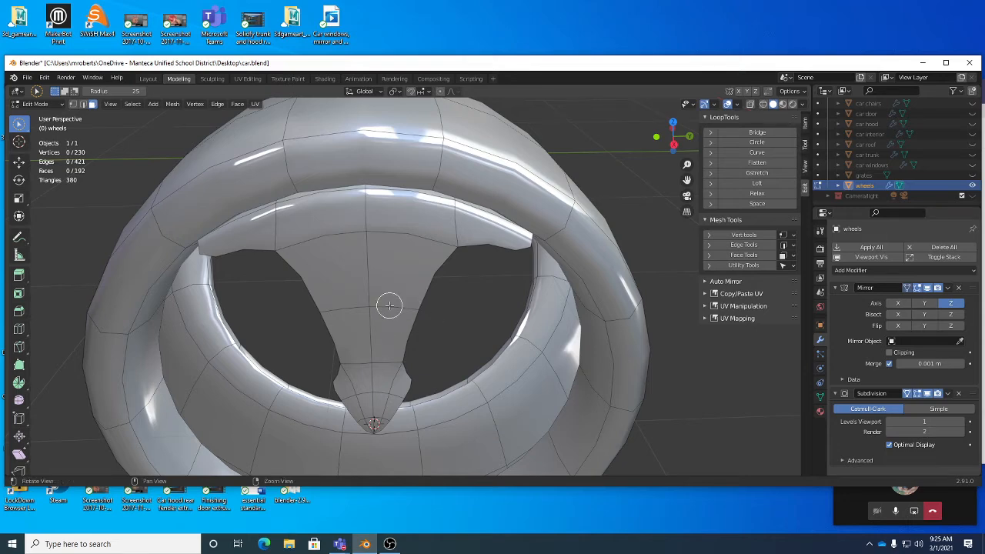
pyautogui.moveTo(390, 306)
pyautogui.mouseDown(button='middle')
pyautogui.moveTo(390, 290)
pyautogui.moveTo(399, 291)
pyautogui.mouseUp(button='middle')
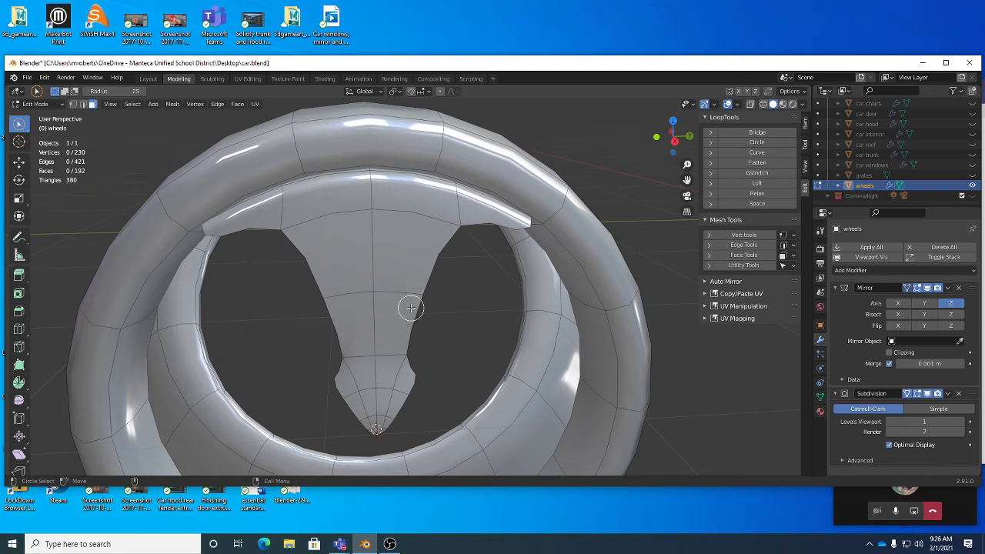
pyautogui.press('Escape')
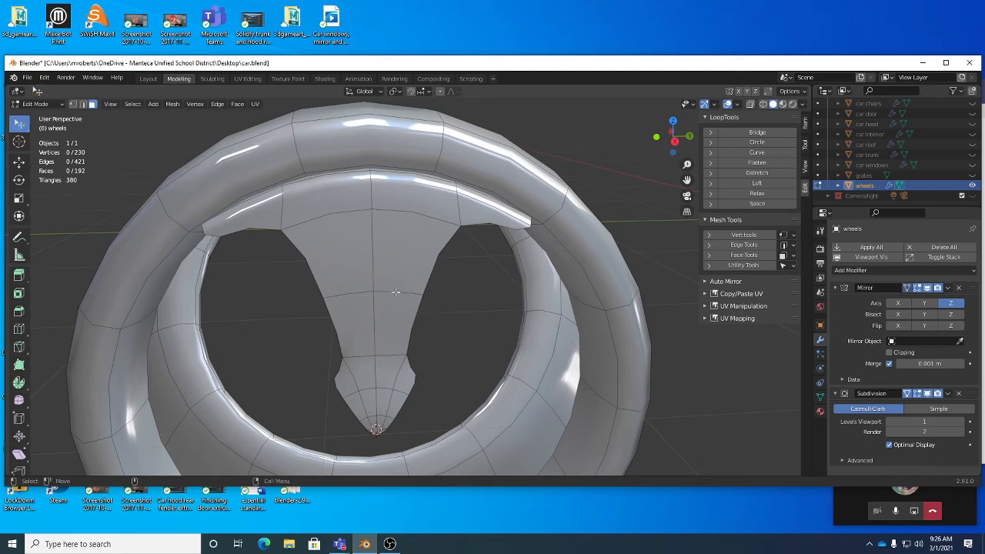
# Select the horizontal edge loop across the spoke's middle and scale it down to narrow the spoke.
pyautogui.click(395, 292)
pyautogui.keyDown('alt'); pyautogui.click(395, 292); pyautogui.keyUp('alt')
pyautogui.press('2')
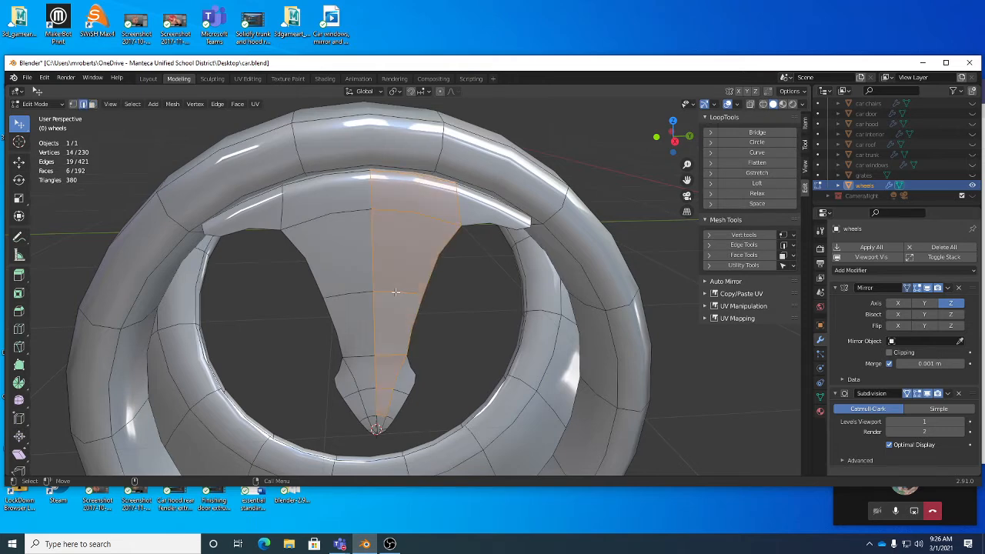
pyautogui.keyDown('alt'); pyautogui.click(394, 292); pyautogui.keyUp('alt')
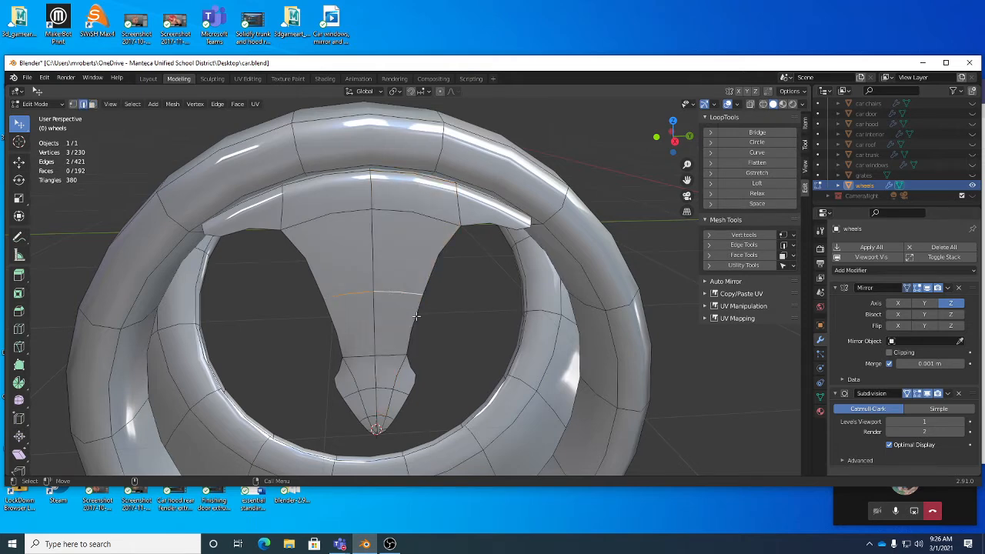
pyautogui.hotkey('shift', 'space')
pyautogui.press('s')
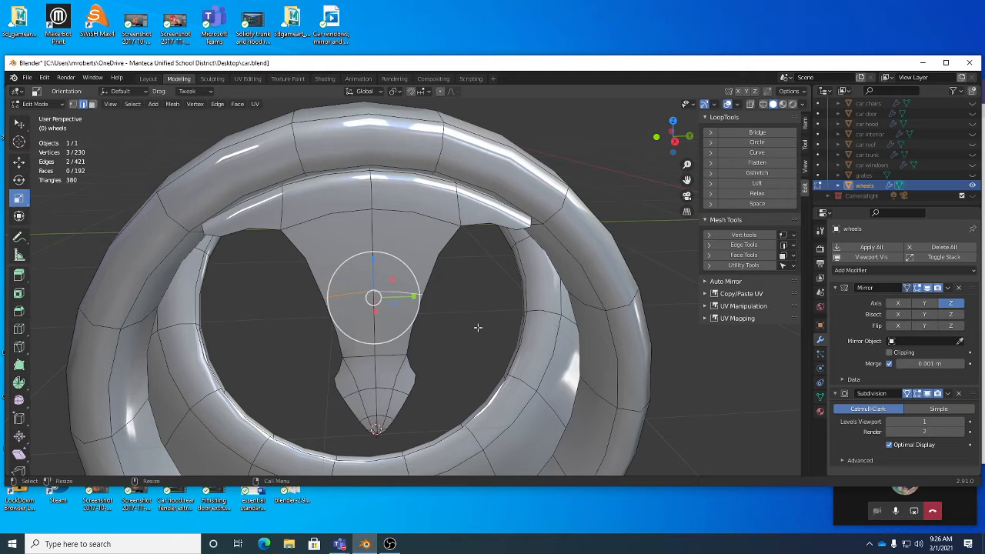
pyautogui.press('s')
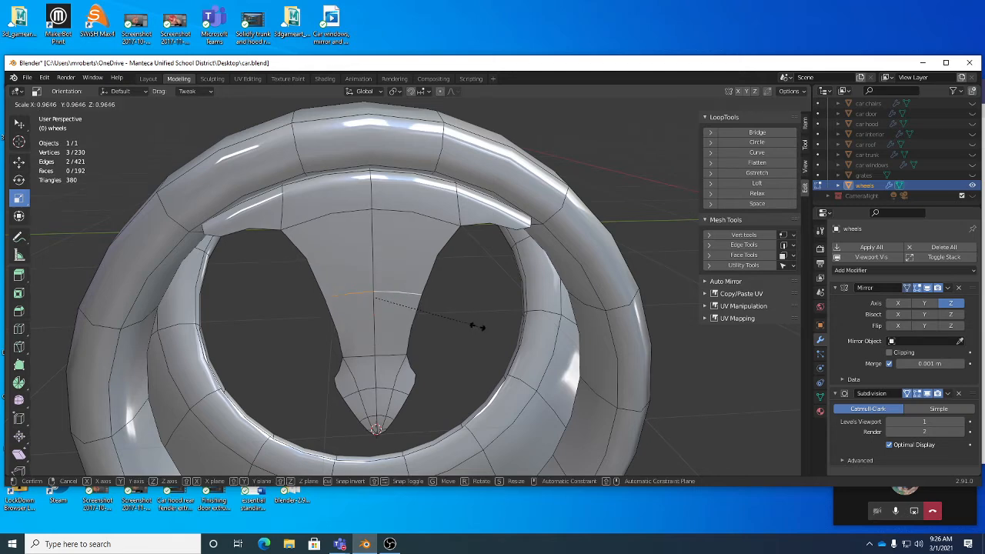
pyautogui.click(402, 323)
# Move the spoke's middle edge loop slightly outward from the wheel in the XZ plane.
pyautogui.moveTo(402, 323); pyautogui.dragTo(510, 308, button='middle')
pyautogui.hotkey('shift', 'space')
pyautogui.press('g')
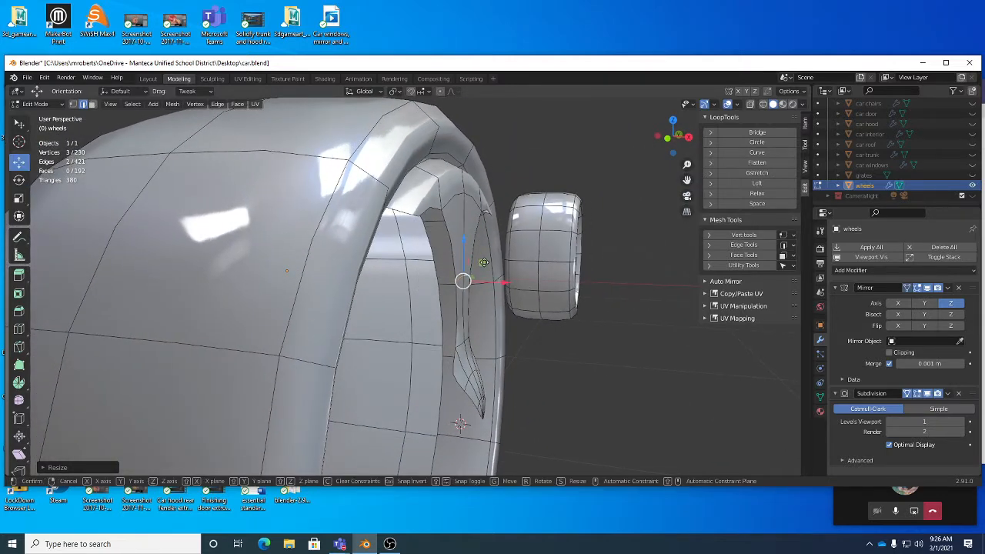
pyautogui.moveTo(485, 266); pyautogui.dragTo(504, 257)
pyautogui.moveTo(504, 257); pyautogui.dragTo(414, 261, button='middle')
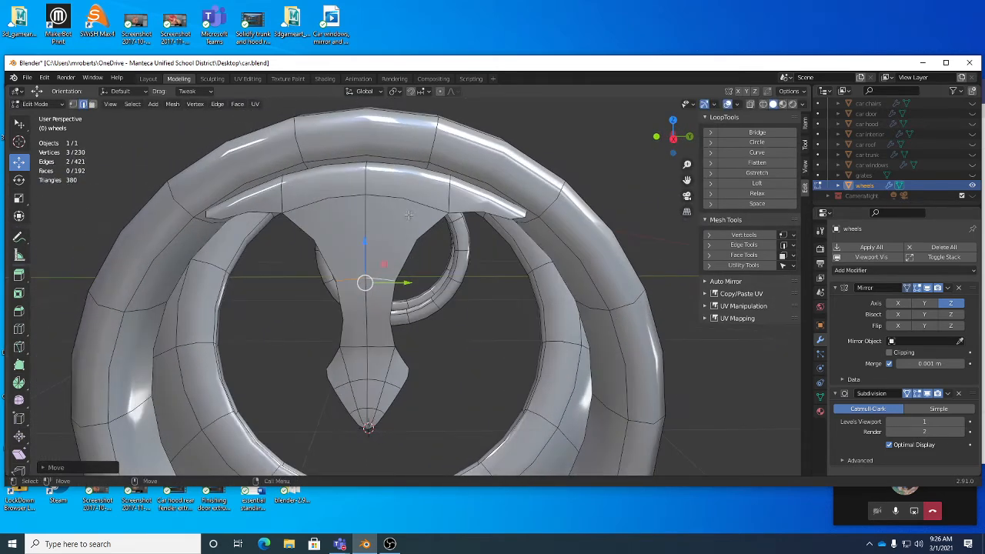
# Add one edge loop across the upper part of the spoke, slide it toward the rim and scale it narrower.
pyautogui.hotkey('alt', 'c')
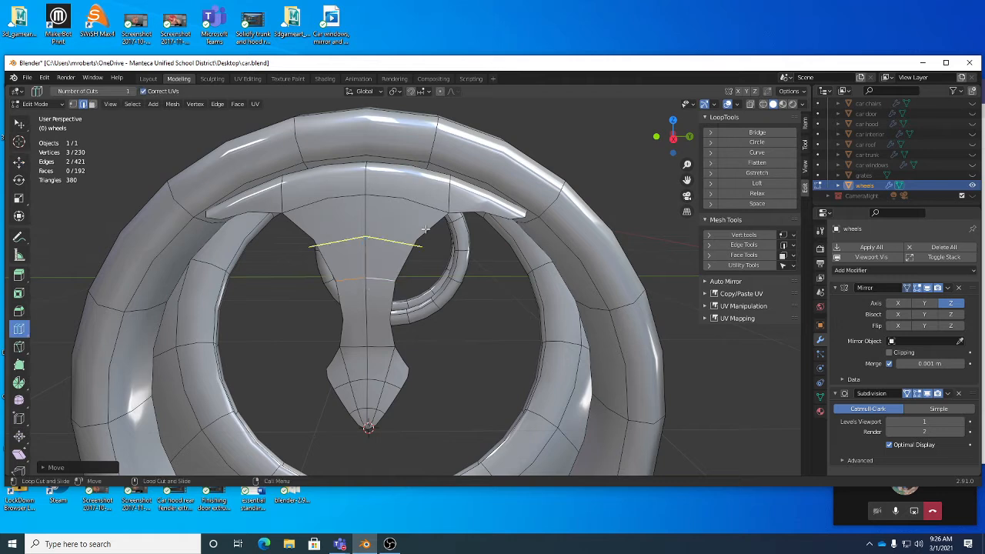
pyautogui.moveTo(375, 230); pyautogui.dragTo(378, 202)
pyautogui.hotkey('shift', 'space')
pyautogui.press('s')
pyautogui.press('s')
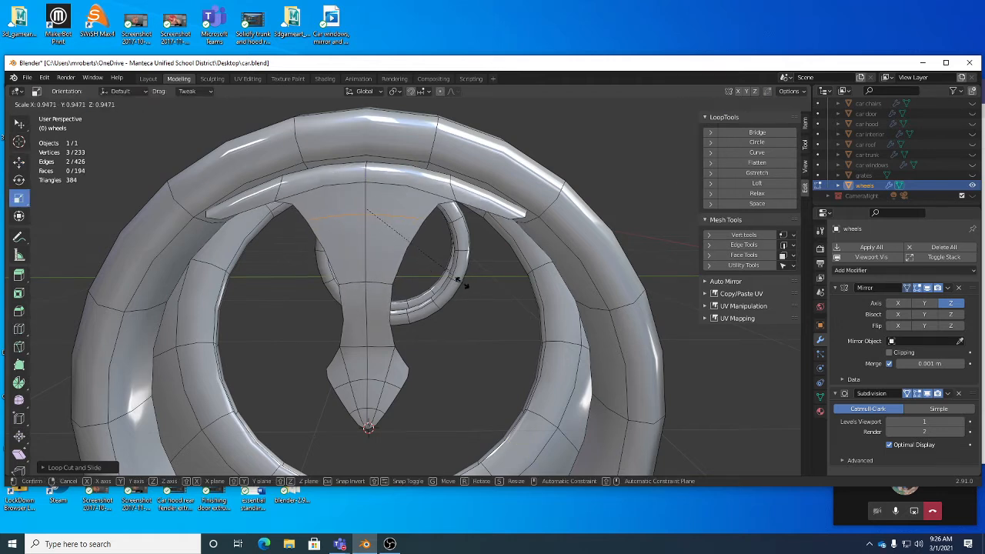
pyautogui.click(390, 261)
# Move the upper edge loop slightly back into the wheel in the XZ plane to smooth the spoke's profile.
pyautogui.moveTo(413, 268); pyautogui.dragTo(517, 250, button='middle')
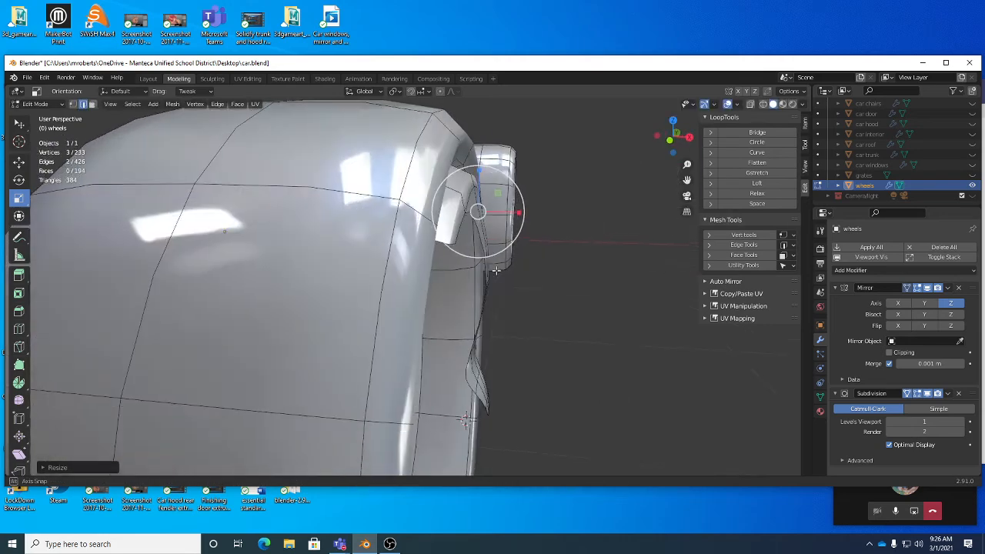
pyautogui.hotkey('shift', 'space')
pyautogui.press('g')
pyautogui.moveTo(497, 191); pyautogui.dragTo(481, 199)
pyautogui.moveTo(551, 209); pyautogui.dragTo(429, 282, button='middle')
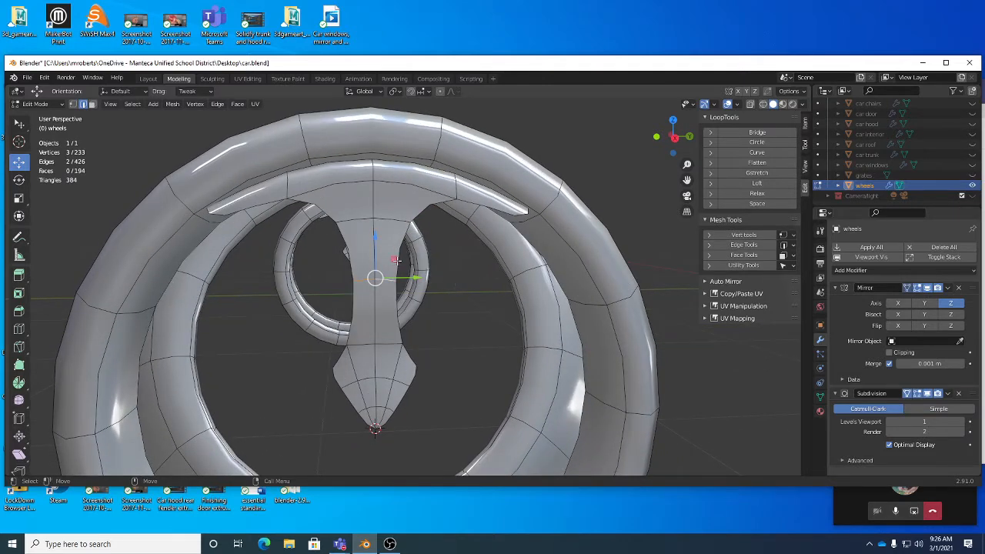
# Try to bend the spoke sideways by moving and rotating its middle edge loop, and undo the changes.
pyautogui.press('g')
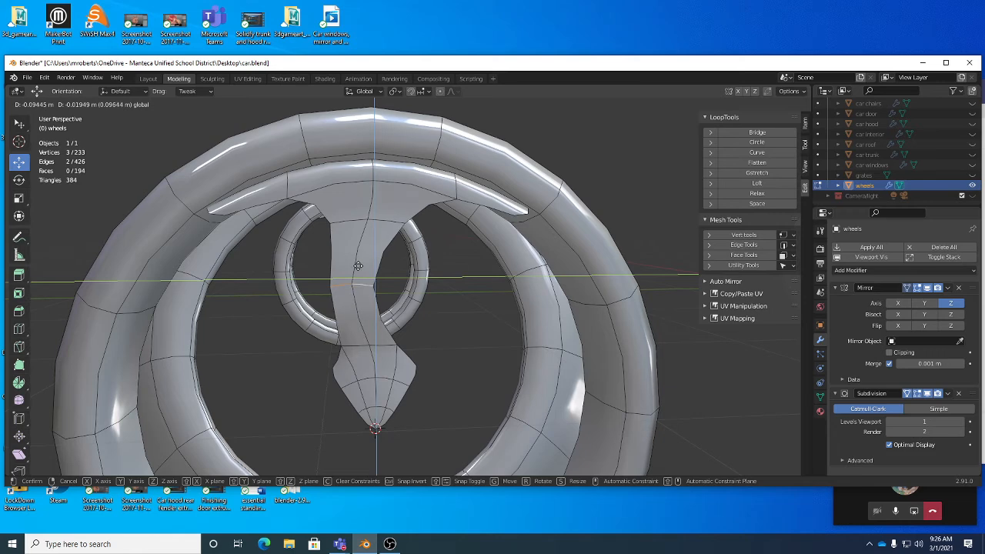
pyautogui.click(357, 266)
pyautogui.hotkey('shift', 'space')
pyautogui.press('r')
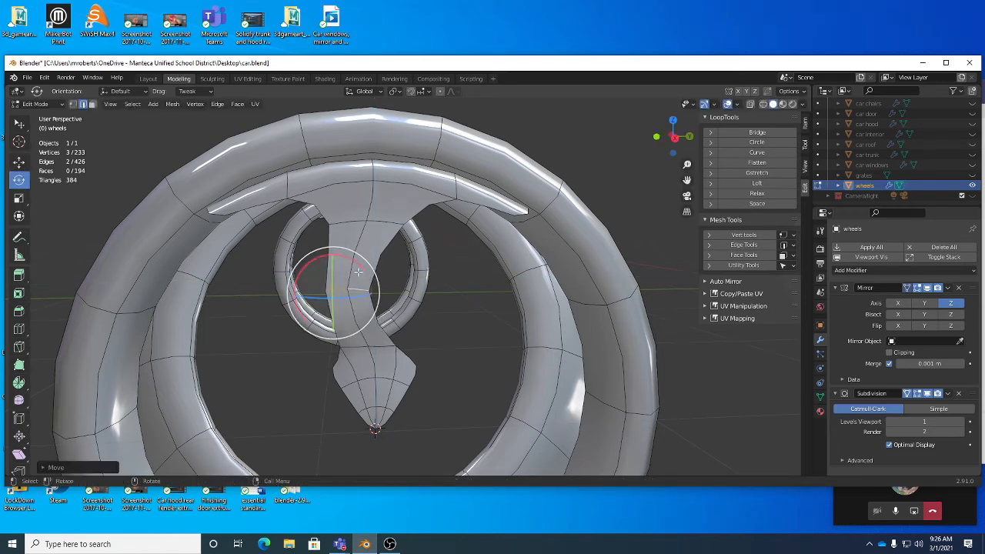
pyautogui.moveTo(356, 264); pyautogui.dragTo(391, 245)
pyautogui.moveTo(454, 286); pyautogui.dragTo(419, 224, button='middle')
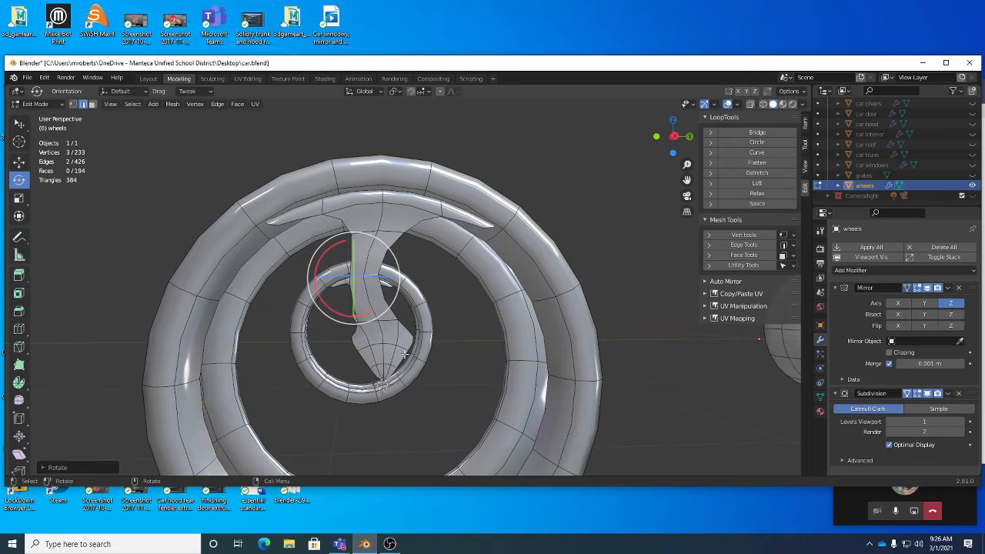
pyautogui.moveTo(405, 354); pyautogui.dragTo(455, 314, button='middle')
pyautogui.hotkey('ctrl', 'z')
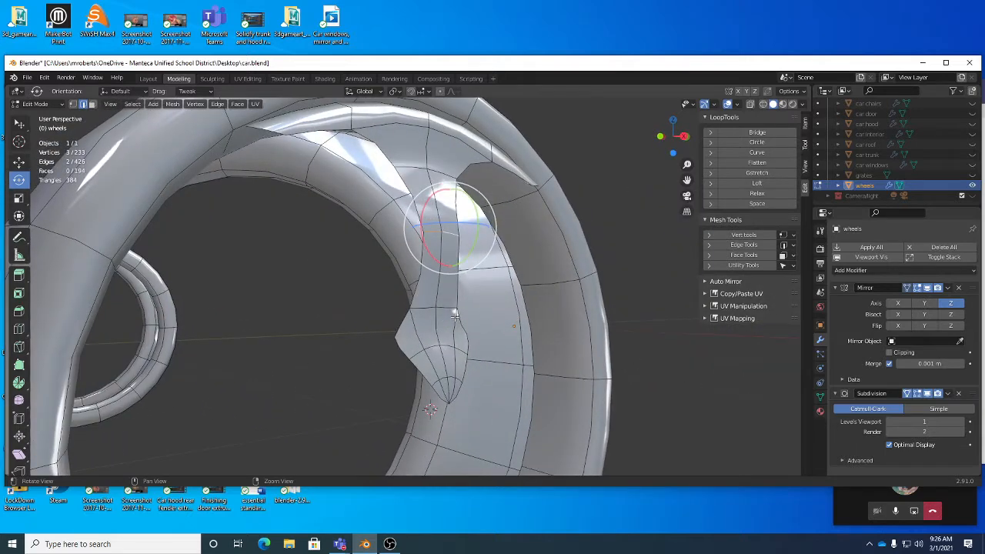
# Add an edge loop across the spoke just above the pointed hub section and move it slightly outward from the wheel.
pyautogui.hotkey('ctrl', 'r')
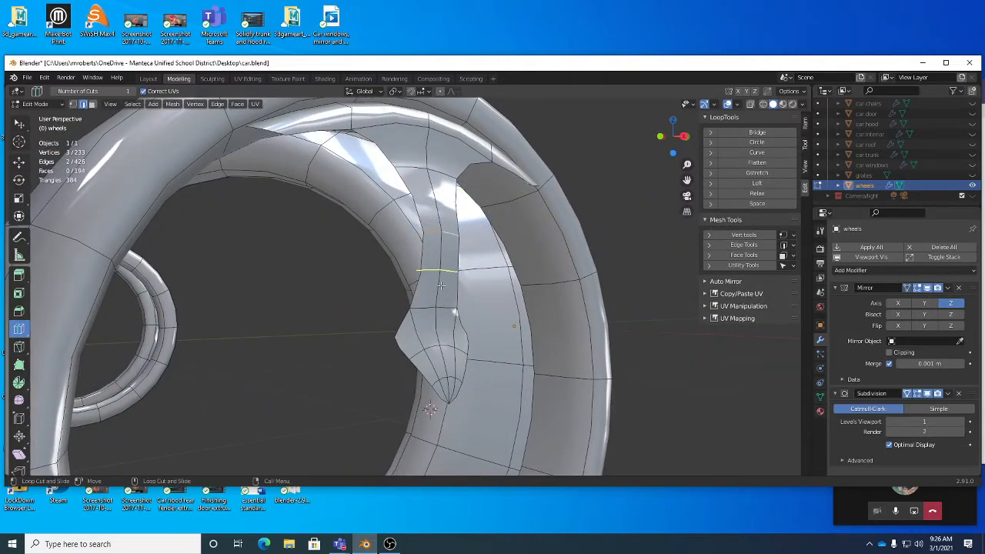
pyautogui.click(441, 286)
pyautogui.click(434, 307)
pyautogui.moveTo(433, 308); pyautogui.dragTo(505, 301, button='middle')
pyautogui.hotkey('shift', 'space')
pyautogui.press('g')
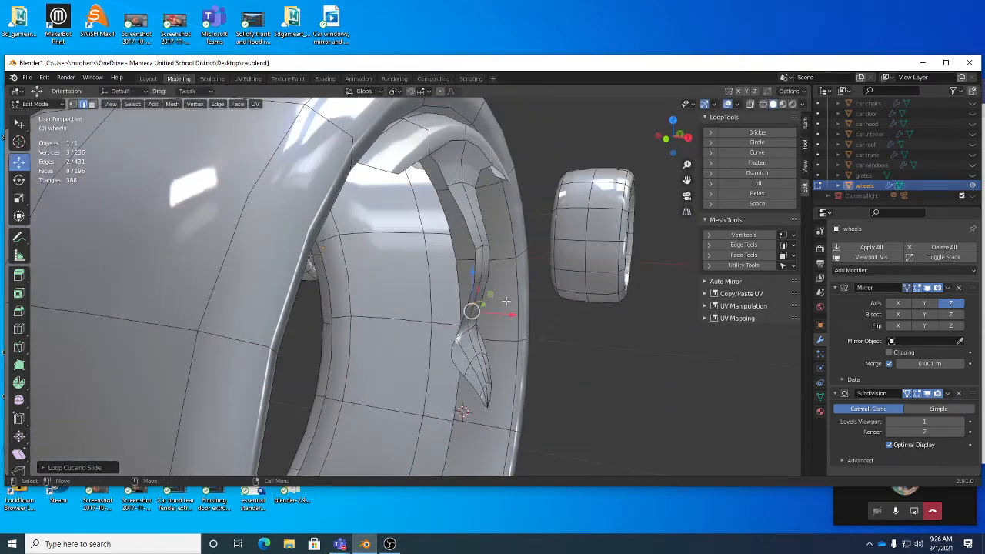
pyautogui.moveTo(491, 295); pyautogui.dragTo(505, 300)
pyautogui.moveTo(505, 300); pyautogui.dragTo(435, 282, button='middle')
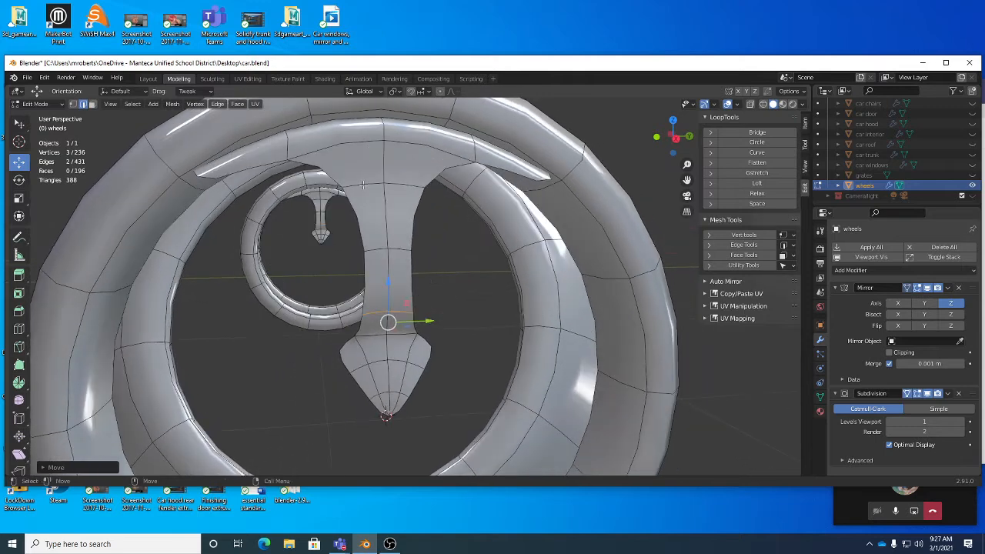
# Try removing the upper part of the spoke by deleting the four faces between the rim section and the spoke's middle.
pyautogui.moveTo(400, 215); pyautogui.dragTo(370, 222, button='middle')
pyautogui.press('3')
pyautogui.click(339, 210)
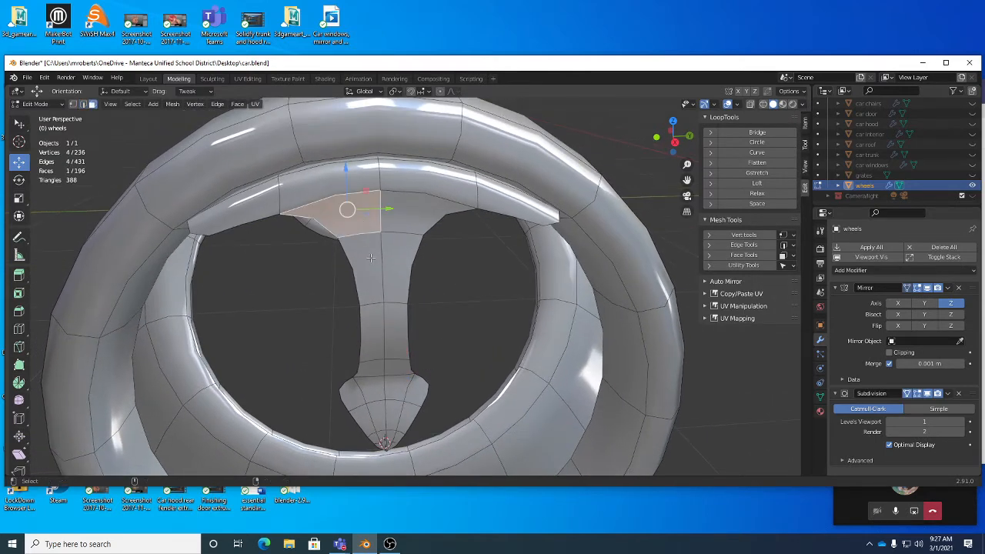
pyautogui.keyDown('shift'); pyautogui.click(364, 266); pyautogui.keyUp('shift')
pyautogui.keyDown('shift'); pyautogui.click(411, 216); pyautogui.keyUp('shift')
pyautogui.keyDown('shift'); pyautogui.click(406, 260); pyautogui.keyUp('shift')
pyautogui.press('x')
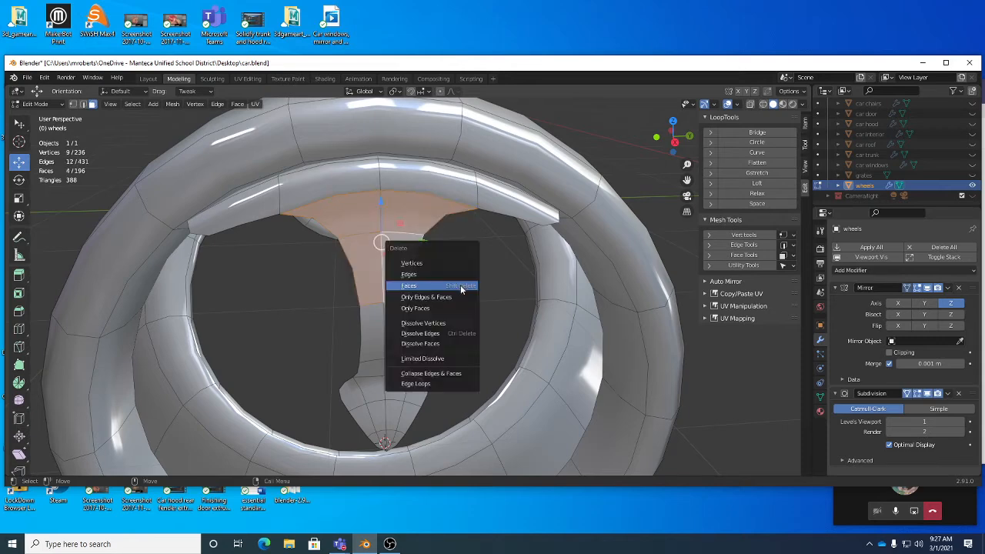
pyautogui.click(460, 285)
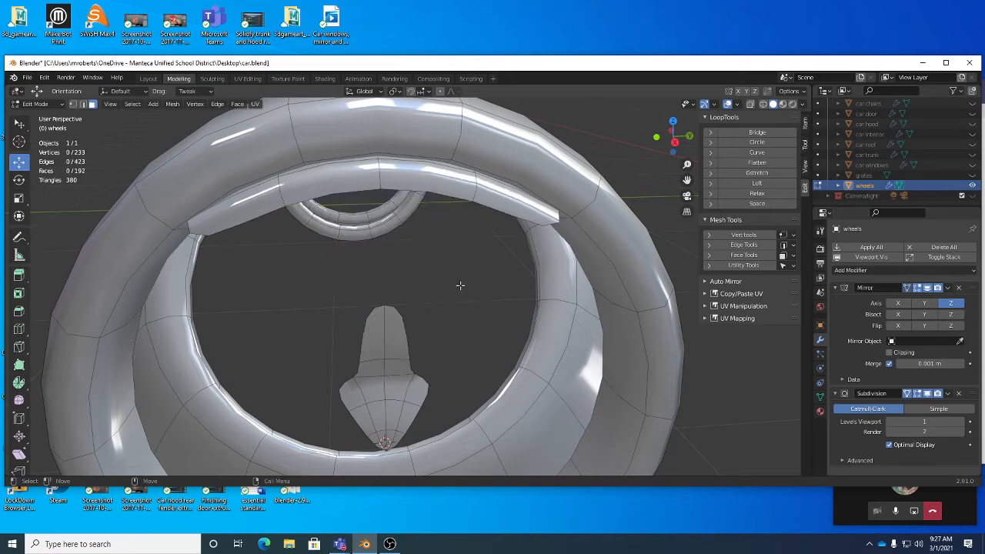
# Try to fork the spoke by bridging its two open upper edges to the outer edges on each side of the rim section.
pyautogui.press('2')
pyautogui.click(373, 308)
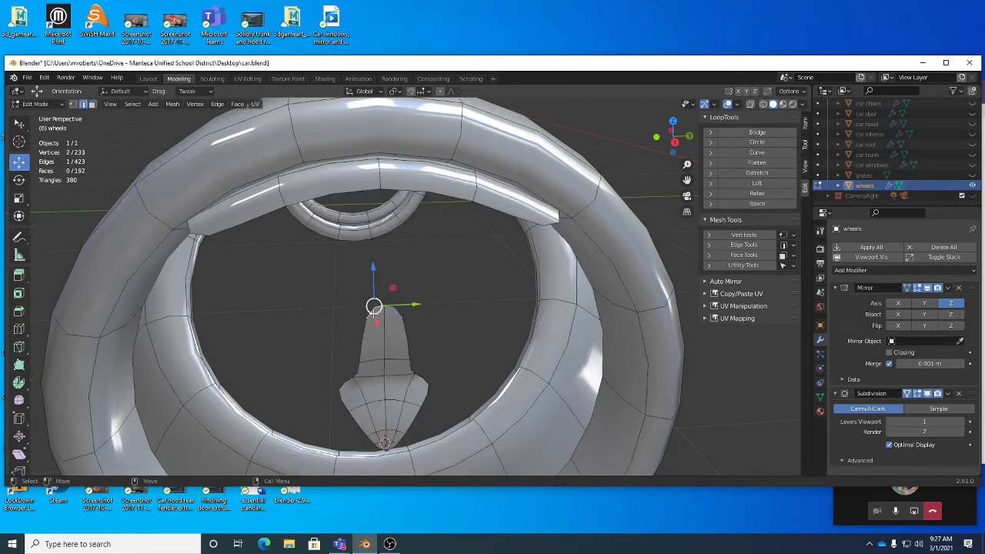
pyautogui.keyDown('shift'); pyautogui.click(245, 223); pyautogui.keyUp('shift')
pyautogui.rightClick(486, 294)
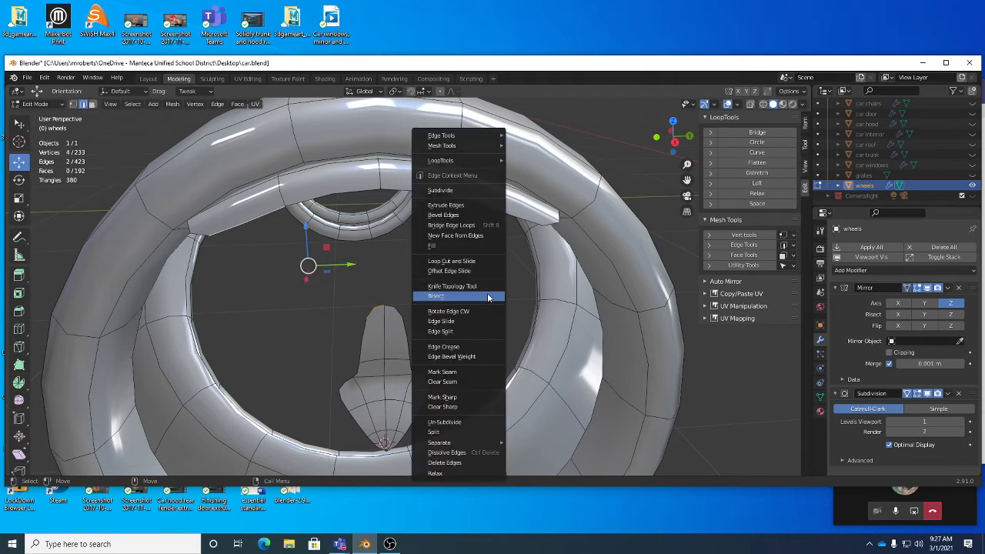
pyautogui.click(464, 229)
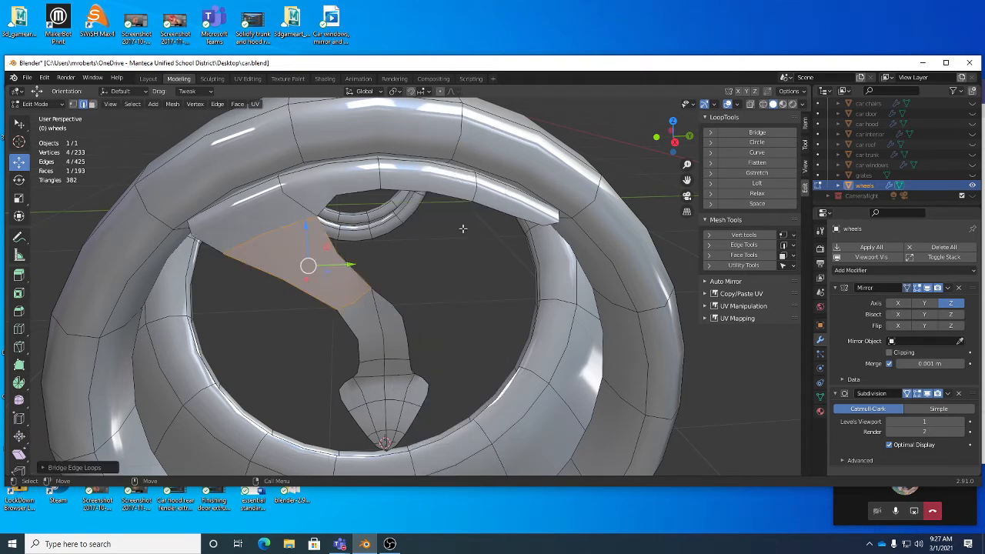
pyautogui.click(394, 304)
pyautogui.keyDown('shift'); pyautogui.click(511, 223); pyautogui.keyUp('shift')
pyautogui.rightClick(516, 302)
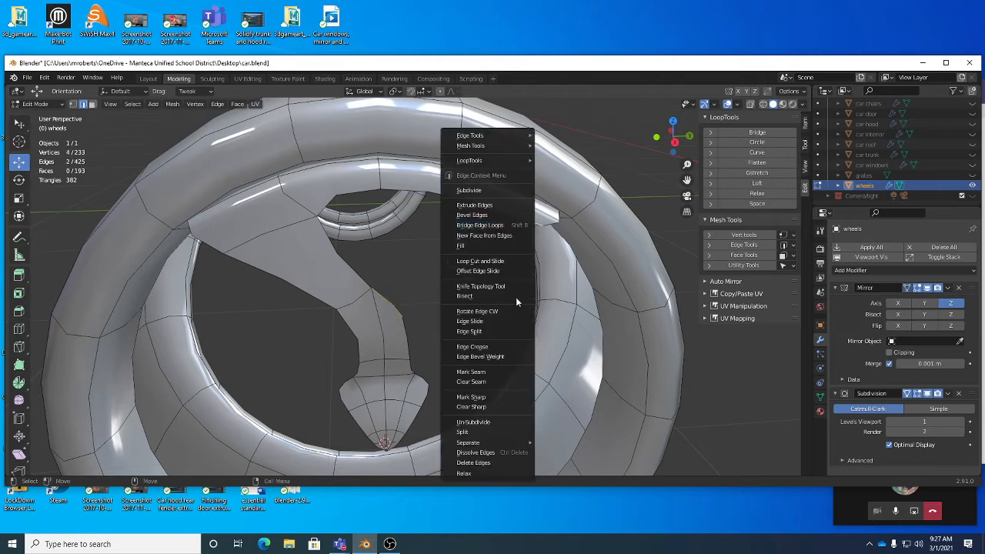
pyautogui.click(502, 225)
pyautogui.moveTo(546, 262); pyautogui.dragTo(511, 231, button='middle')
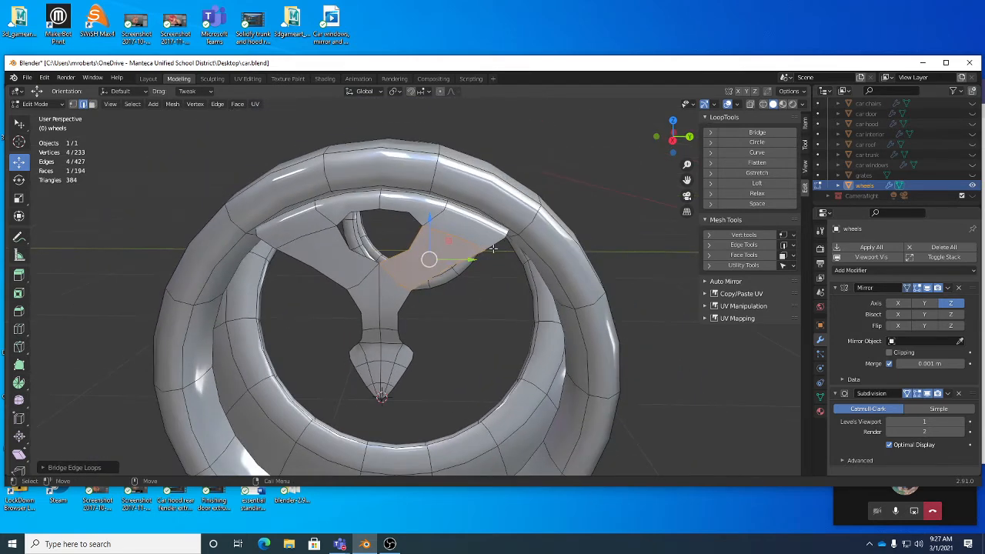
pyautogui.moveTo(299, 277); pyautogui.dragTo(431, 253, button='middle')
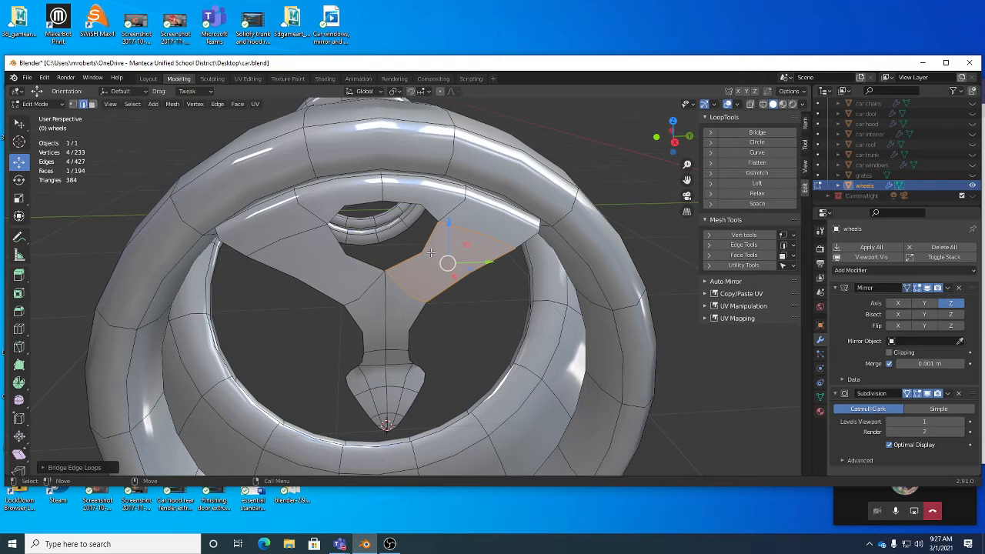
pyautogui.moveTo(431, 252); pyautogui.dragTo(443, 318, button='middle')
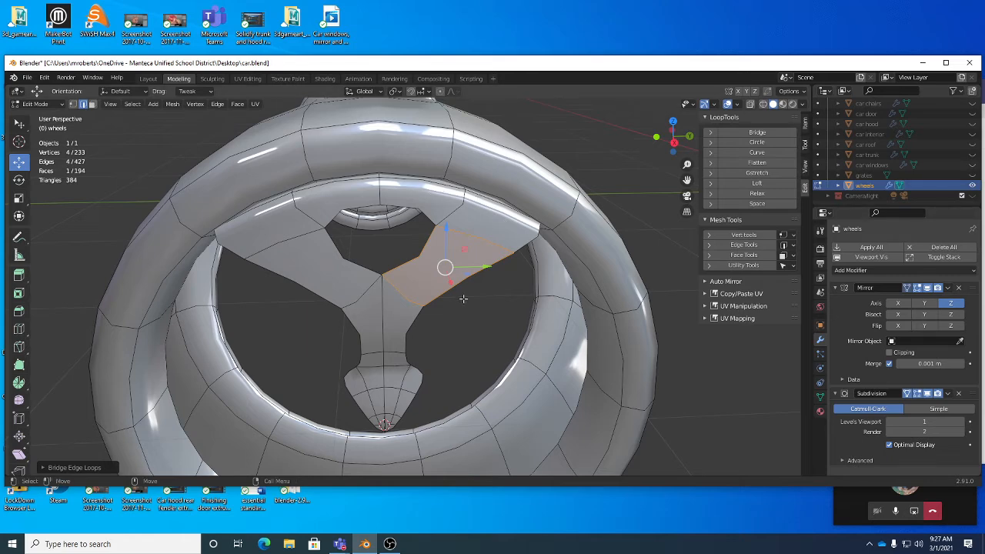
pyautogui.moveTo(466, 332); pyautogui.dragTo(453, 327, button='middle')
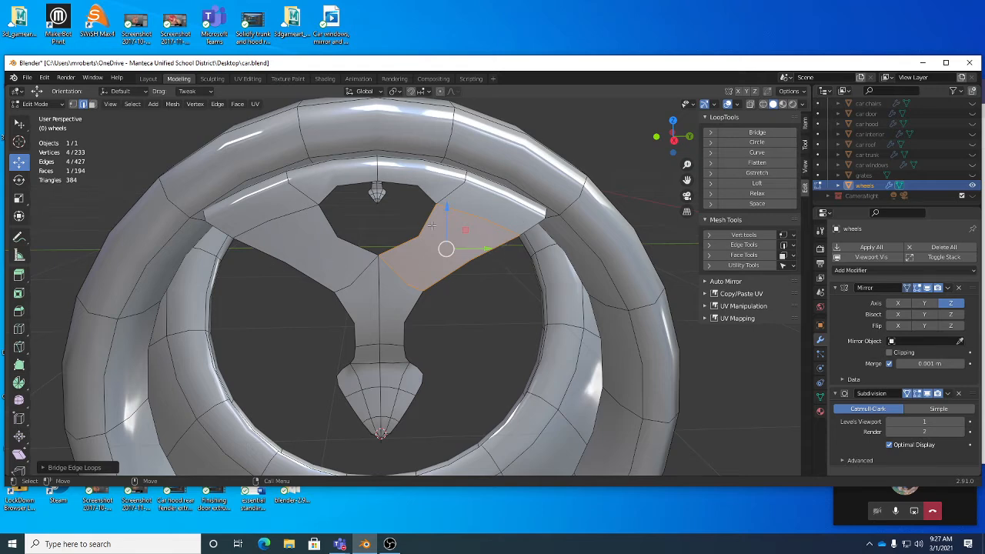
pyautogui.moveTo(490, 337); pyautogui.dragTo(456, 333, button='middle')
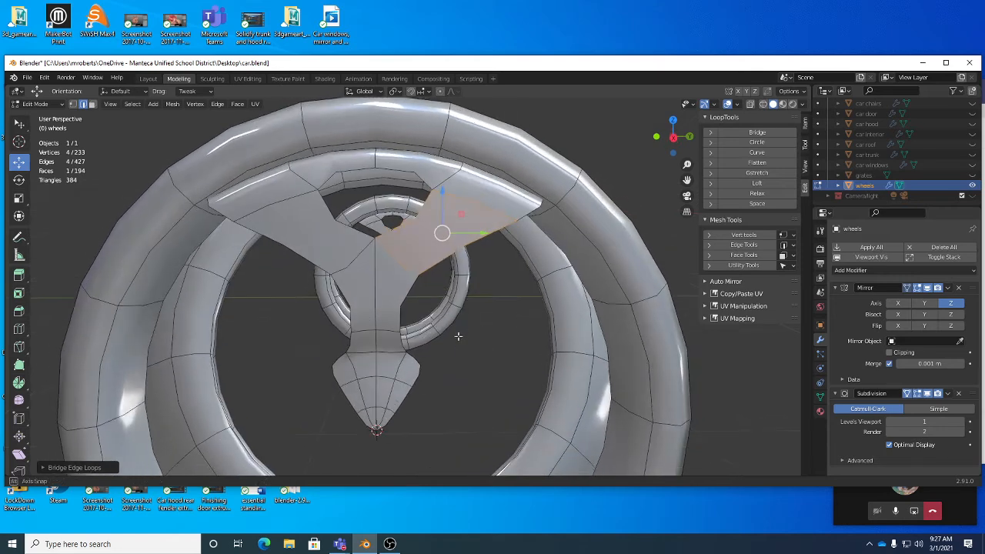
pyautogui.moveTo(352, 222); pyautogui.dragTo(339, 167, button='middle')
# Undo the two edge bridges and the face deletion to restore the single spoke.
pyautogui.hotkey('ctrl', 'z')
pyautogui.hotkey('ctrl', 'z')
pyautogui.hotkey('ctrl', 'z')
pyautogui.hotkey('ctrl', 'z')
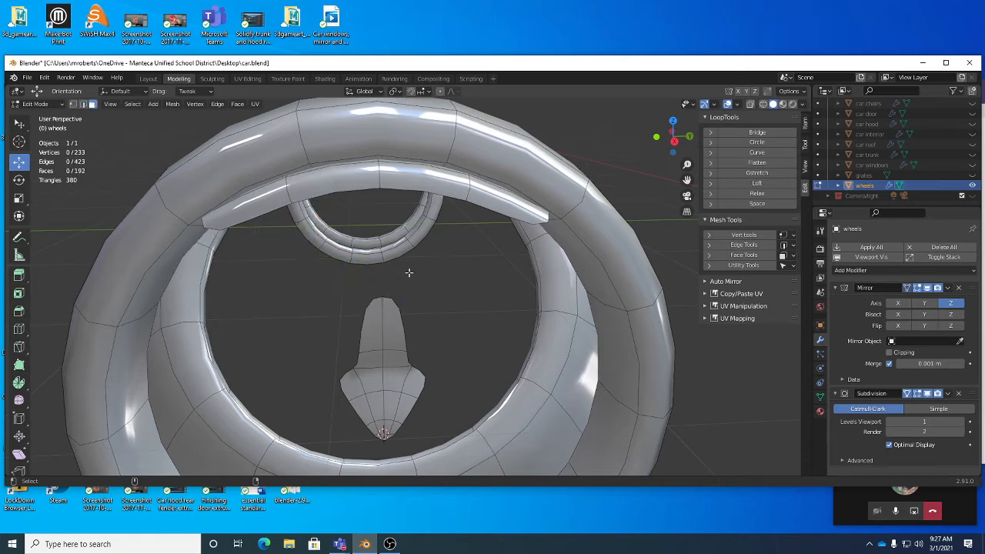
pyautogui.hotkey('ctrl', 'shift', 'z')
pyautogui.click(471, 301)
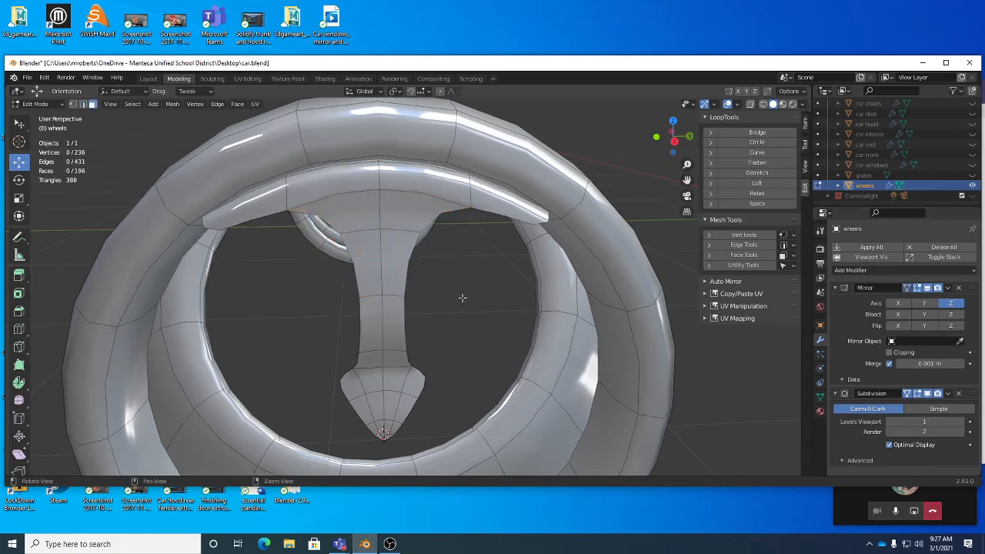
# Try to bend the spoke by rotating its middle edge loop and moving it sideways.
pyautogui.moveTo(461, 297)
pyautogui.mouseDown(button='middle')
pyautogui.moveTo(461, 285)
pyautogui.moveTo(476, 295)
pyautogui.moveTo(427, 279)
pyautogui.moveTo(457, 270)
pyautogui.moveTo(470, 284)
pyautogui.mouseUp(button='middle')
pyautogui.keyDown('alt'); pyautogui.moveTo(470, 283); pyautogui.dragTo(431, 280); pyautogui.keyUp('alt')
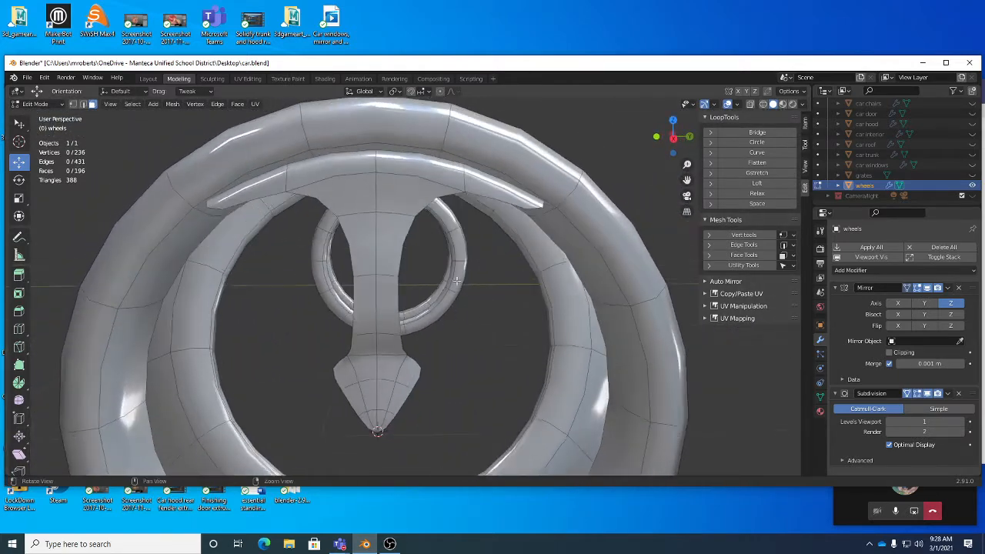
pyautogui.keyDown('alt'); pyautogui.moveTo(416, 273); pyautogui.dragTo(385, 256, button='right'); pyautogui.keyUp('alt')
pyautogui.keyDown('alt'); pyautogui.moveTo(382, 255); pyautogui.dragTo(382, 223, button='middle'); pyautogui.keyUp('alt')
pyautogui.moveTo(382, 223)
pyautogui.keyDown('alt'); pyautogui.mouseDown()
pyautogui.moveTo(359, 254)
pyautogui.moveTo(371, 237)
pyautogui.mouseUp(); pyautogui.keyUp('alt')
pyautogui.keyDown('alt'); pyautogui.moveTo(431, 225); pyautogui.dragTo(359, 207); pyautogui.keyUp('alt')
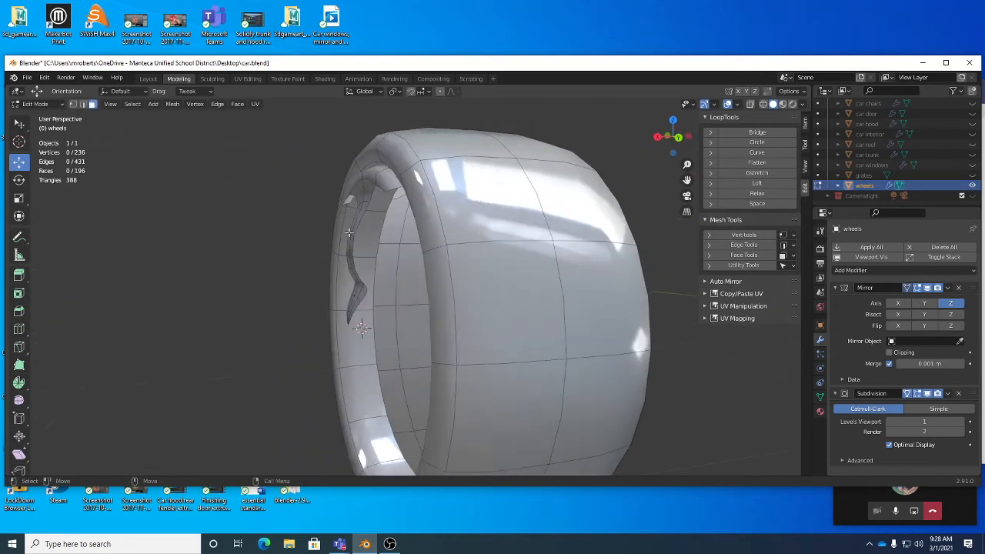
pyautogui.moveTo(348, 232); pyautogui.dragTo(391, 226, button='middle')
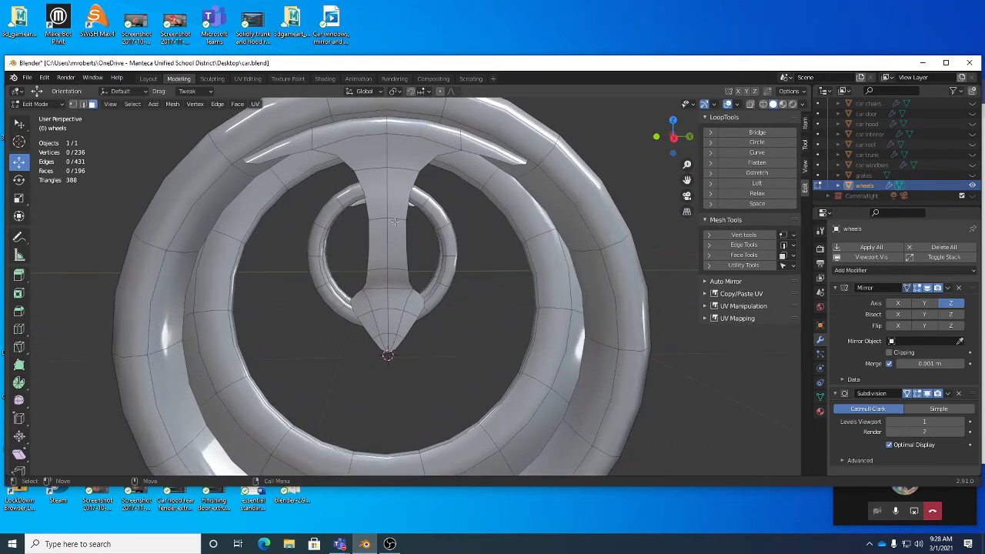
pyautogui.keyDown('alt'); pyautogui.click(394, 221); pyautogui.keyUp('alt')
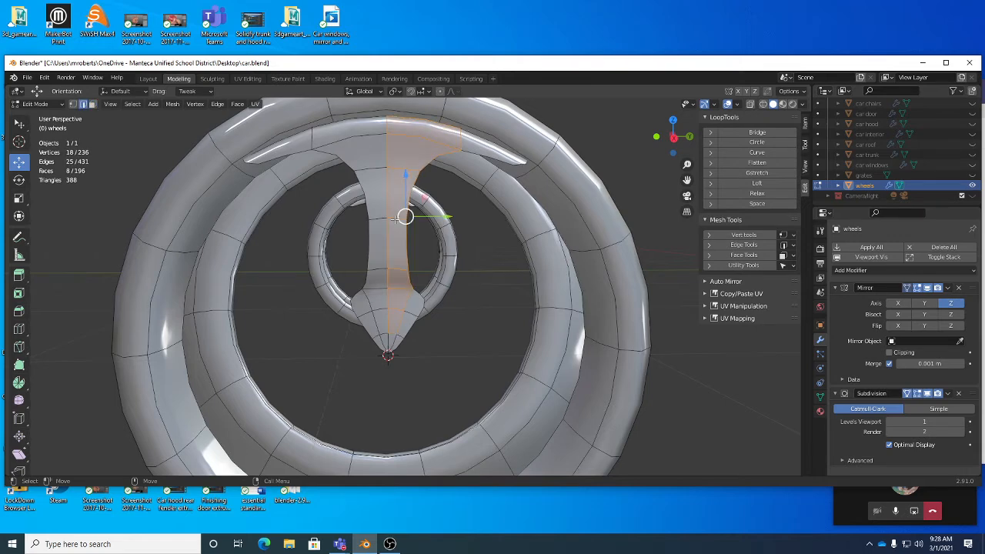
pyautogui.doubleClick(394, 220)
pyautogui.press('e')
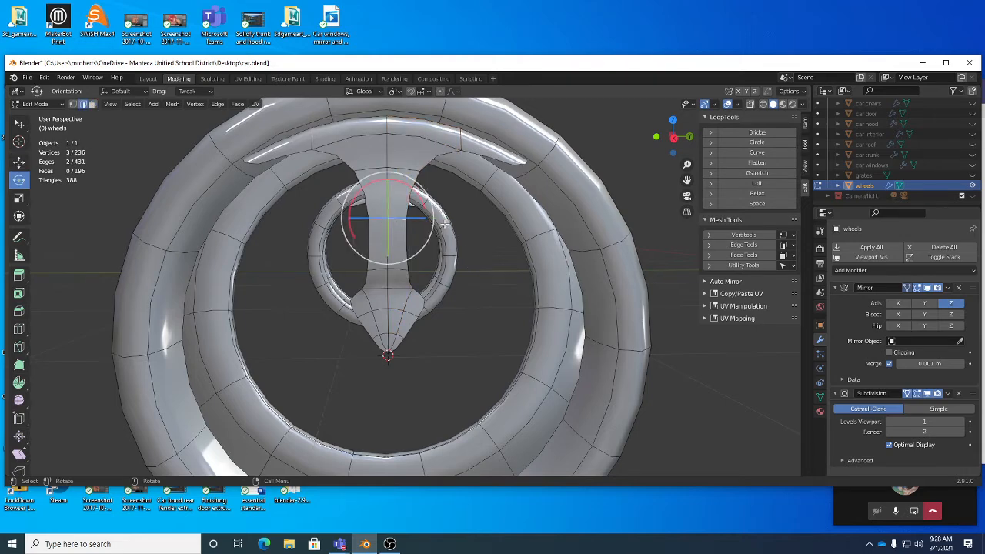
pyautogui.moveTo(420, 198); pyautogui.dragTo(400, 164)
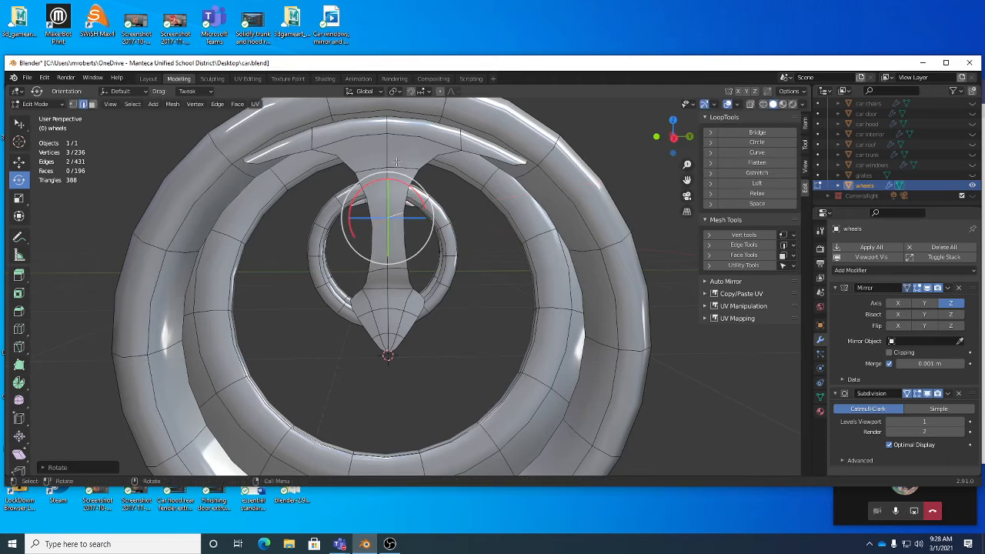
pyautogui.press('w')
pyautogui.moveTo(433, 219); pyautogui.dragTo(441, 255)
# Try adding an edge loop between the spoke's middle and the hub, and shift it toward the opposite side.
pyautogui.hotkey('alt', 'c')
pyautogui.click(391, 246)
pyautogui.press('w')
pyautogui.moveTo(441, 255); pyautogui.dragTo(432, 238, button='middle')
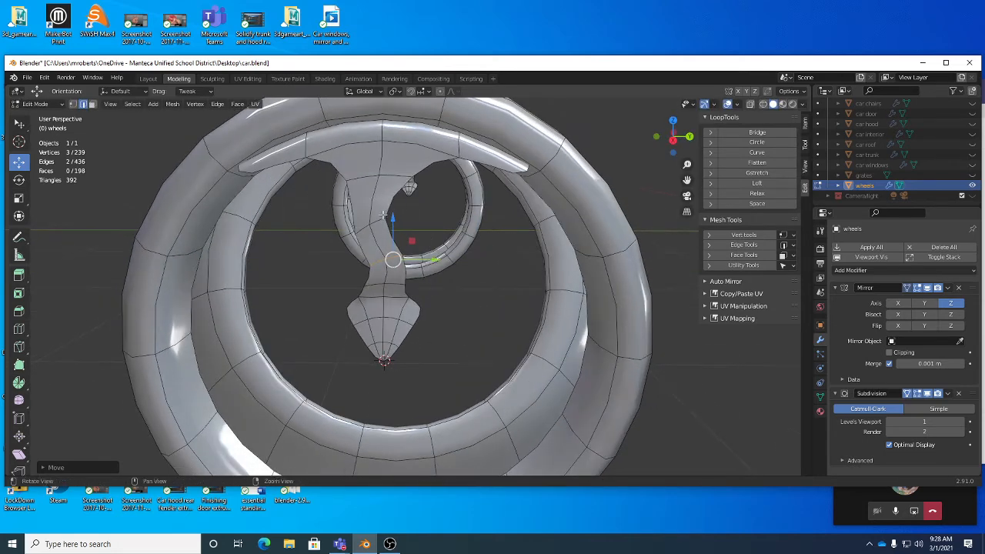
pyautogui.moveTo(380, 201); pyautogui.dragTo(408, 188, button='middle')
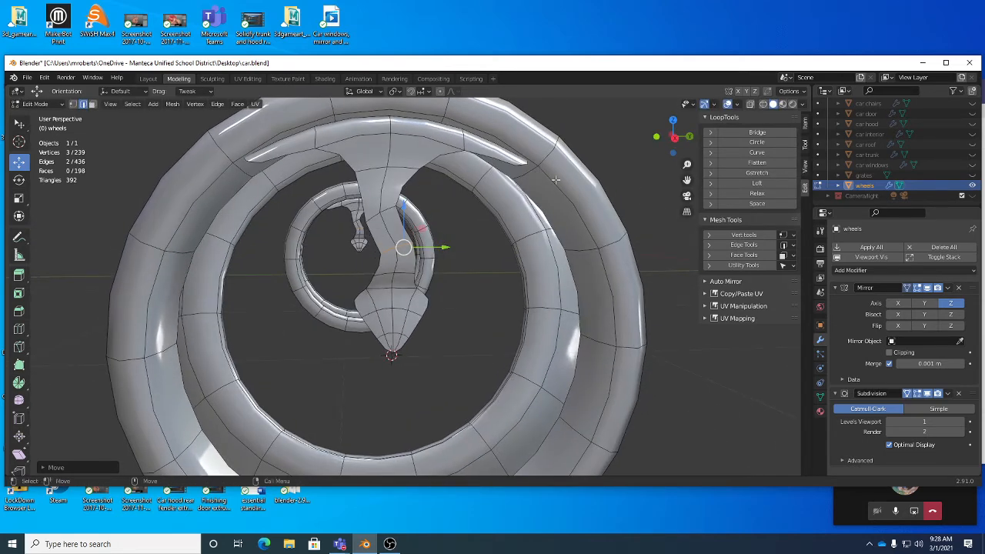
pyautogui.moveTo(528, 358); pyautogui.dragTo(444, 308, button='middle')
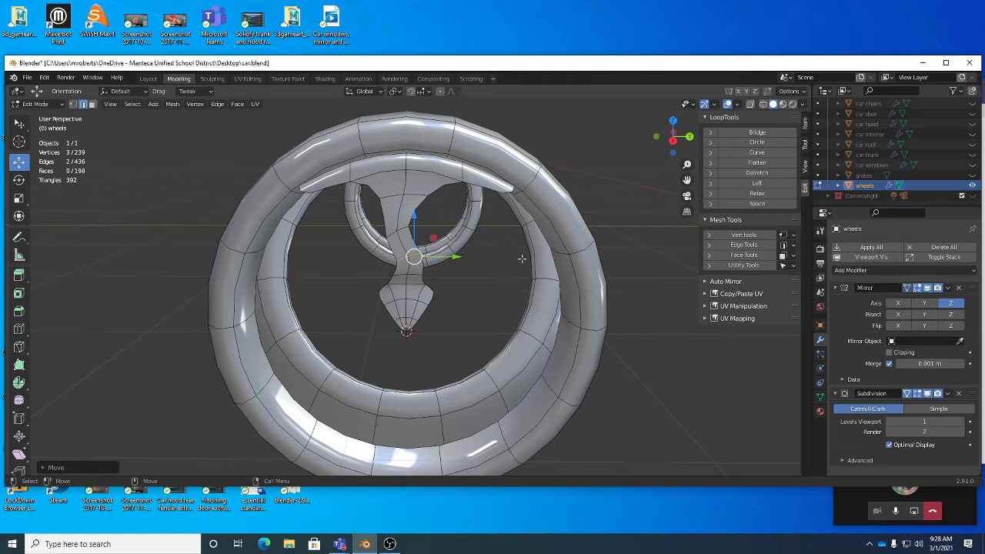
pyautogui.moveTo(479, 273); pyautogui.dragTo(500, 301, button='middle')
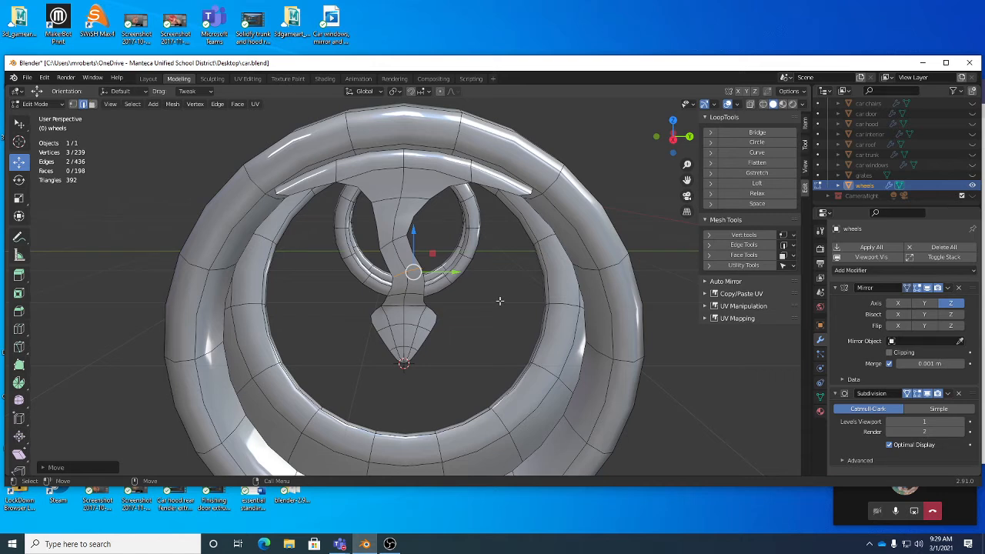
pyautogui.moveTo(475, 303); pyautogui.dragTo(298, 334, button='middle')
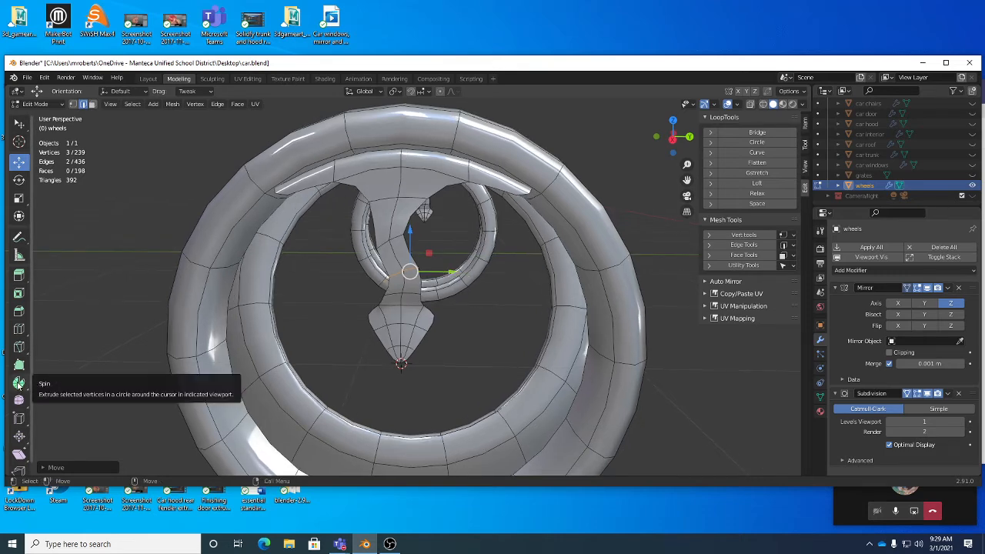
pyautogui.click(218, 104)
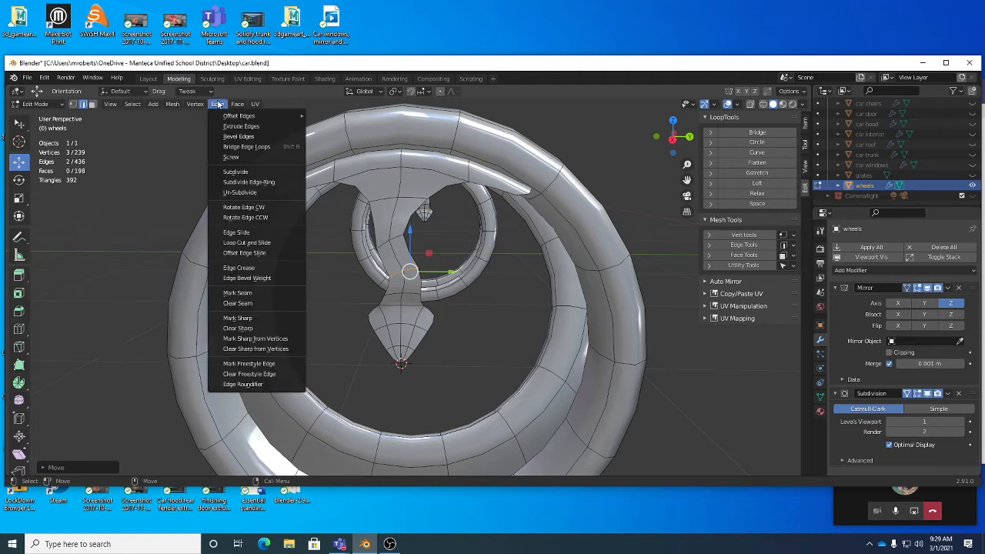
pyautogui.click(247, 218)
pyautogui.moveTo(490, 292); pyautogui.dragTo(405, 248, button='middle')
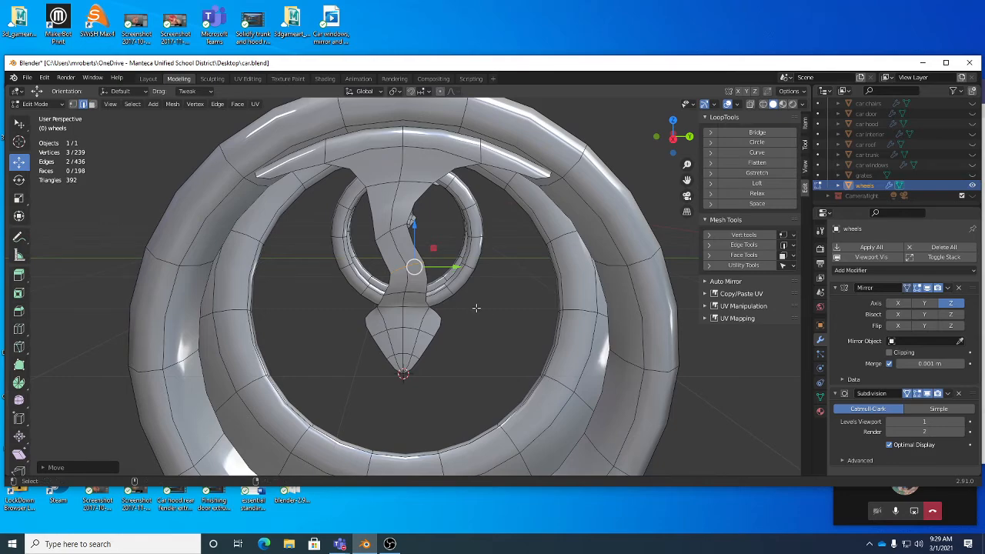
# Undo the added edge loop and the sideways bending of the spoke.
pyautogui.hotkey('ctrl', 'z')
pyautogui.hotkey('ctrl', 'z')
pyautogui.hotkey('ctrl', 'z')
pyautogui.hotkey('ctrl', 'z')
# Add edge loops across the spoke just below the rim section and just above the pointed hub section.
pyautogui.moveTo(451, 308); pyautogui.dragTo(486, 336, button='middle')
pyautogui.hotkey('ctrl', 'r')
pyautogui.moveTo(446, 216); pyautogui.dragTo(447, 179)
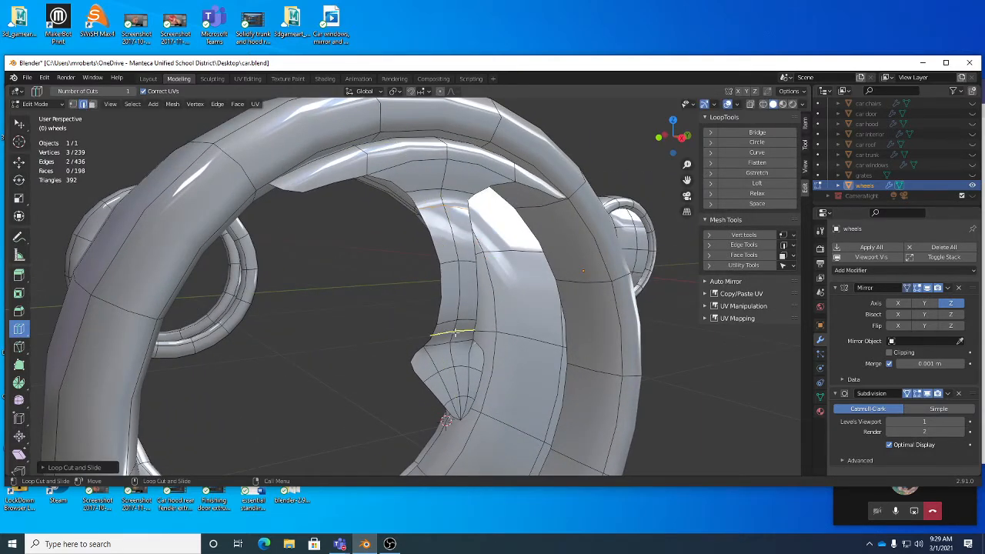
pyautogui.moveTo(454, 334); pyautogui.dragTo(454, 321)
pyautogui.moveTo(454, 322); pyautogui.dragTo(419, 248, button='middle')
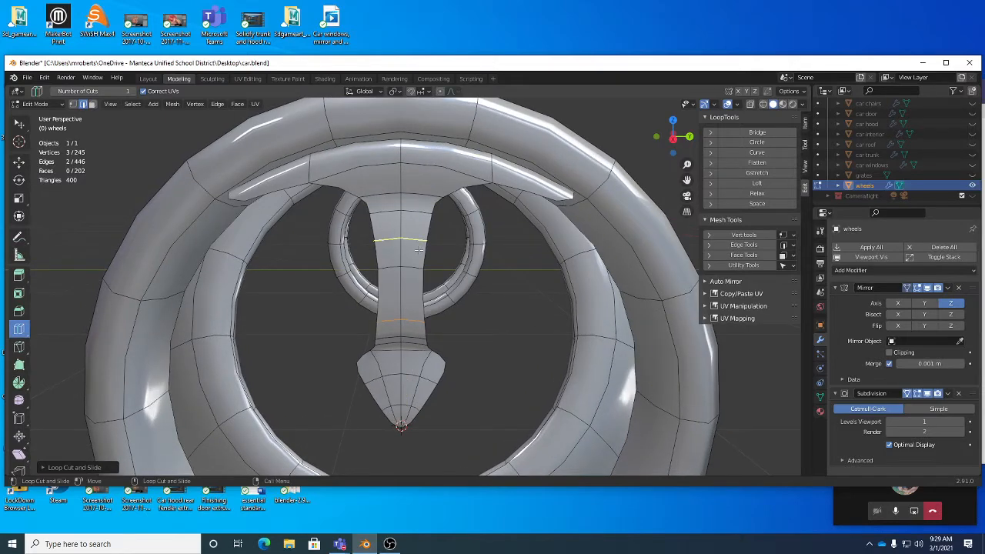
# Scale the new edge loop just below the rim section wider to flare the top of the spoke.
pyautogui.press('w')
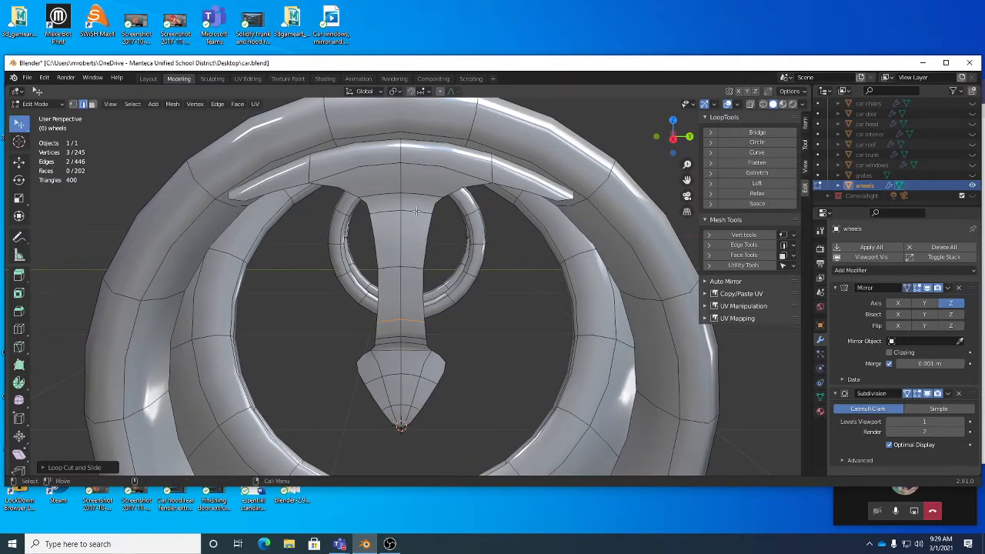
pyautogui.click(396, 210)
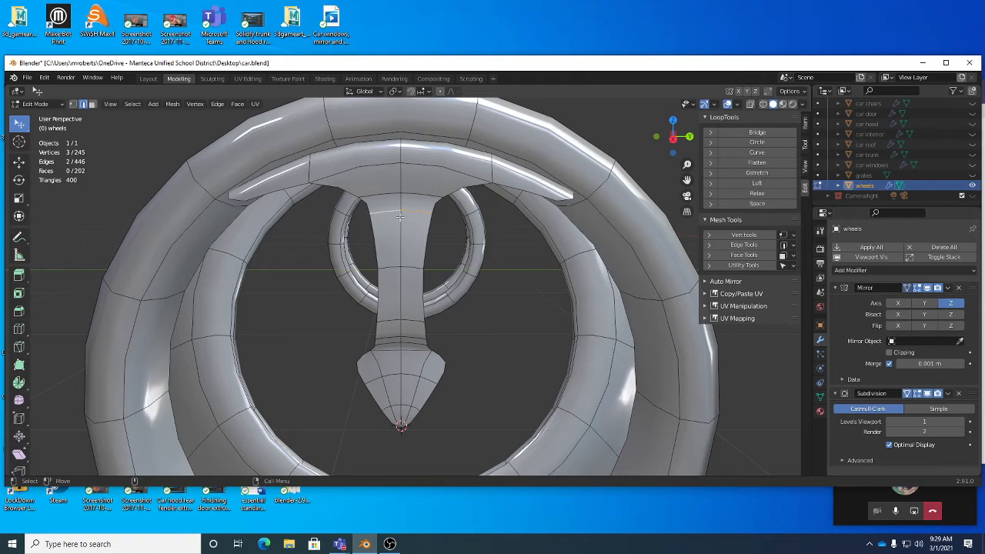
pyautogui.hotkey('shift', 'space')
pyautogui.press('s')
pyautogui.moveTo(442, 203); pyautogui.dragTo(476, 209)
pyautogui.moveTo(476, 208); pyautogui.dragTo(524, 186, button='middle')
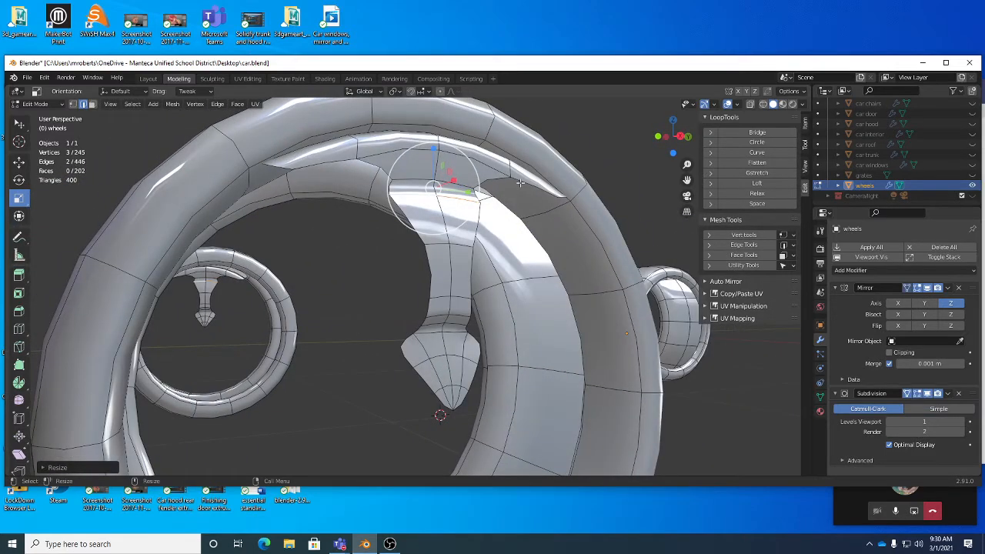
# Select the open edges along both sides of the spoke and extrude them slightly inward.
pyautogui.keyDown('alt'); pyautogui.click(346, 160); pyautogui.keyUp('alt')
pyautogui.moveTo(347, 164); pyautogui.dragTo(434, 170, button='middle')
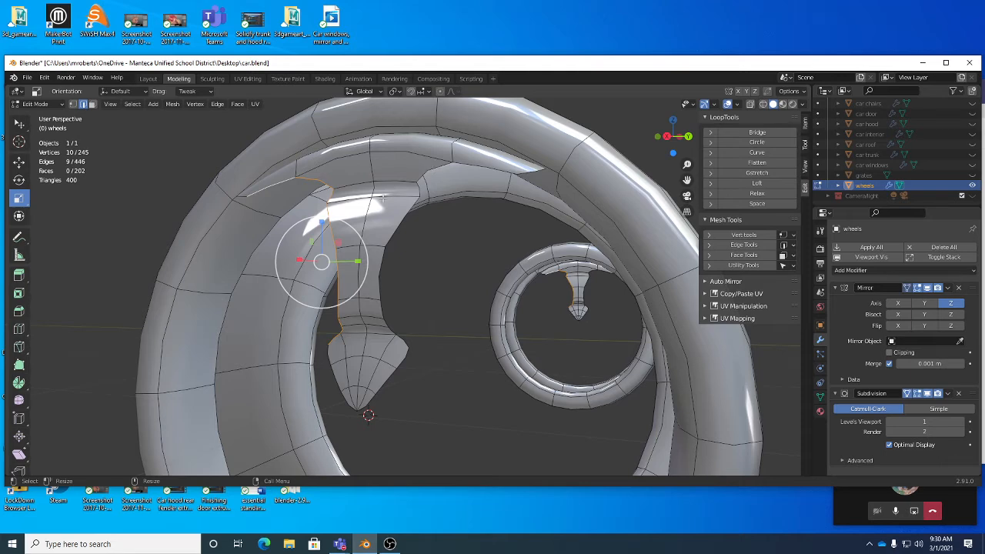
pyautogui.moveTo(382, 198); pyautogui.dragTo(360, 184, button='middle')
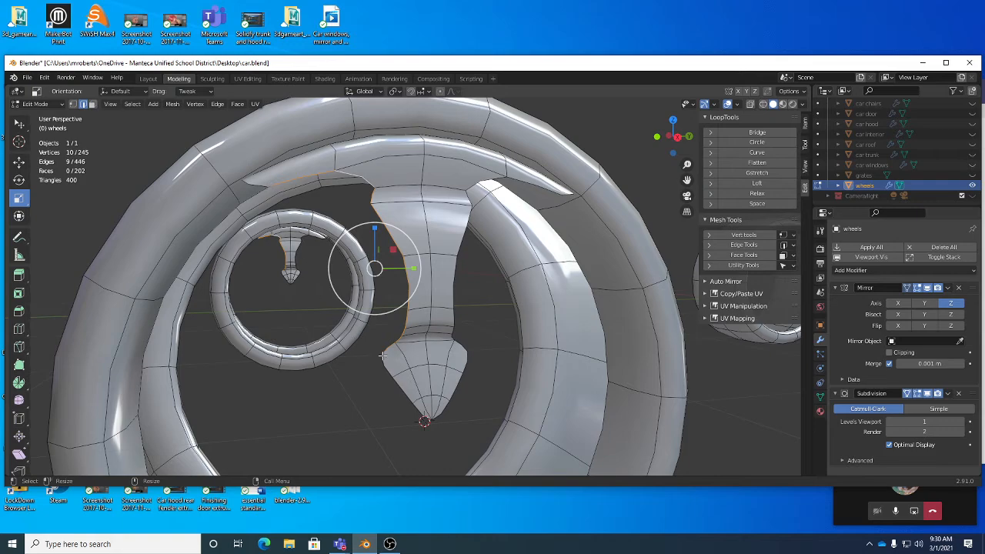
pyautogui.moveTo(383, 356); pyautogui.dragTo(427, 297, button='middle')
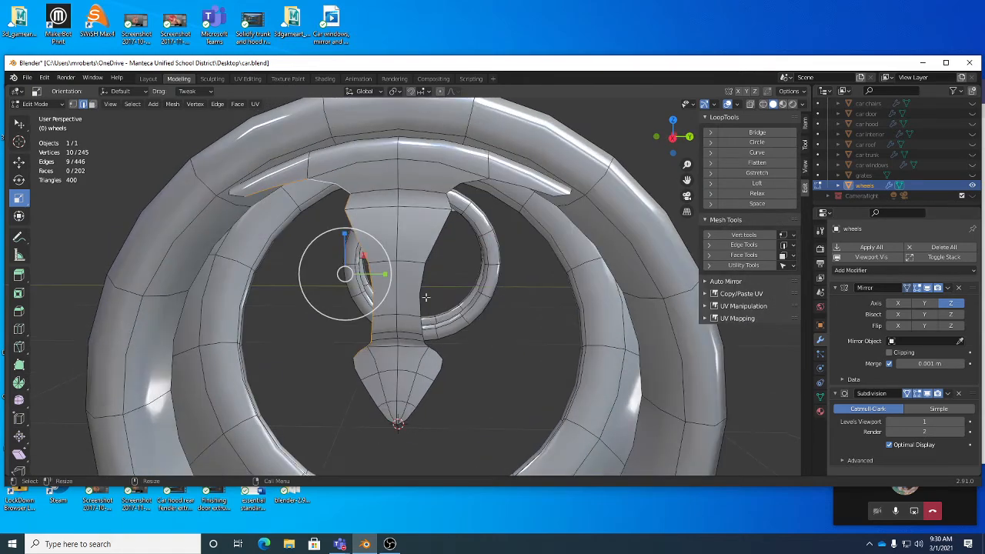
pyautogui.keyDown('alt'); pyautogui.keyDown('shift'); pyautogui.click(437, 239); pyautogui.keyUp('shift'); pyautogui.keyUp('alt')
pyautogui.moveTo(437, 239); pyautogui.dragTo(518, 254, button='middle')
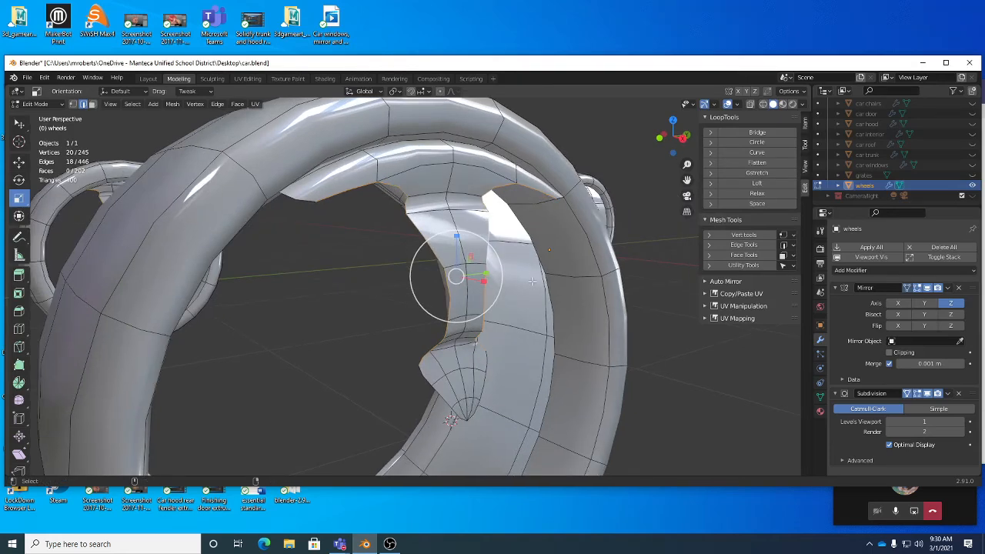
pyautogui.press('e')
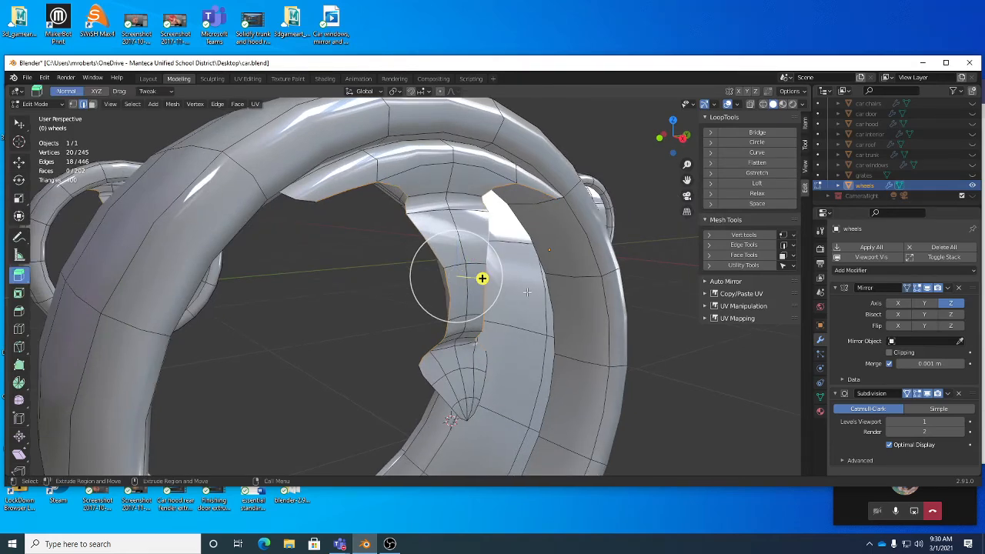
pyautogui.moveTo(482, 278); pyautogui.dragTo(523, 270, button='middle')
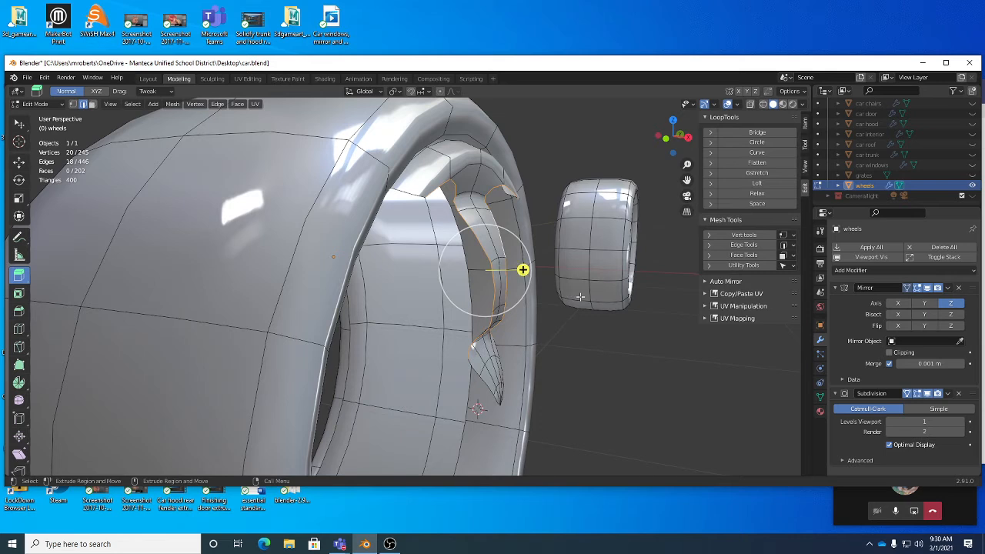
pyautogui.moveTo(522, 269); pyautogui.dragTo(518, 271)
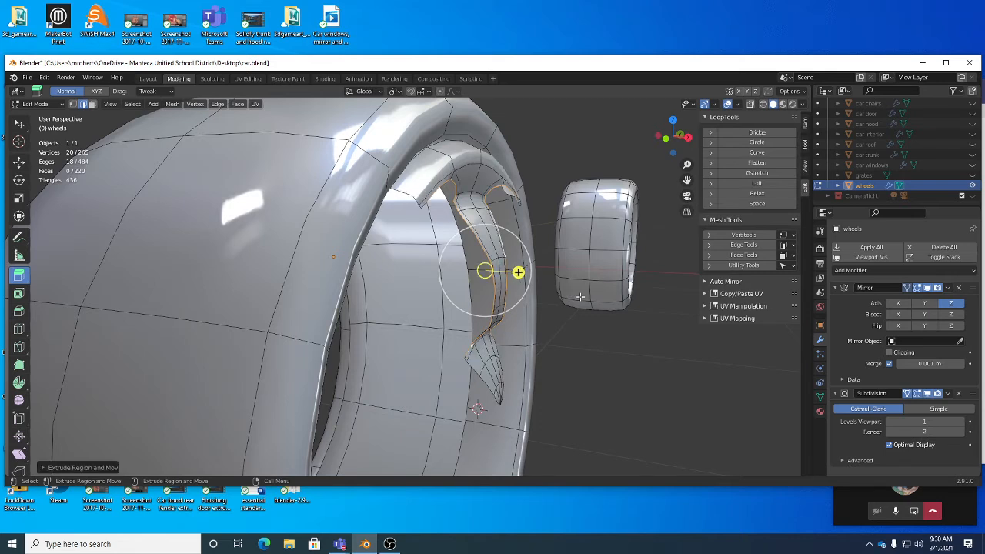
# Move the extruded side edges along the X axis deeper into the wheel to give the spoke thickness.
pyautogui.hotkey('shift', 'space')
pyautogui.press('g')
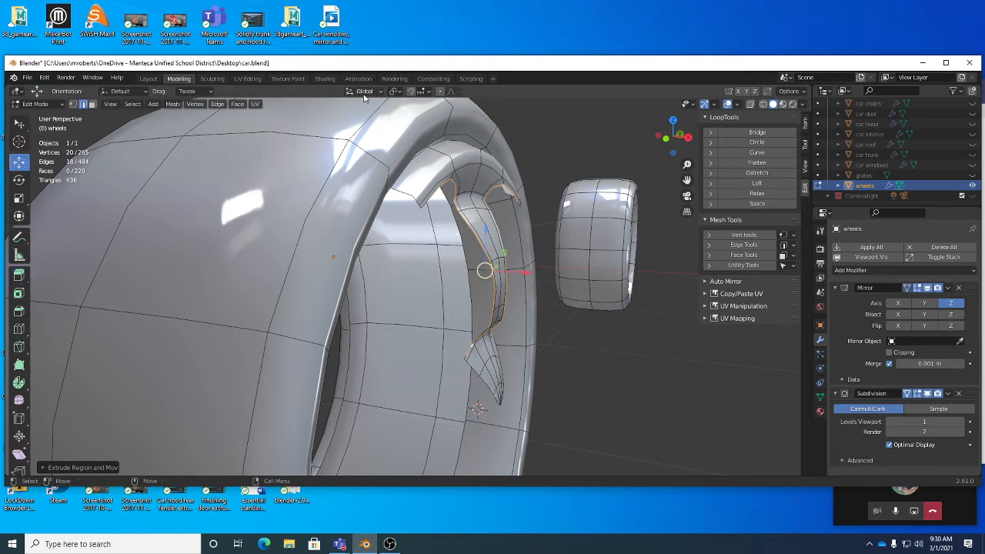
pyautogui.moveTo(525, 269); pyautogui.dragTo(501, 271)
pyautogui.moveTo(565, 271); pyautogui.dragTo(343, 271, button='middle')
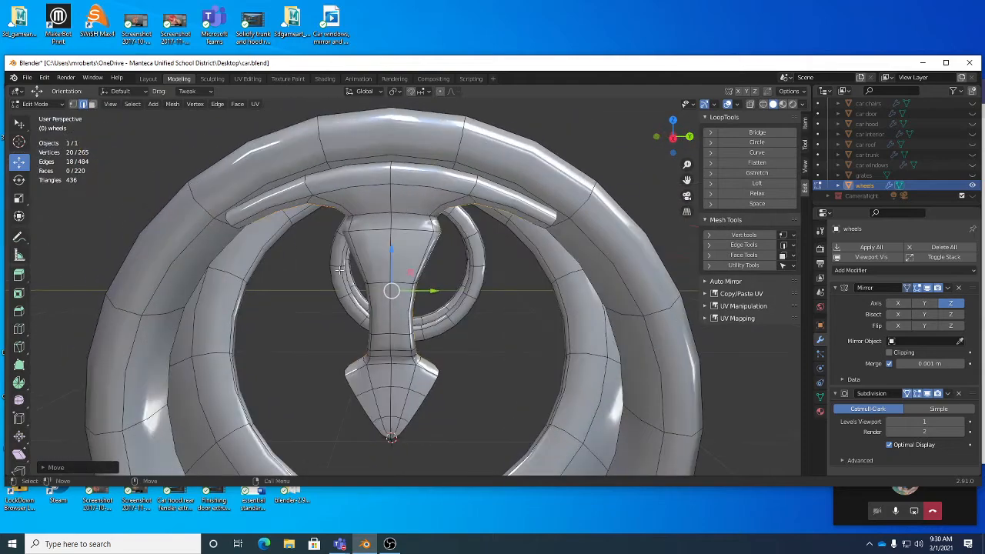
pyautogui.moveTo(403, 246); pyautogui.dragTo(475, 167, button='middle')
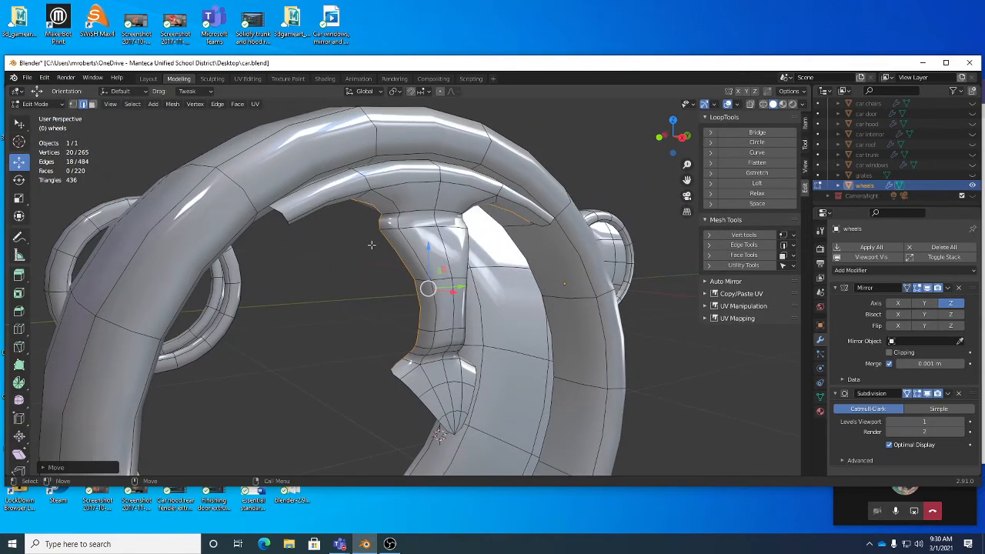
pyautogui.moveTo(406, 259); pyautogui.dragTo(384, 259, button='middle')
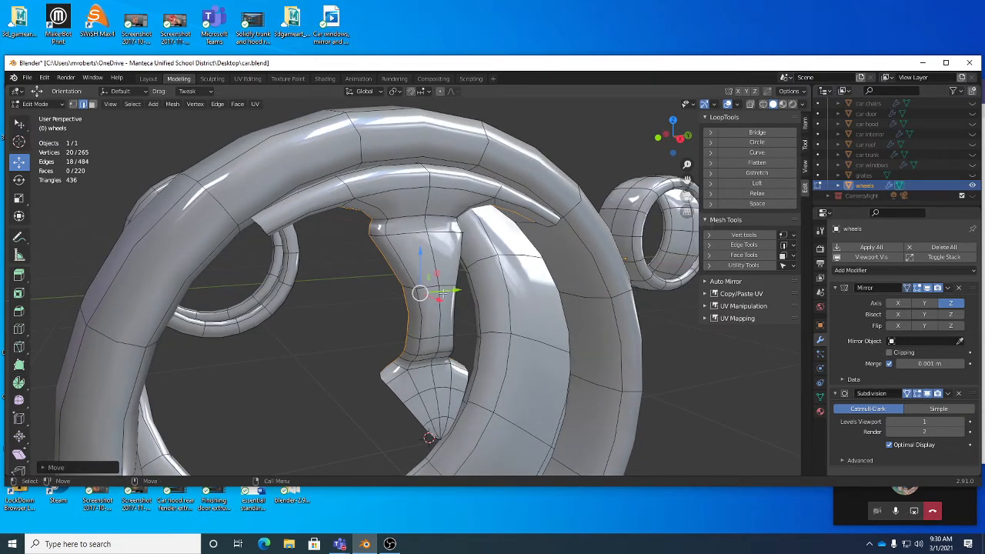
pyautogui.moveTo(437, 299); pyautogui.dragTo(412, 278, button='middle')
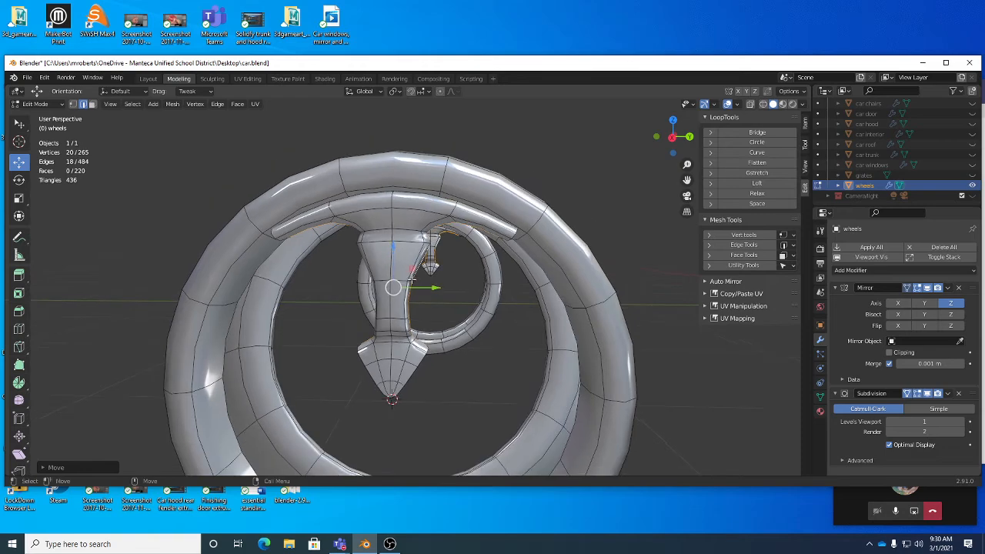
# Save the car file and inspect the thickened spoke from several angles.
pyautogui.hotkey('ctrl', 's')
pyautogui.keyDown('alt'); pyautogui.moveTo(416, 277); pyautogui.dragTo(420, 294); pyautogui.keyUp('alt')
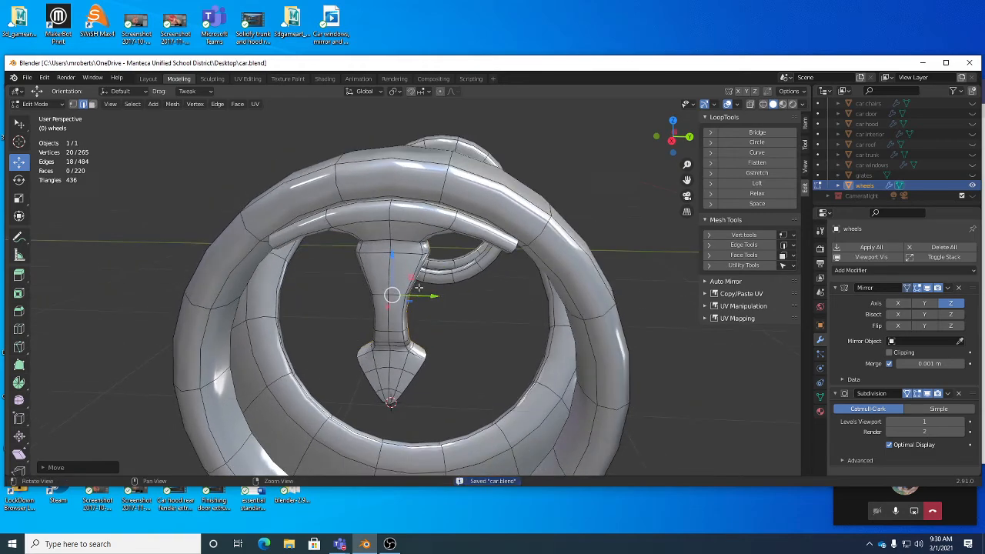
pyautogui.keyDown('alt'); pyautogui.moveTo(420, 294); pyautogui.dragTo(422, 275, button='middle'); pyautogui.keyUp('alt')
pyautogui.keyDown('alt'); pyautogui.moveTo(422, 275); pyautogui.dragTo(427, 259); pyautogui.keyUp('alt')
pyautogui.keyDown('alt'); pyautogui.moveTo(427, 258); pyautogui.dragTo(445, 225, button='right'); pyautogui.keyUp('alt')
pyautogui.keyDown('alt'); pyautogui.moveTo(444, 225); pyautogui.dragTo(431, 234); pyautogui.keyUp('alt')
pyautogui.keyDown('alt'); pyautogui.moveTo(430, 234); pyautogui.dragTo(431, 229, button='right'); pyautogui.keyUp('alt')
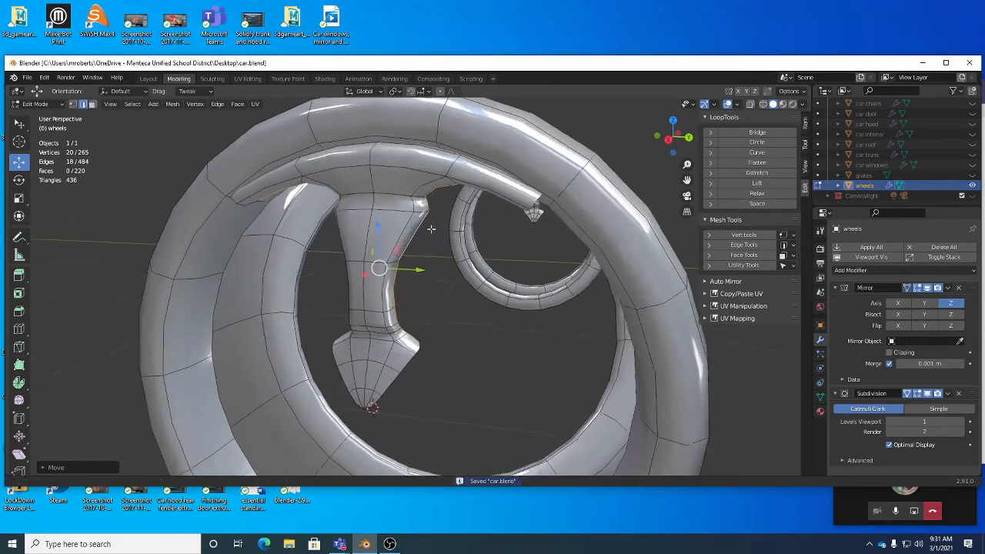
pyautogui.keyDown('alt'); pyautogui.moveTo(431, 228); pyautogui.dragTo(451, 222); pyautogui.keyUp('alt')
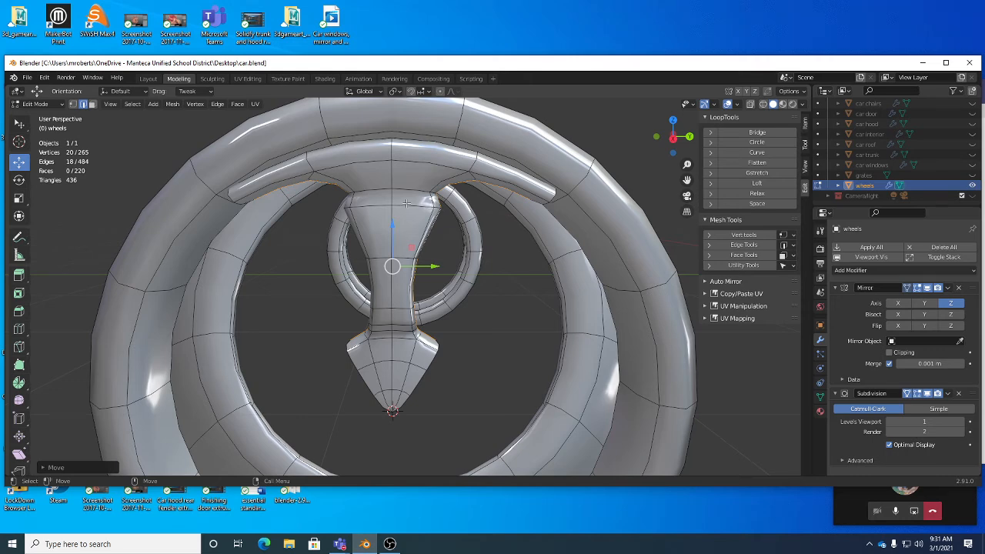
# Clear the selection and select all linked faces of the spoke, facing the wheel from the front.
pyautogui.hotkey('alt', 'a')
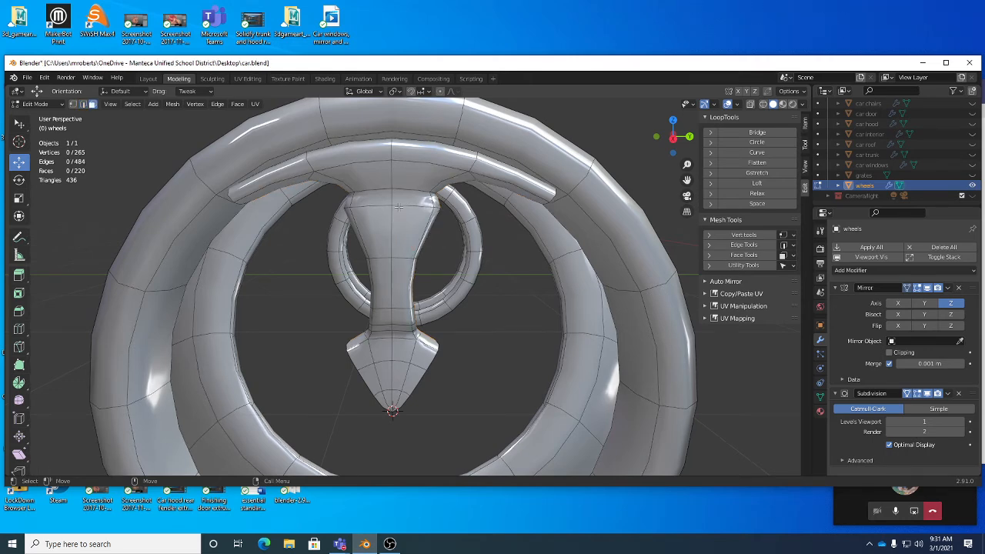
pyautogui.click(416, 178)
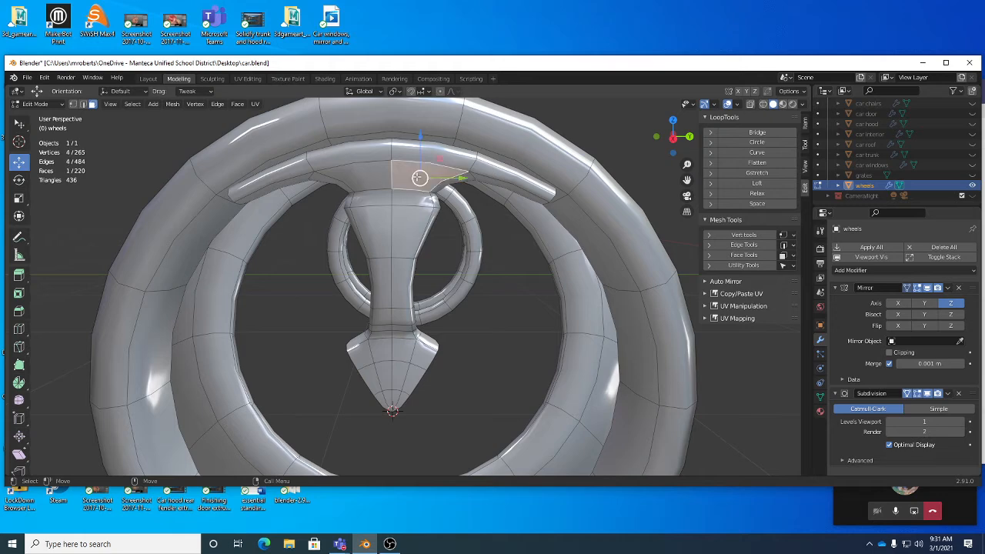
pyautogui.hotkey('ctrl', 'l')
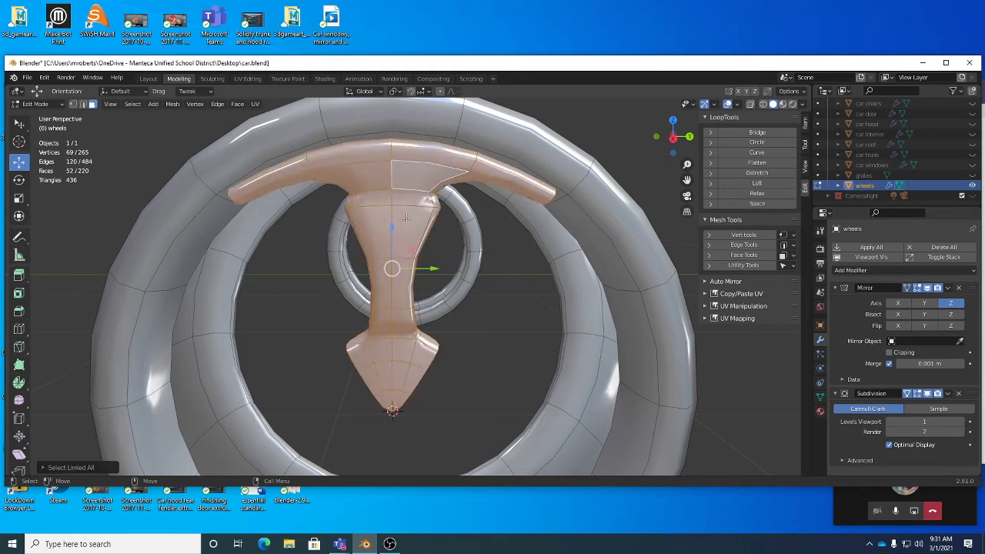
pyautogui.click(132, 104)
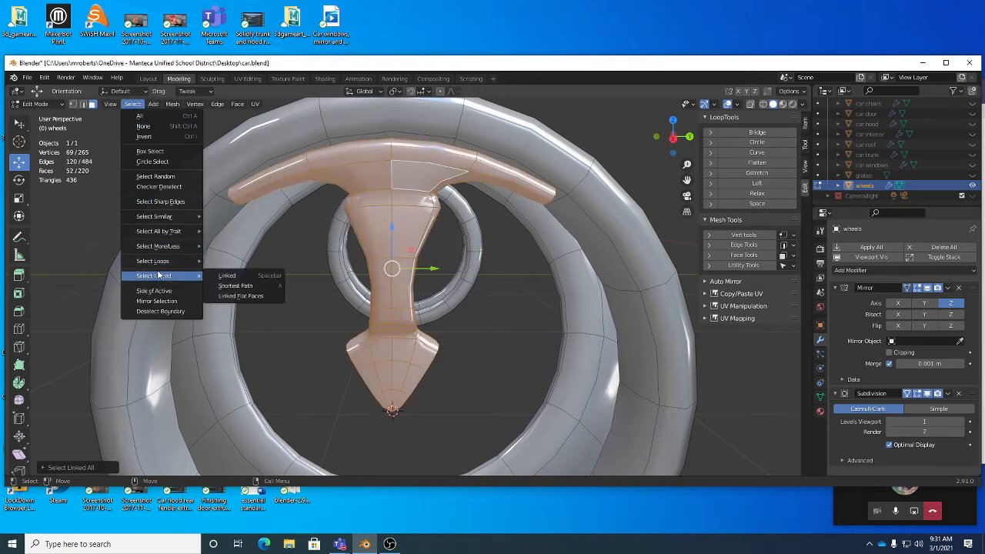
pyautogui.scroll(-2, 499, 343)
pyautogui.moveTo(499, 343); pyautogui.dragTo(493, 254, button='middle')
pyautogui.moveTo(408, 292); pyautogui.dragTo(439, 291, button='middle')
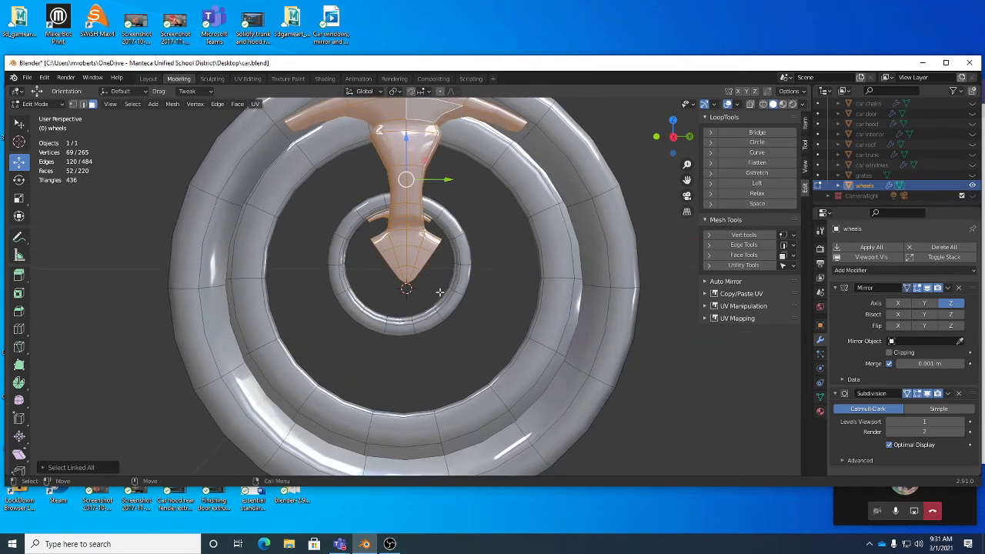
# Spin duplicates of the spoke about the Z axis through about 227° in 12 steps, centered on the 3D cursor.
pyautogui.click(19, 385)
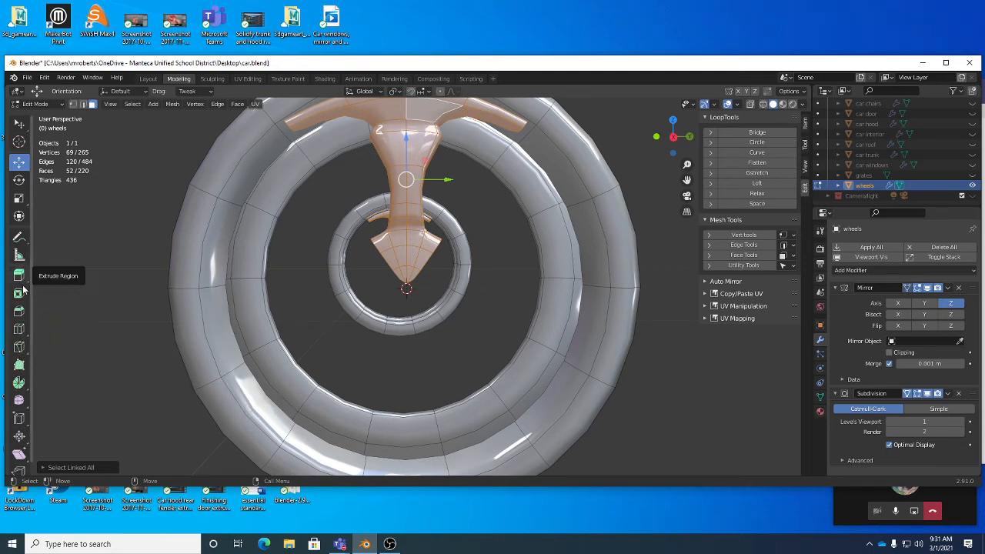
pyautogui.click(20, 384)
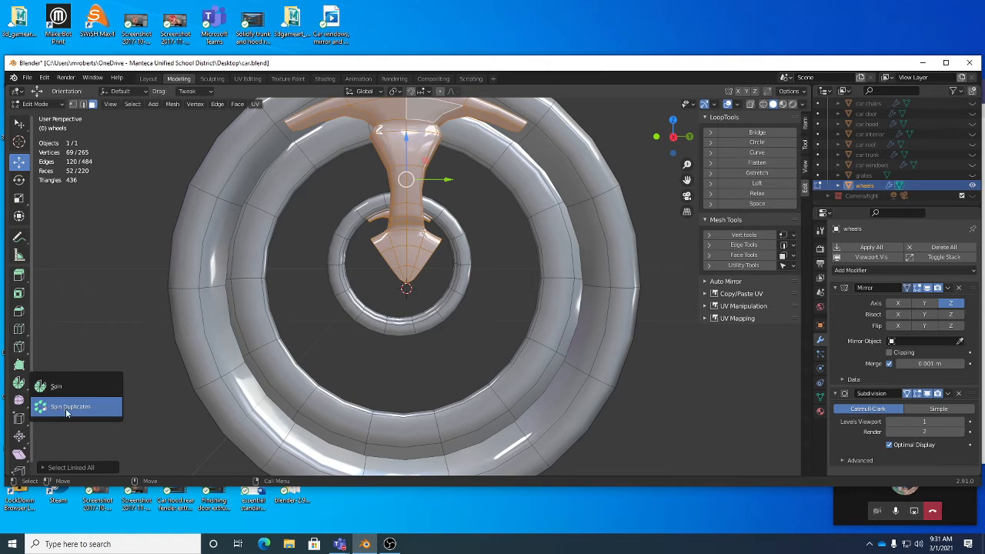
pyautogui.click(66, 413)
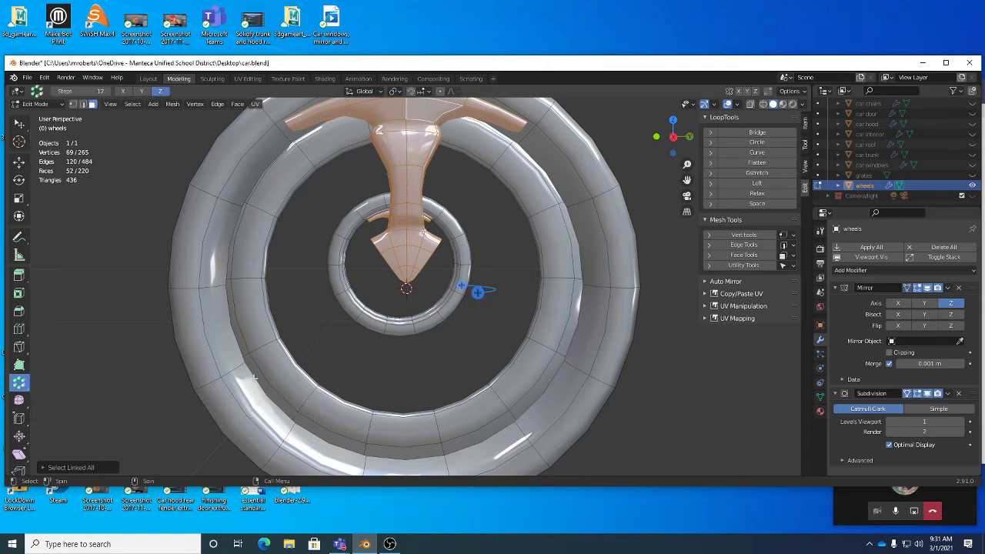
pyautogui.moveTo(341, 342); pyautogui.dragTo(481, 341, button='middle')
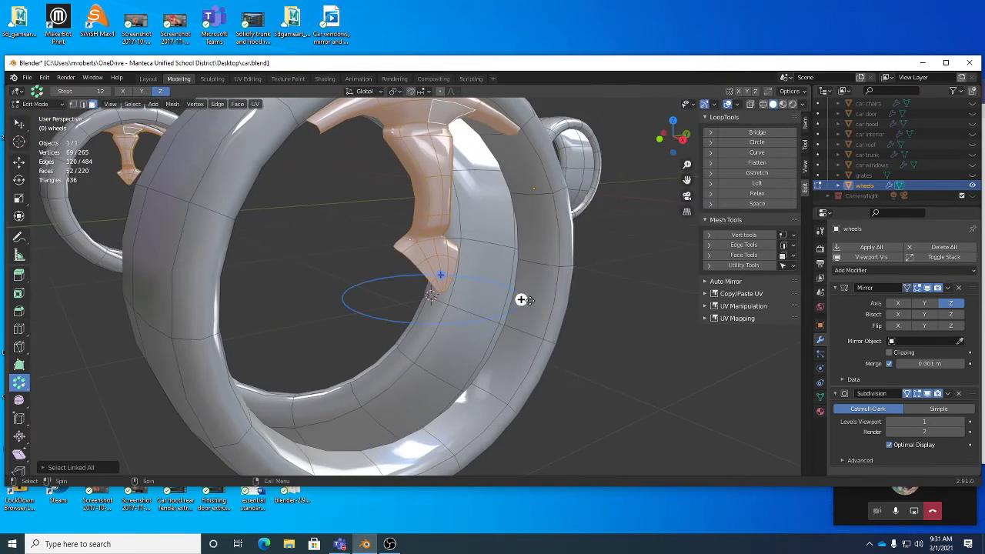
pyautogui.moveTo(521, 299); pyautogui.dragTo(369, 292)
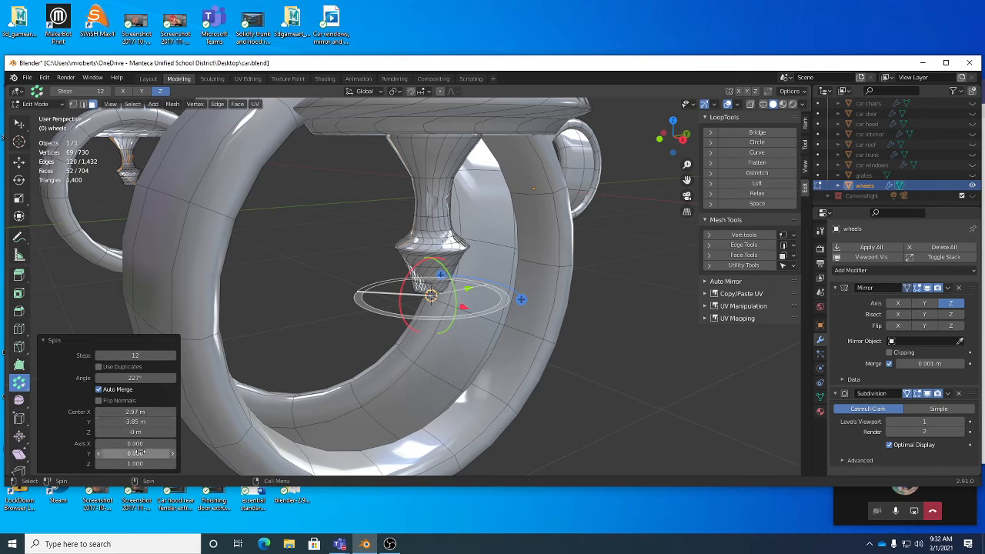
# Try tilting the spin axis with different Y values and reset Axis Y to 0.
pyautogui.moveTo(135, 453); pyautogui.dragTo(174, 453)
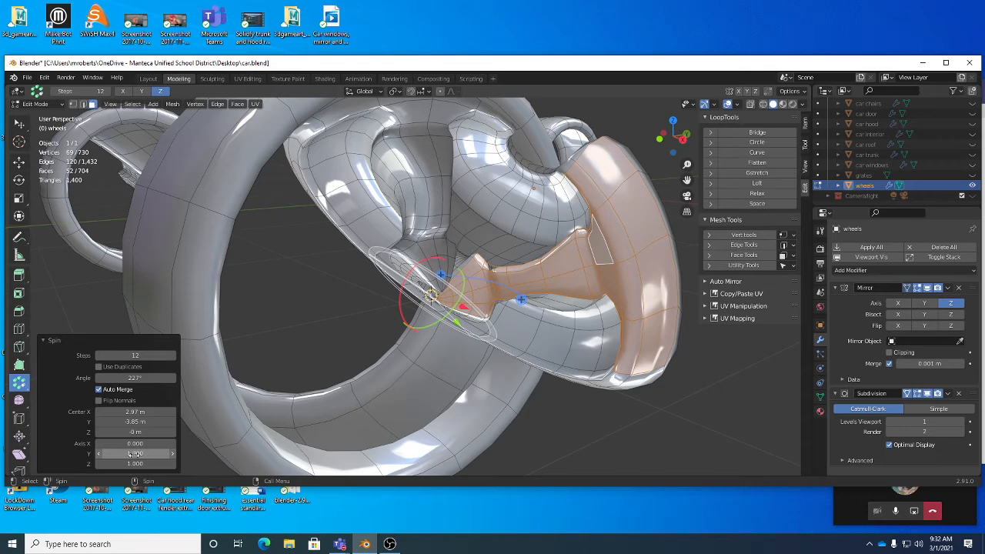
pyautogui.moveTo(121, 453); pyautogui.dragTo(88, 453)
pyautogui.click(136, 454)
pyautogui.write('0')
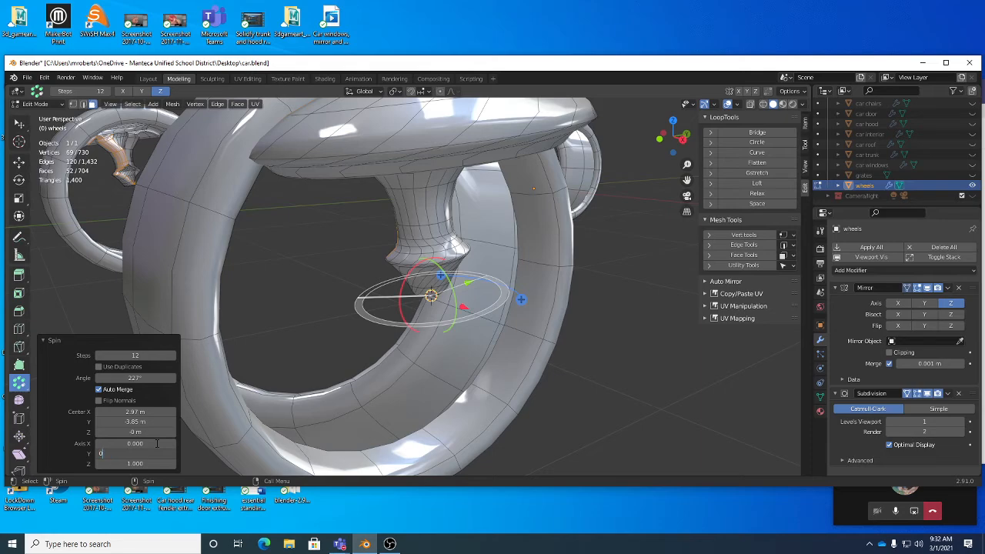
pyautogui.press('Return')
# Set the spin axis to X 1 and Z 0 so the spokes rotate within the plane of the wheel.
pyautogui.moveTo(131, 444); pyautogui.dragTo(171, 445)
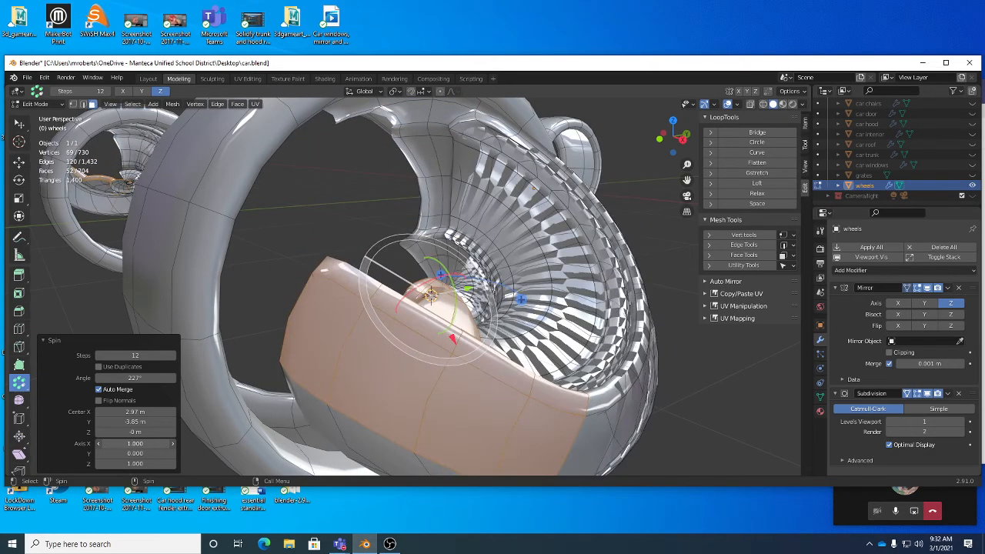
pyautogui.keyDown('alt'); pyautogui.moveTo(378, 362); pyautogui.dragTo(458, 361); pyautogui.keyUp('alt')
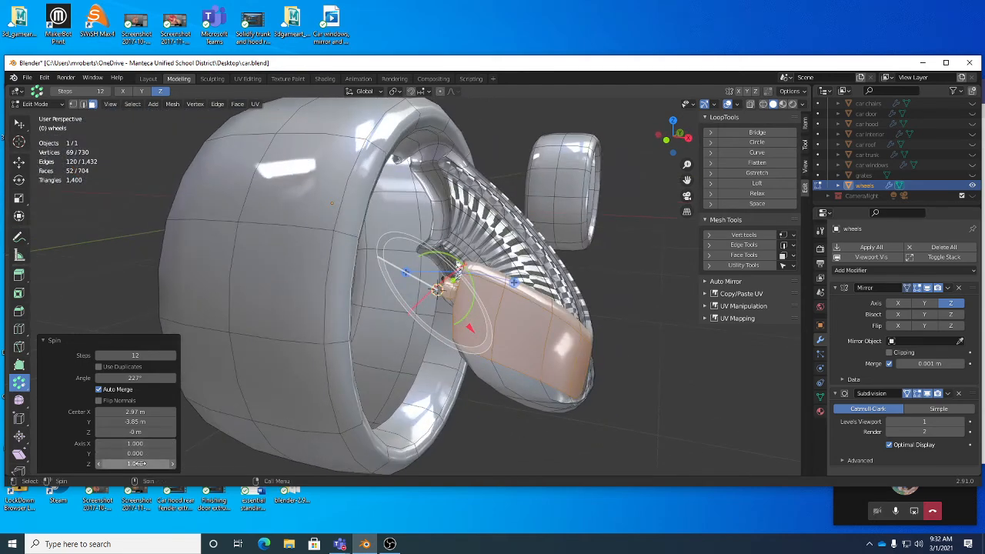
pyautogui.moveTo(135, 464); pyautogui.dragTo(110, 463)
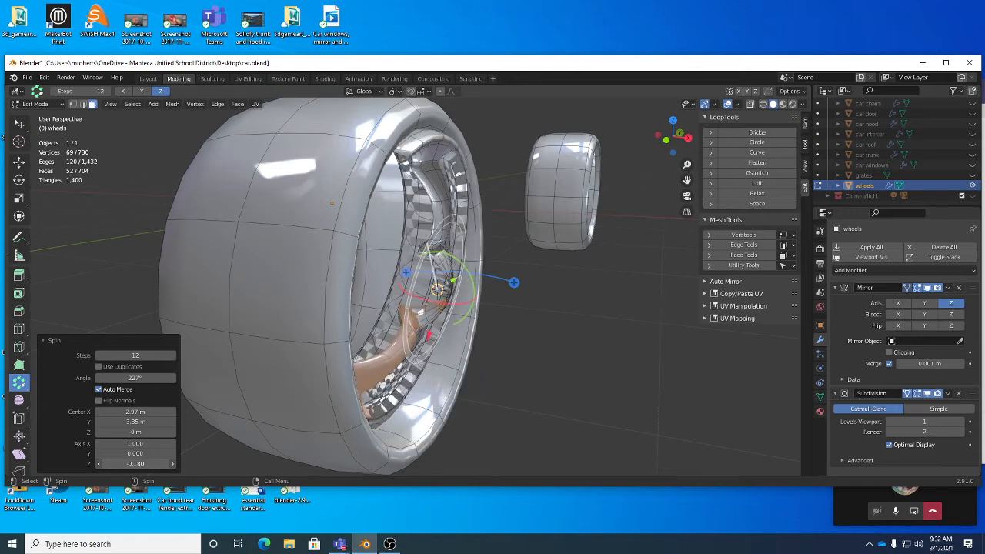
pyautogui.click(144, 463)
pyautogui.write('0')
pyautogui.press('Return')
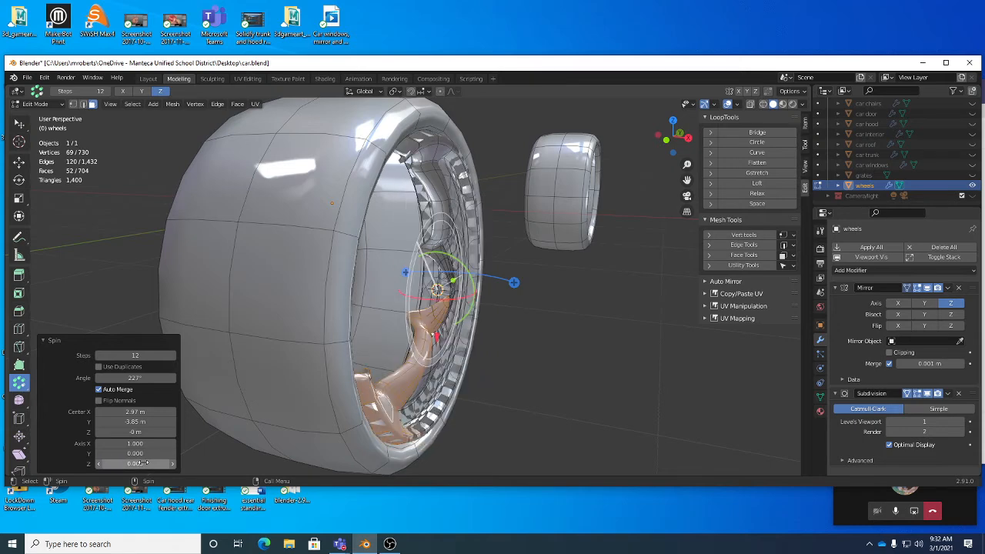
# Set the spin angle to 360° to carry the spokes all the way around the wheel.
pyautogui.moveTo(263, 394); pyautogui.dragTo(254, 353, button='middle')
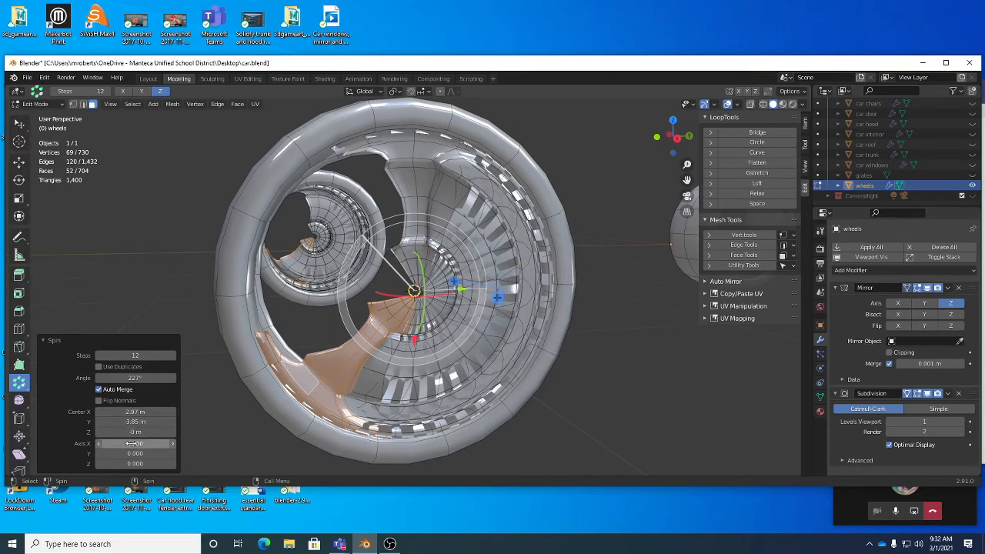
pyautogui.click(134, 377)
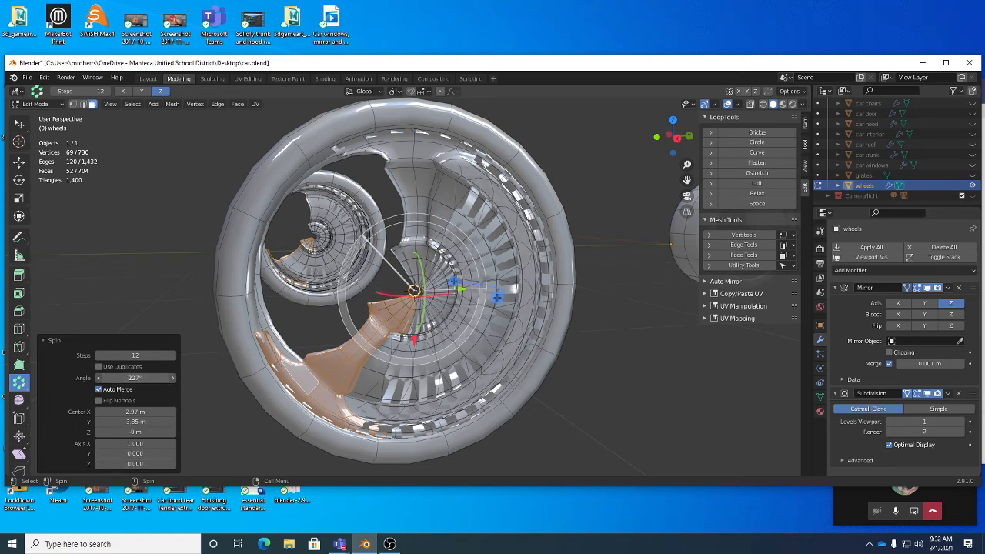
pyautogui.write('360')
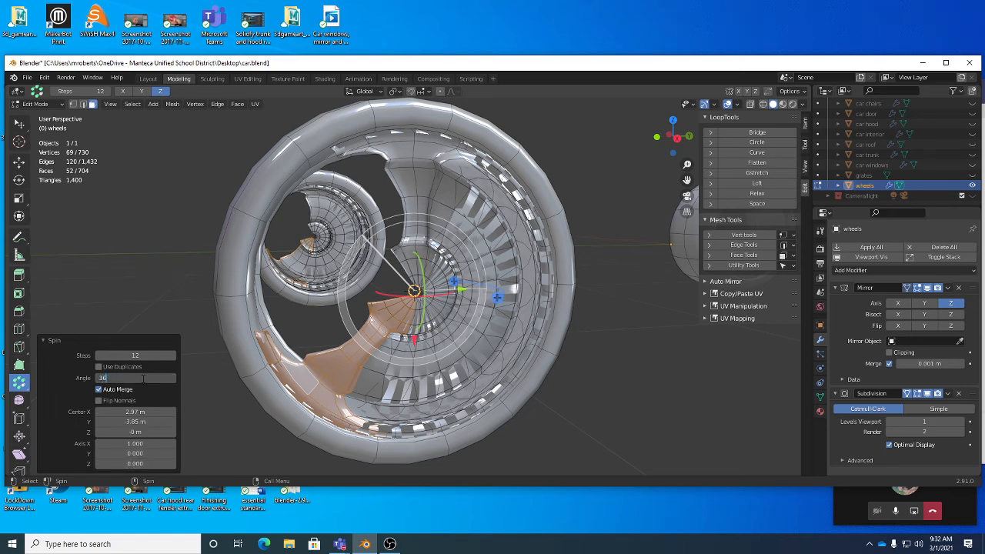
pyautogui.press('Return')
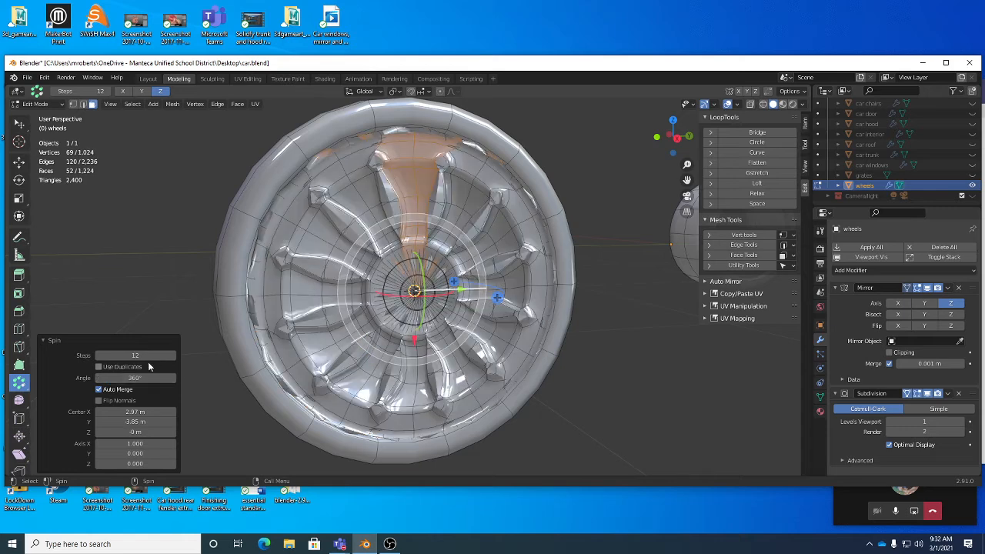
# Reduce the spin around the wheel to 5 steps.
pyautogui.moveTo(102, 355); pyautogui.dragTo(98, 354)
pyautogui.click(98, 355)
pyautogui.click(98, 355)
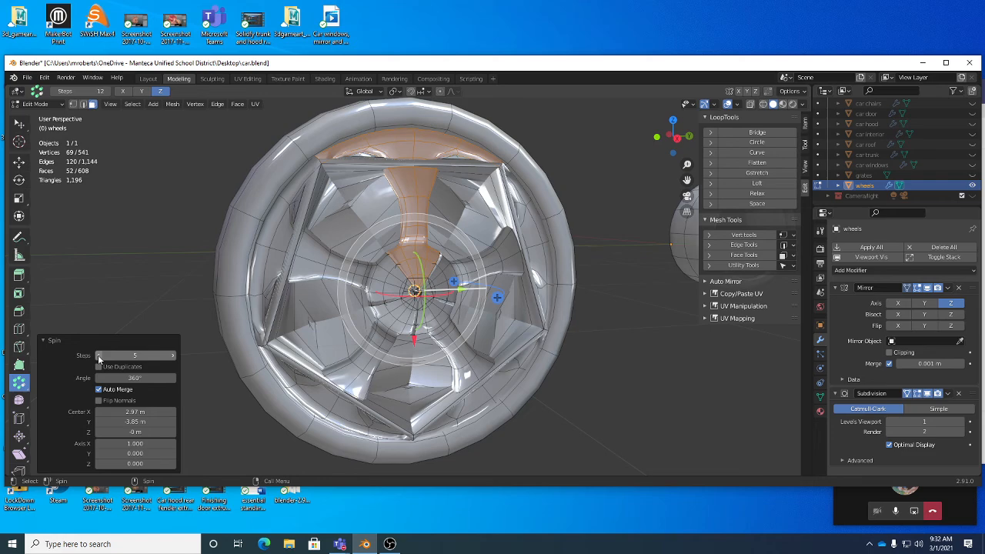
# Try the spin without Auto Merge, inspect the spokes, and turn Auto Merge back on.
pyautogui.click(117, 390)
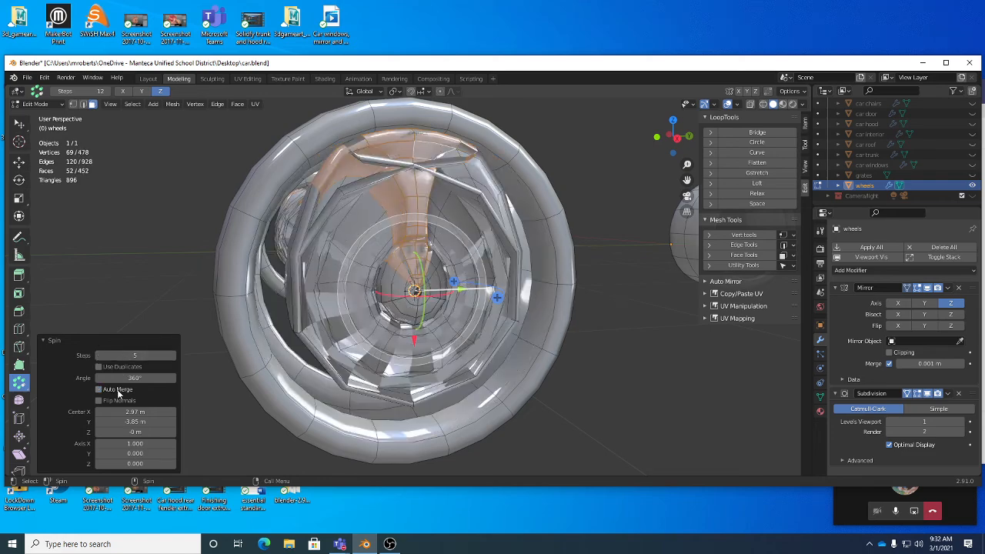
pyautogui.moveTo(470, 308); pyautogui.dragTo(422, 363, button='middle')
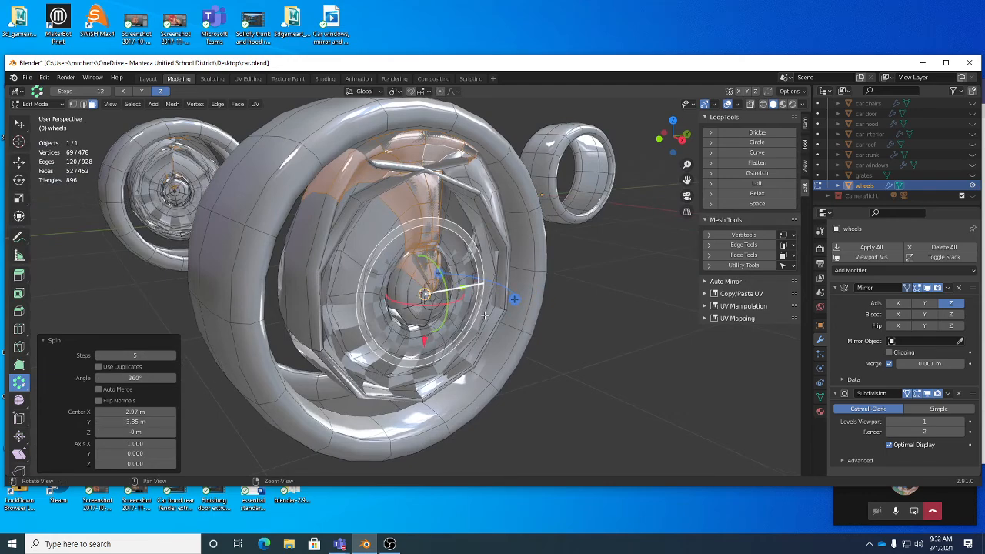
pyautogui.moveTo(443, 281); pyautogui.dragTo(409, 294, button='middle')
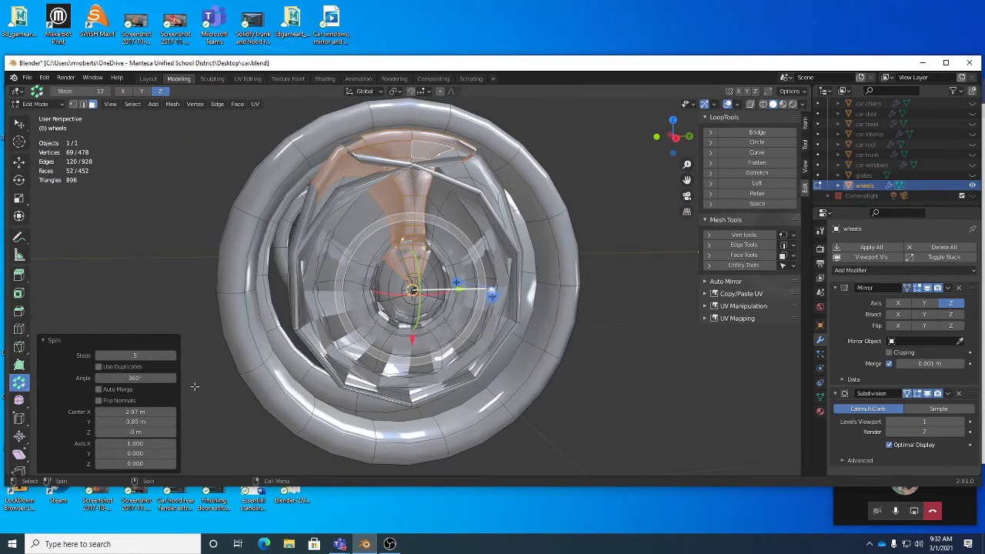
pyautogui.click(99, 390)
# Undo the spin and spin the single spoke again around the 3D cursor with the angle set to 360°.
pyautogui.moveTo(418, 316); pyautogui.dragTo(369, 314)
pyautogui.hotkey('ctrl', 'z')
pyautogui.moveTo(467, 366); pyautogui.dragTo(498, 334, button='middle')
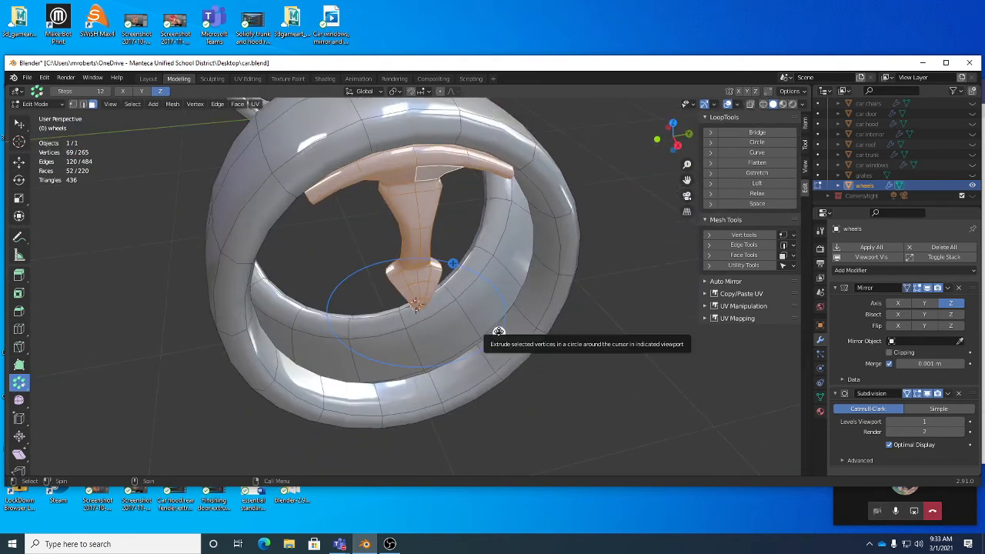
pyautogui.moveTo(499, 332); pyautogui.dragTo(474, 332)
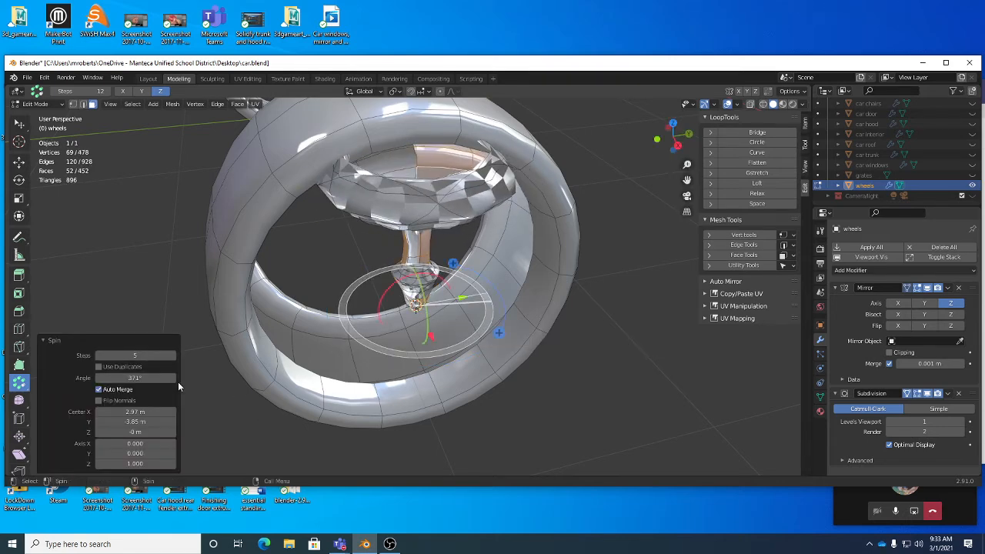
pyautogui.click(153, 378)
pyautogui.write('360')
pyautogui.press('Return')
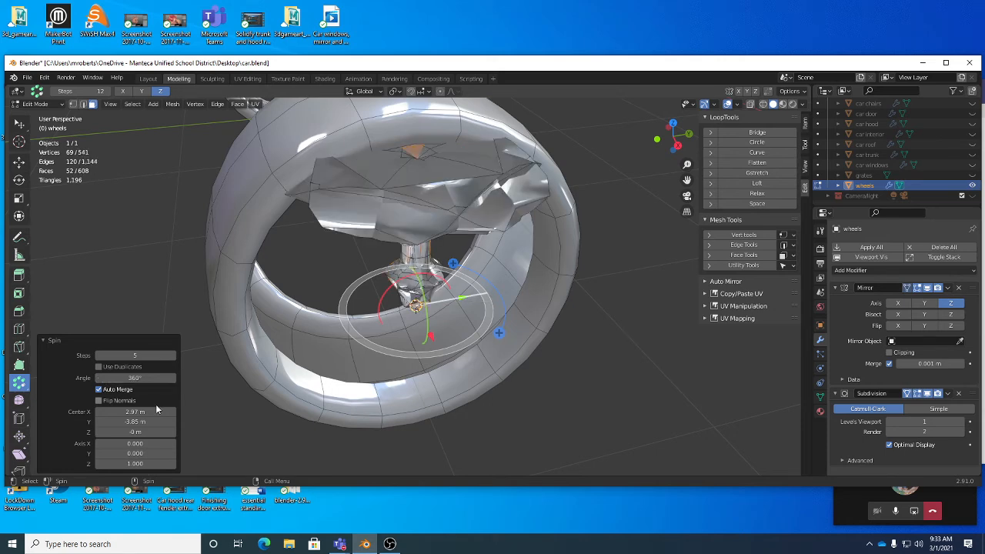
# Set the spin axis to Z 0 and X 1, and enable Use Duplicates.
pyautogui.click(145, 461)
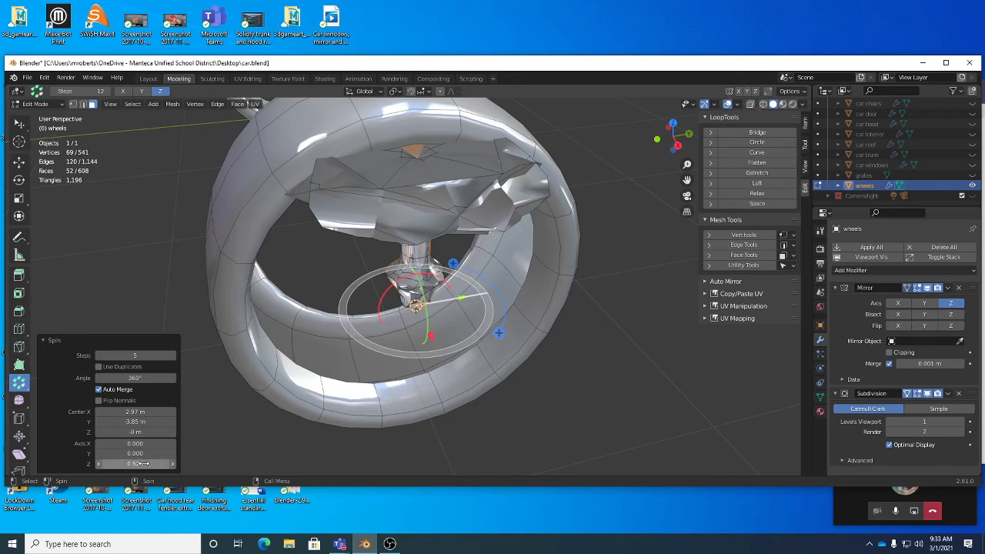
pyautogui.write('0')
pyautogui.press('Return')
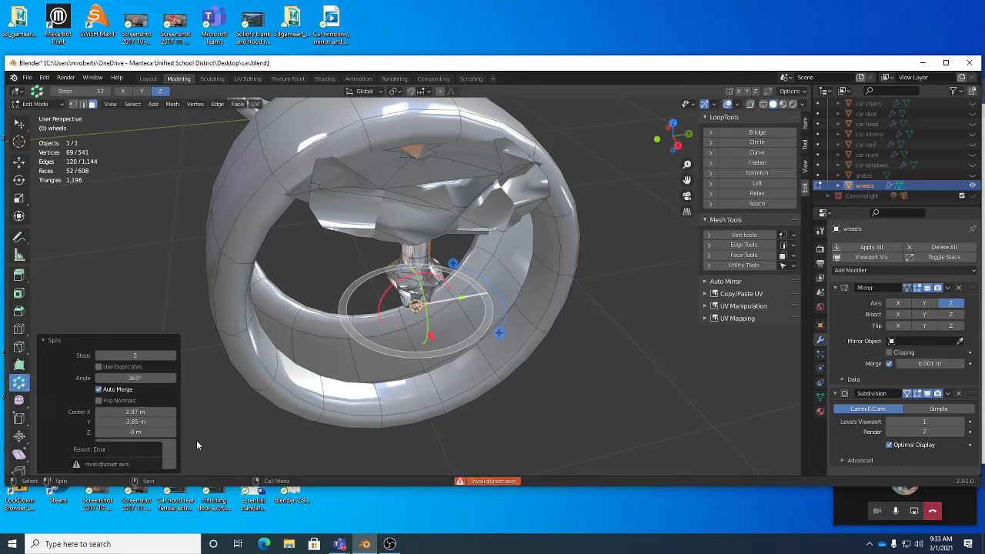
pyautogui.click(132, 444)
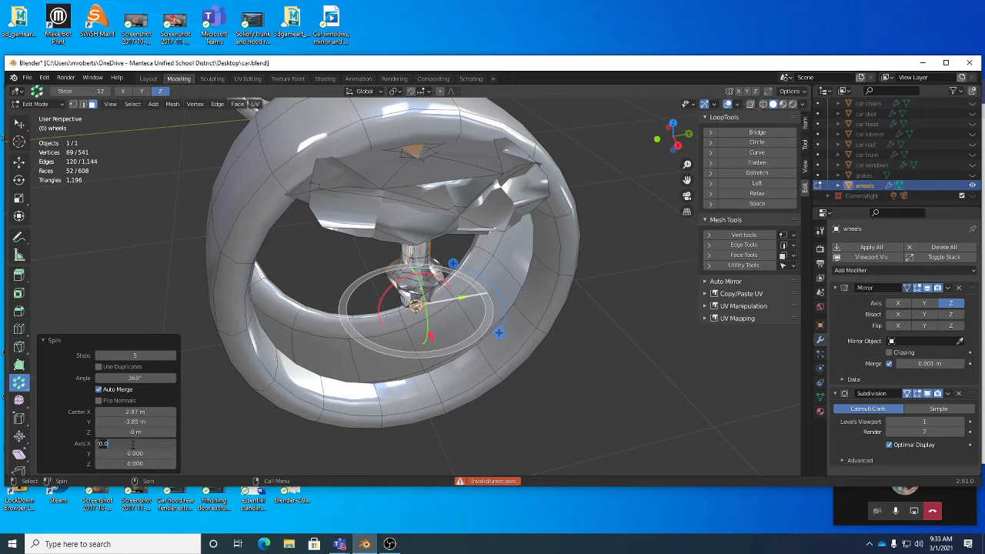
pyautogui.write('1')
pyautogui.press('Return')
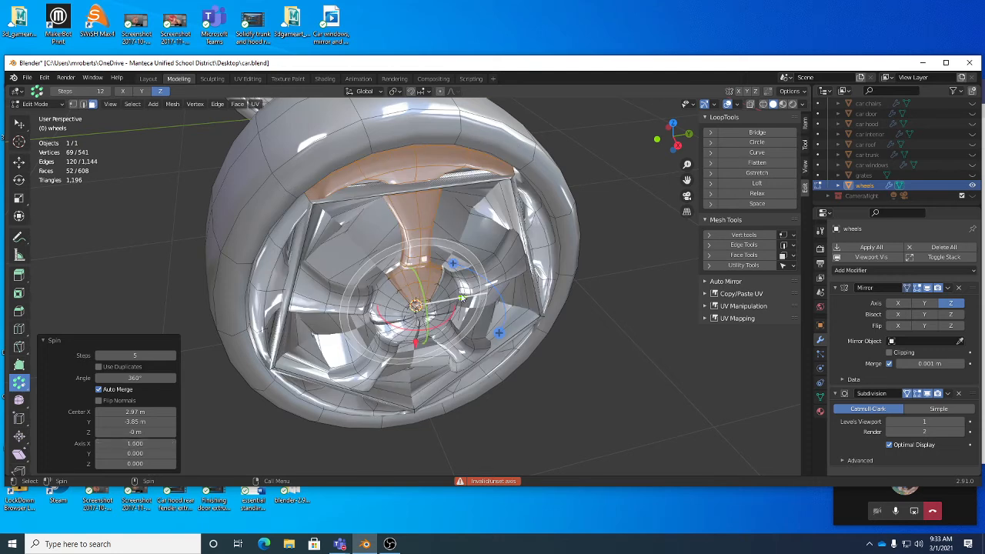
pyautogui.moveTo(461, 298); pyautogui.dragTo(478, 273, button='middle')
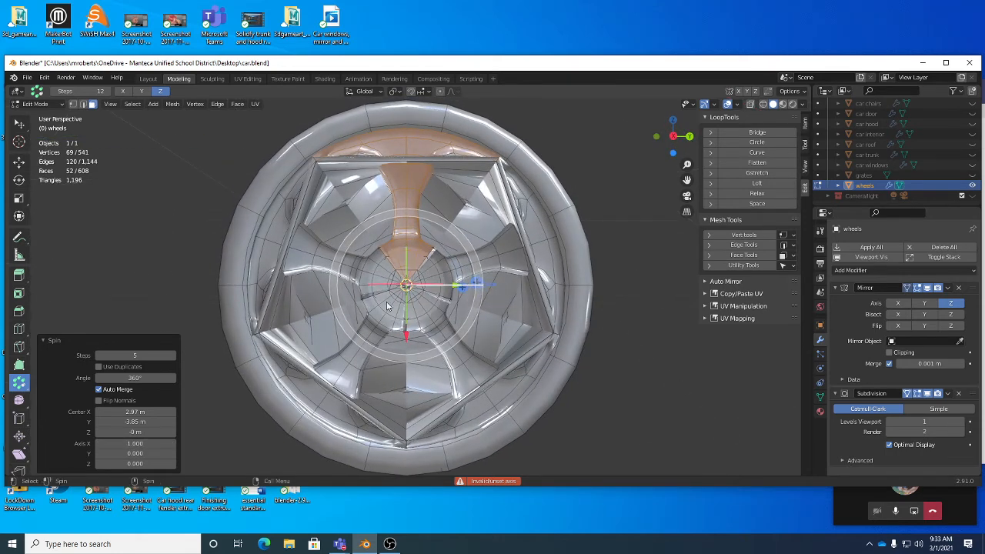
pyautogui.click(128, 367)
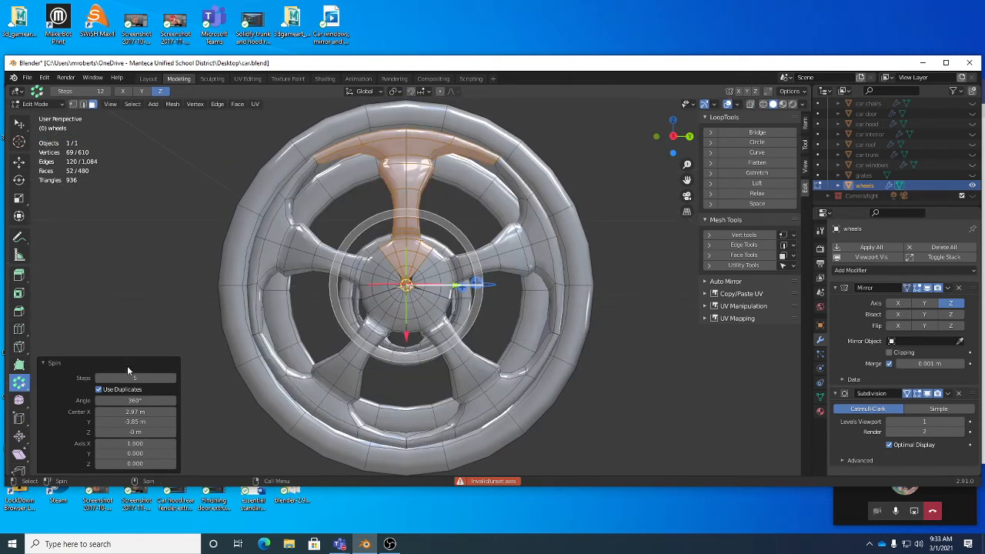
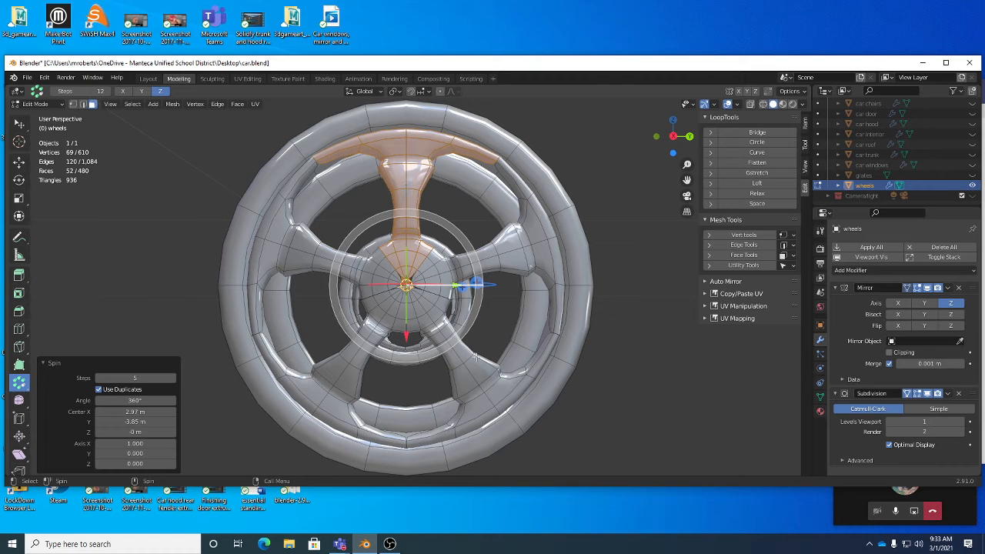
# Undo the spin and spin the single spoke again with Use Duplicates enabled and the angle set to 360°.
pyautogui.hotkey('ctrl', 'z')
pyautogui.hotkey('ctrl', 'z')
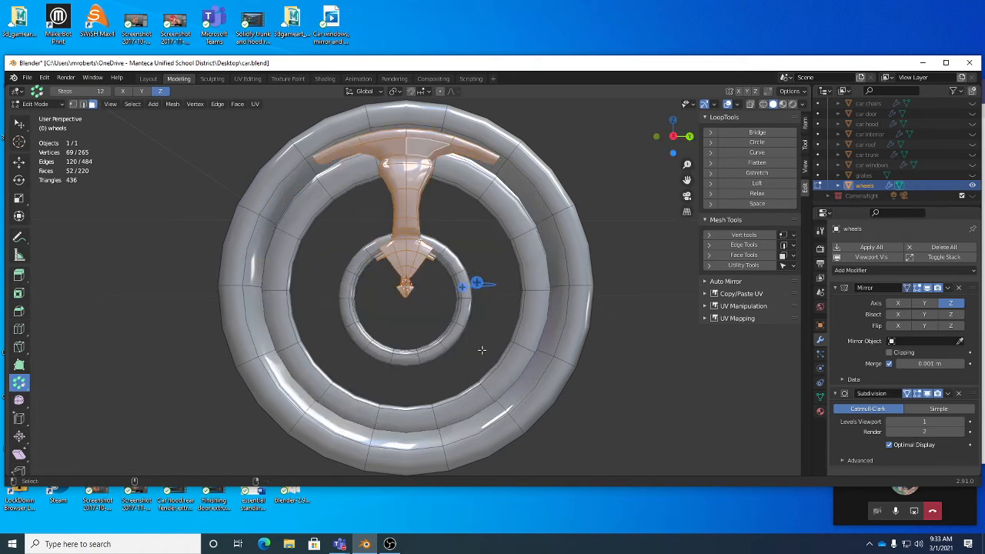
pyautogui.moveTo(481, 350); pyautogui.dragTo(77, 381, button='middle')
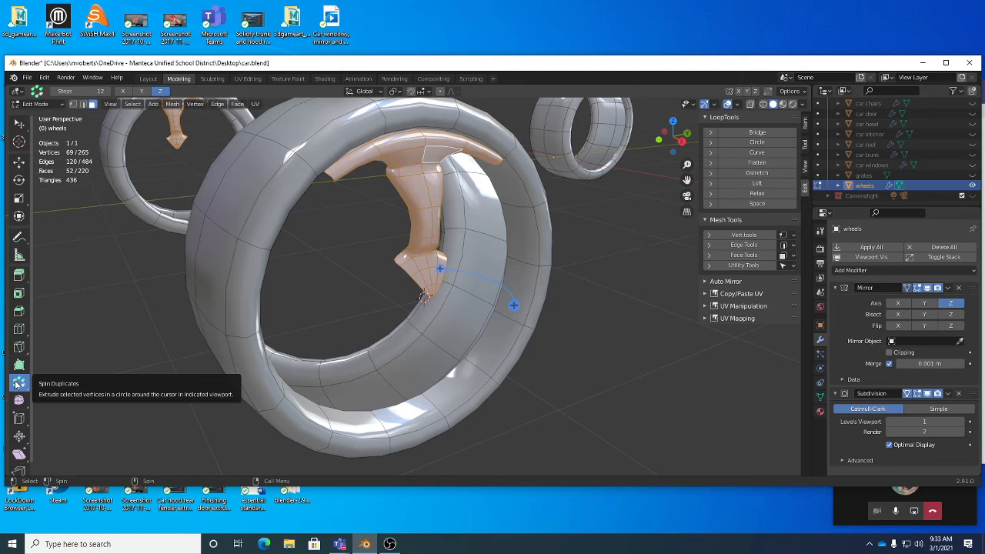
pyautogui.moveTo(514, 305); pyautogui.dragTo(250, 368)
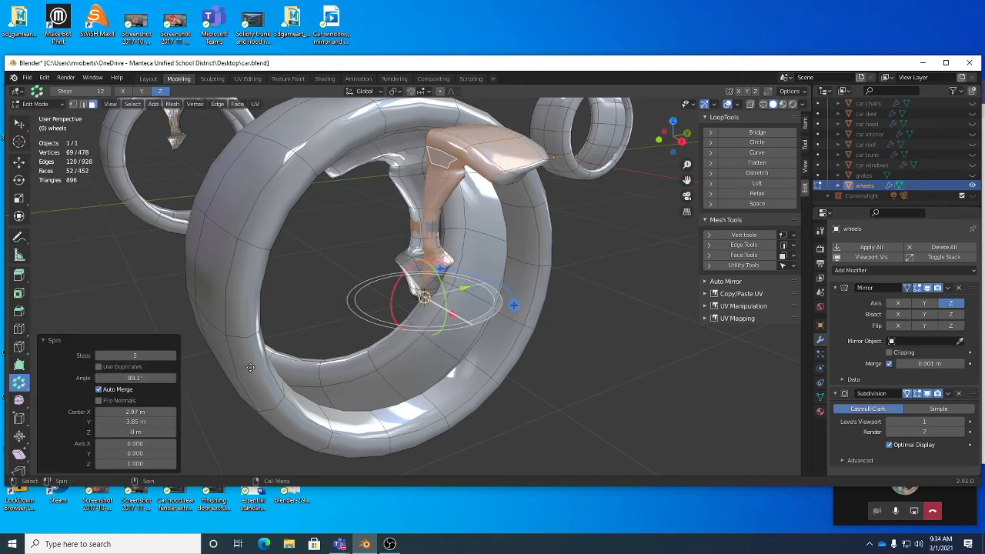
pyautogui.click(124, 368)
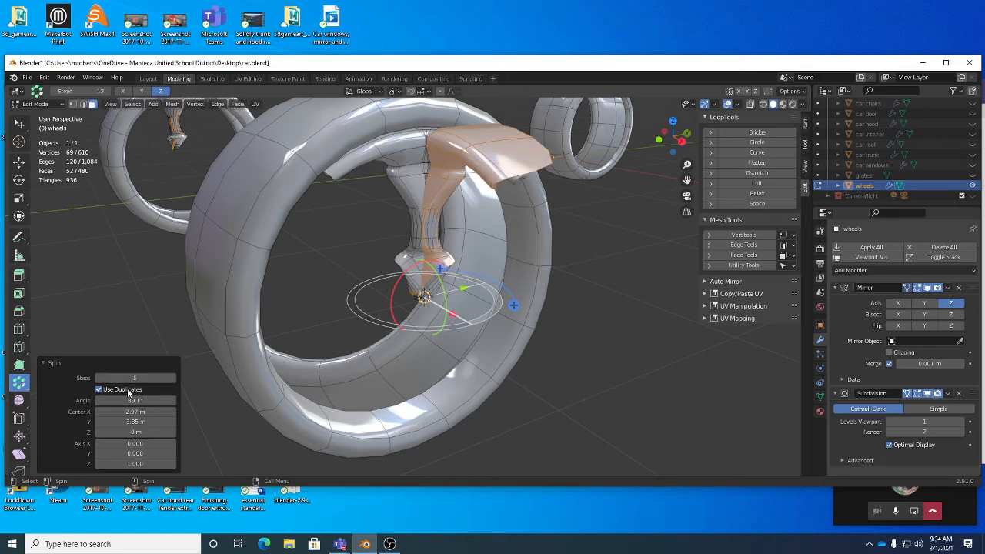
pyautogui.click(137, 400)
pyautogui.write('360')
pyautogui.press('Return')
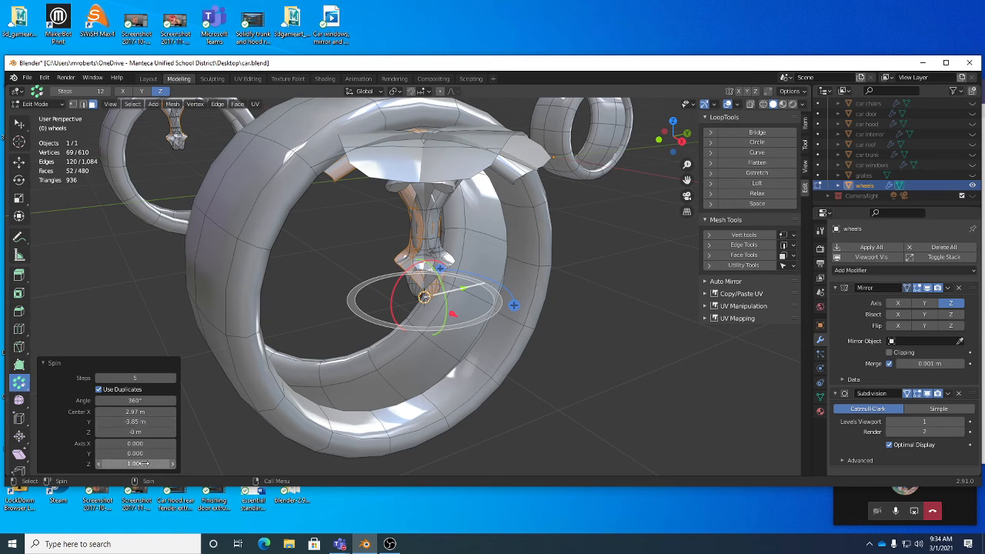
# Change the spin axis to Z 0 and X 1 so the duplicate spokes lie in the wheel's plane.
pyautogui.click(146, 464)
pyautogui.write('0')
pyautogui.press('Return')
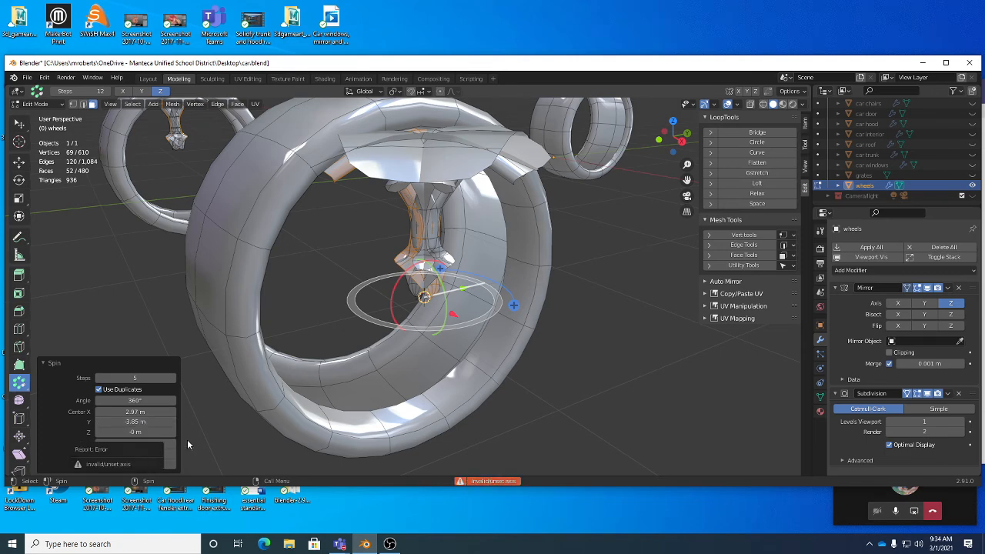
pyautogui.click(159, 443)
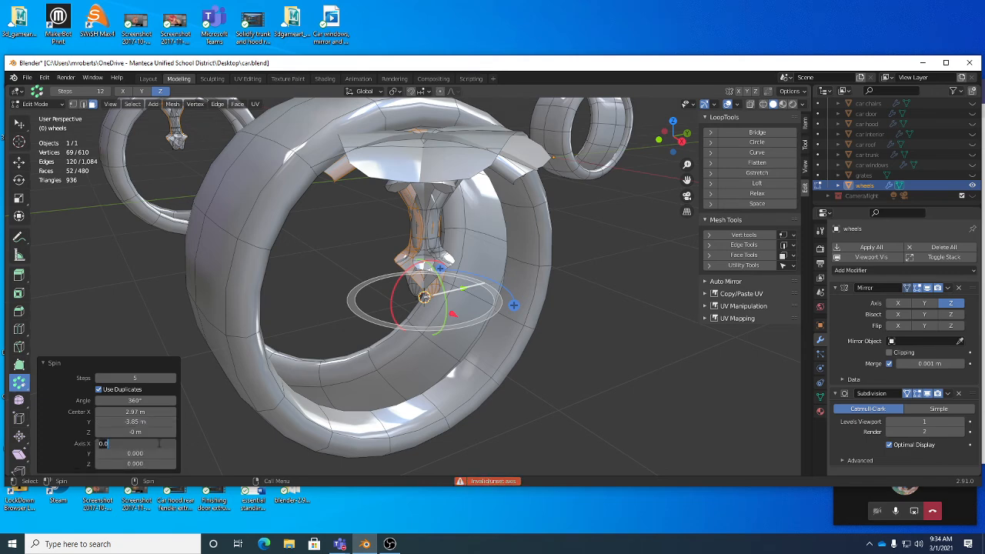
pyautogui.write('1')
pyautogui.press('Return')
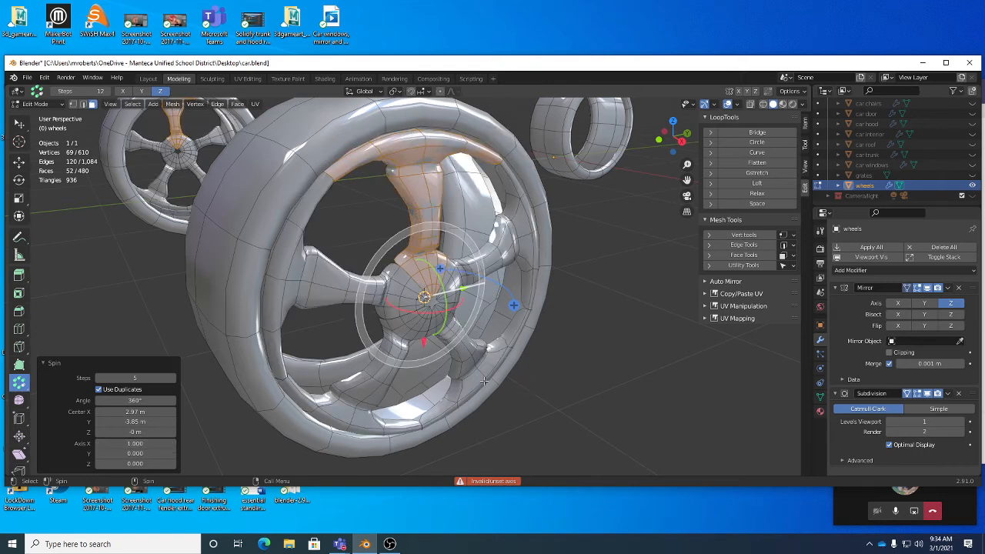
# Try the spin with 4 steps, return it to 5, and inspect the spokes around the hub.
pyautogui.moveTo(523, 319); pyautogui.dragTo(545, 283, button='middle')
pyautogui.scroll(2, 549, 287)
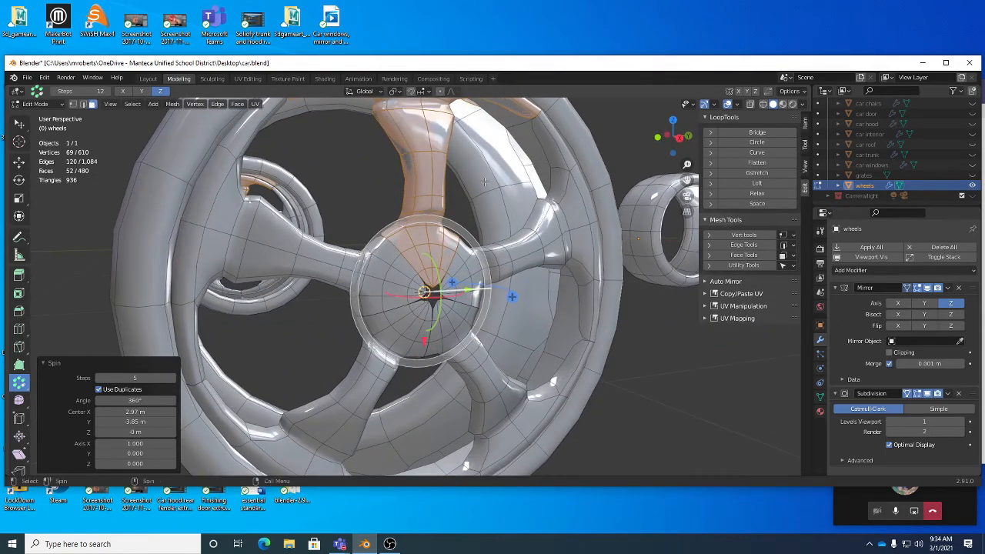
pyautogui.click(98, 378)
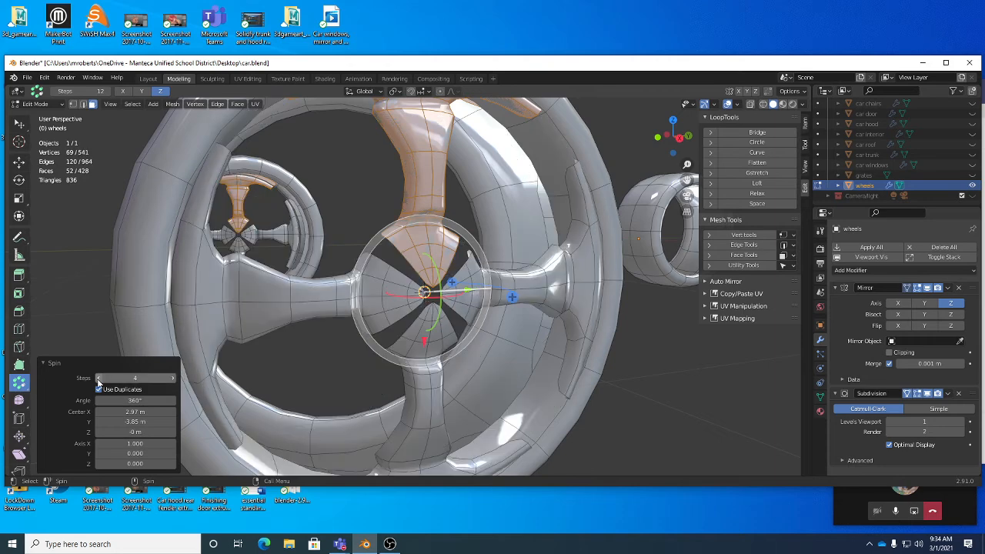
pyautogui.click(171, 378)
pyautogui.moveTo(434, 178); pyautogui.dragTo(484, 127, button='middle')
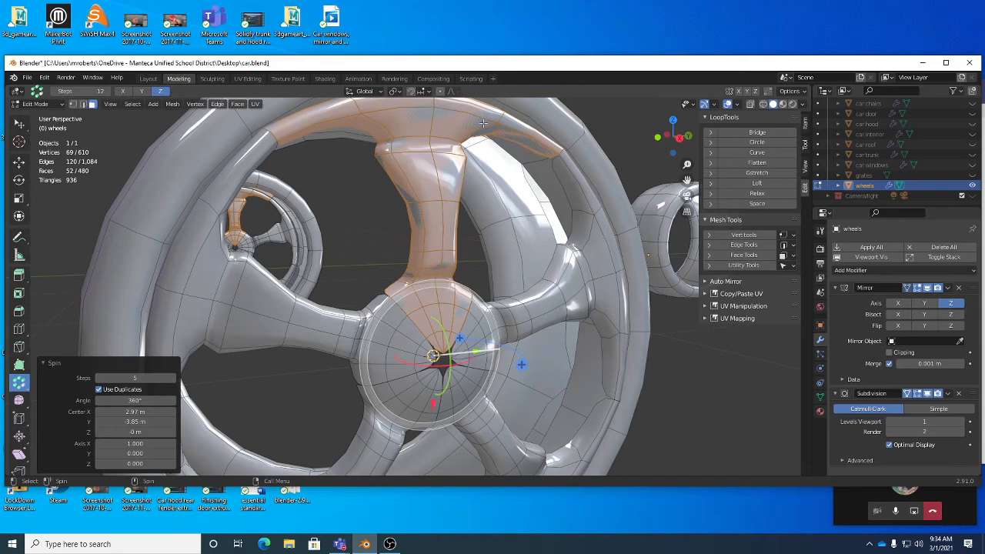
pyautogui.moveTo(471, 241); pyautogui.dragTo(403, 224, button='middle')
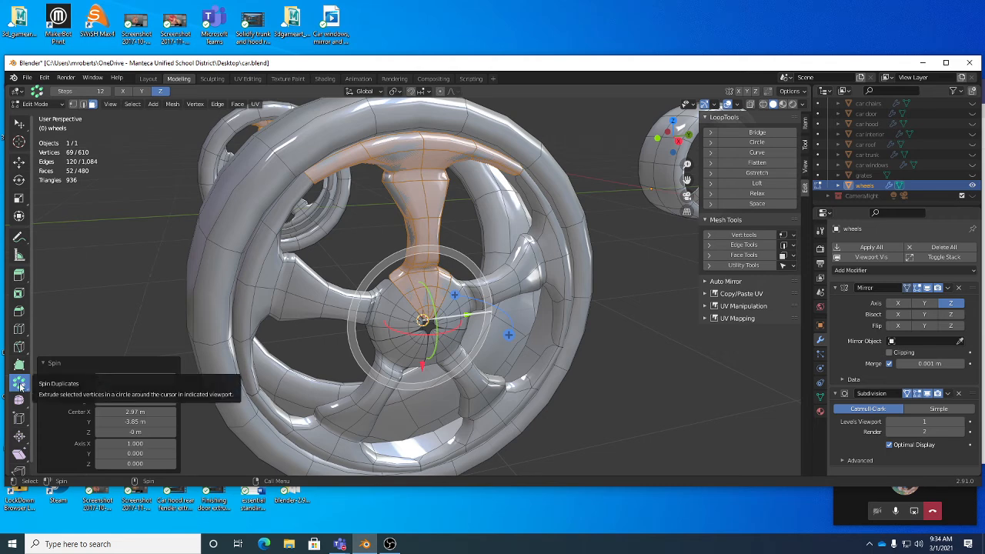
# Leave the spin tool and delete the faces of the selected spoke copy that overlaps the original upper spoke.
pyautogui.click(45, 363)
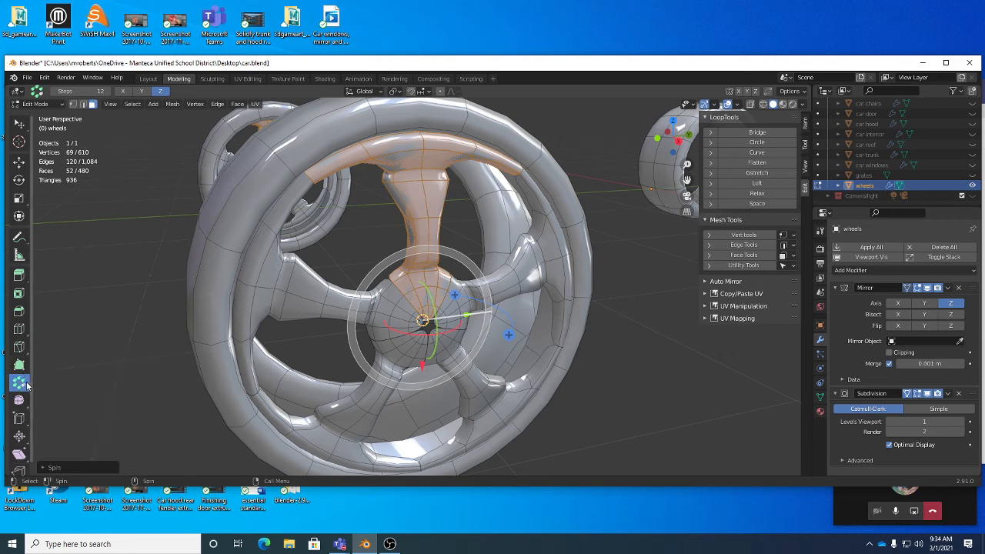
pyautogui.press('w')
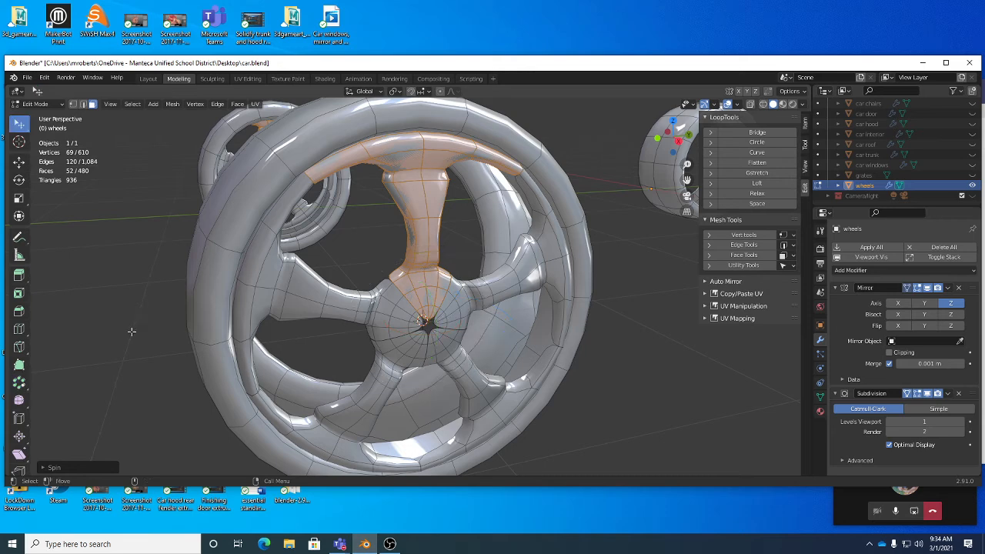
pyautogui.click(23, 384)
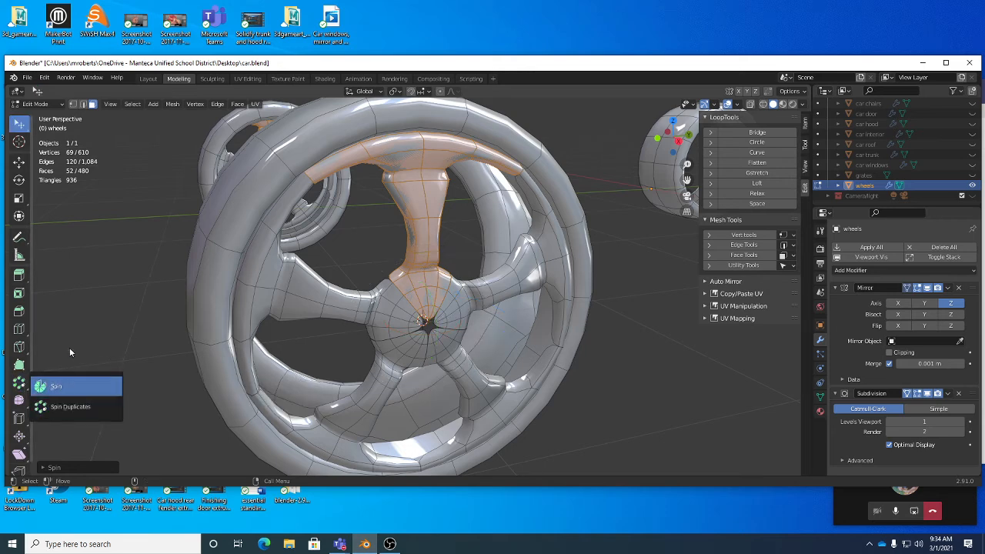
pyautogui.keyDown('alt'); pyautogui.moveTo(452, 301); pyautogui.dragTo(438, 198); pyautogui.keyUp('alt')
pyautogui.scroll(2, 454, 277)
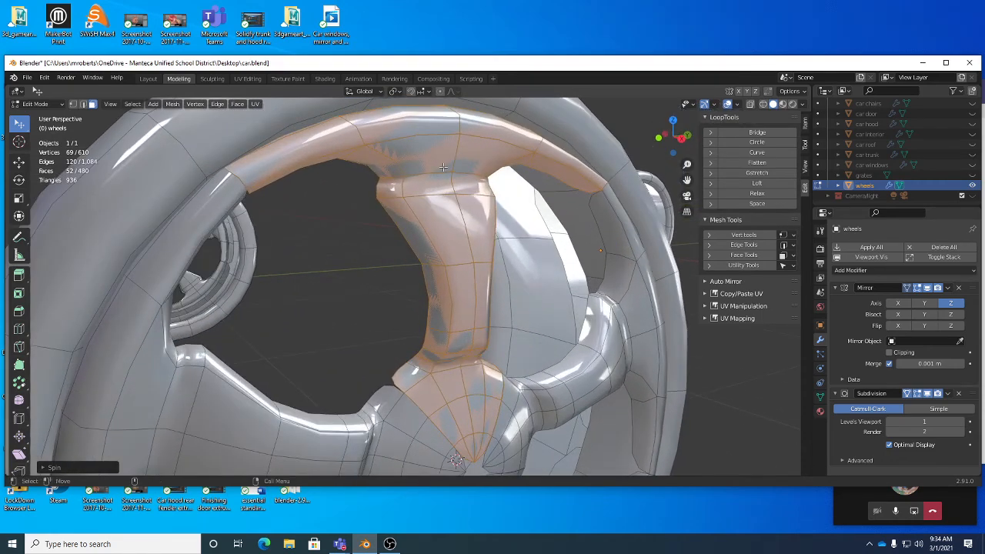
pyautogui.press('x')
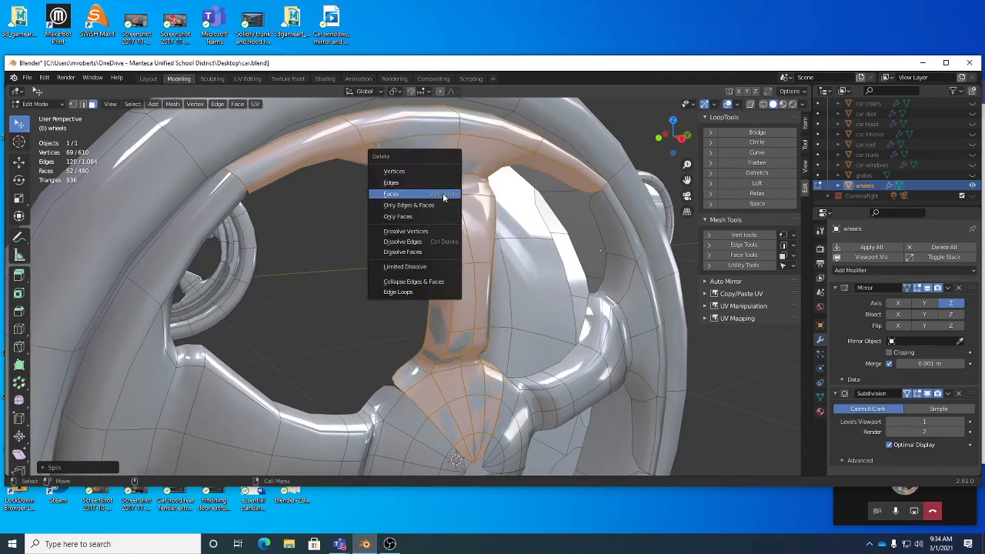
pyautogui.click(429, 197)
pyautogui.moveTo(432, 212); pyautogui.dragTo(362, 169, button='middle')
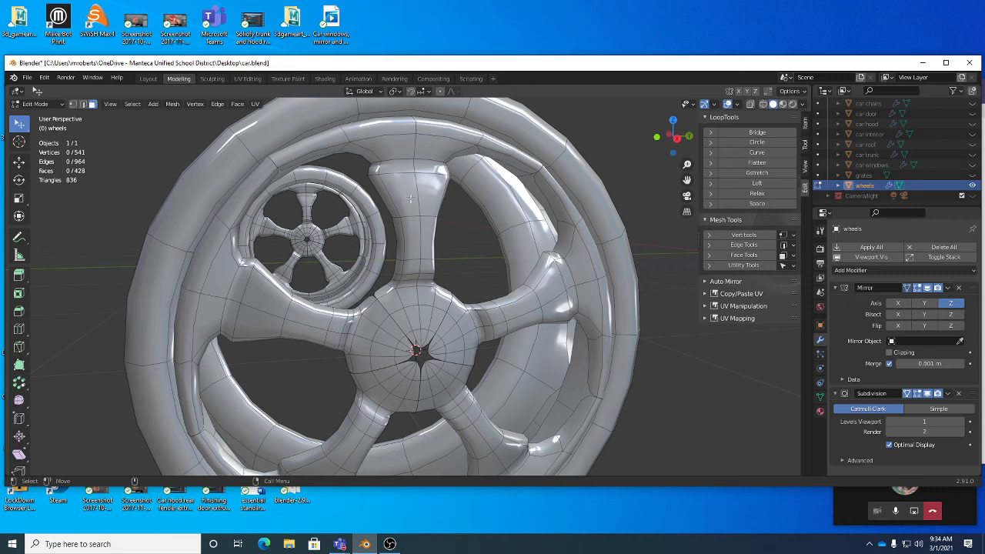
# Switch to edge selection and select the open seam edges between the upper and upper-left spokes, along the hub, spoke and rim.
pyautogui.press('2')
pyautogui.keyDown('alt'); pyautogui.click(383, 306); pyautogui.keyUp('alt')
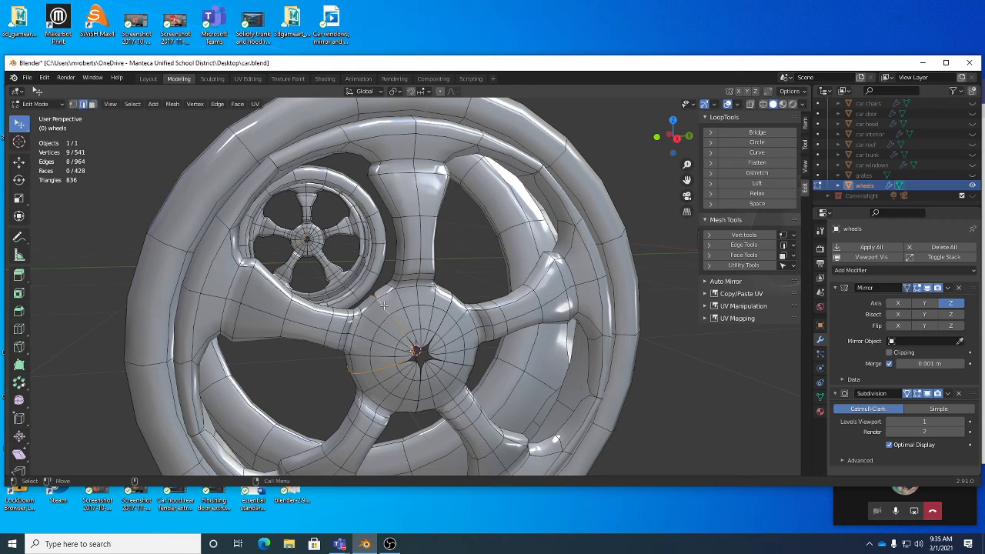
pyautogui.scroll(2, 381, 304)
pyautogui.keyDown('alt'); pyautogui.keyDown('shift'); pyautogui.click(374, 290); pyautogui.keyUp('shift'); pyautogui.keyUp('alt')
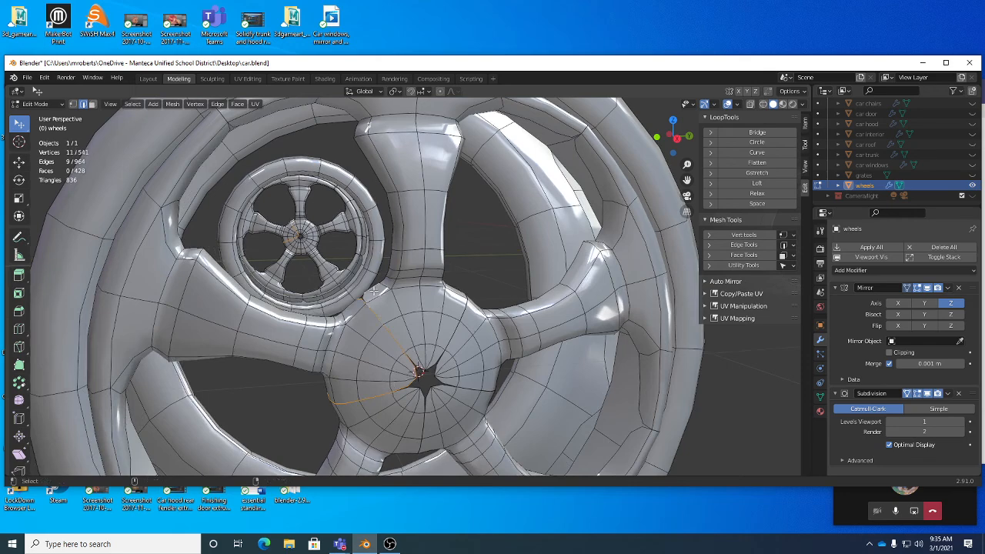
pyautogui.moveTo(375, 291); pyautogui.dragTo(428, 315, button='middle')
pyautogui.moveTo(223, 266); pyautogui.dragTo(223, 275, button='middle')
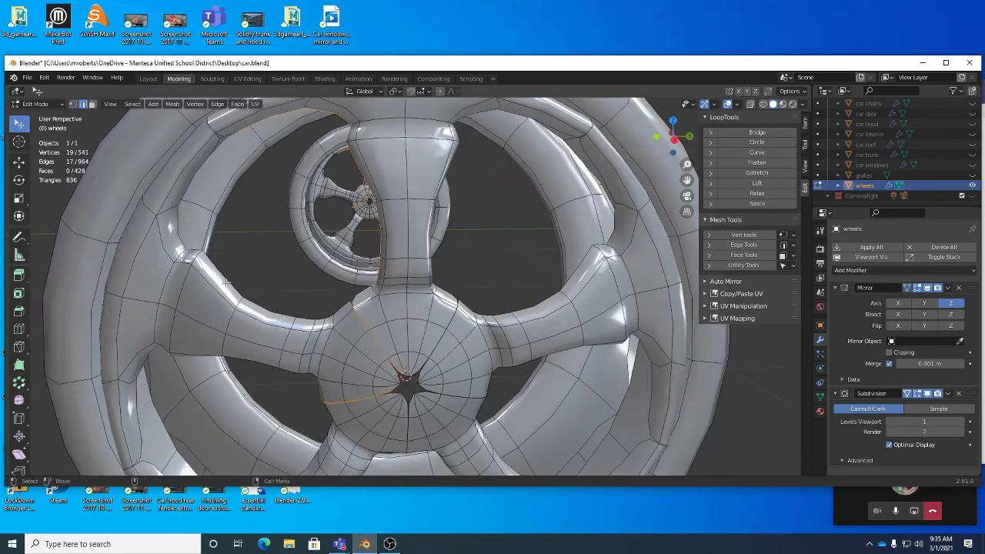
pyautogui.keyDown('shift'); pyautogui.doubleClick(224, 275); pyautogui.keyUp('shift')
pyautogui.moveTo(361, 235); pyautogui.dragTo(383, 204, button='middle')
pyautogui.keyDown('alt'); pyautogui.keyDown('shift'); pyautogui.click(232, 158); pyautogui.keyUp('shift'); pyautogui.keyUp('alt')
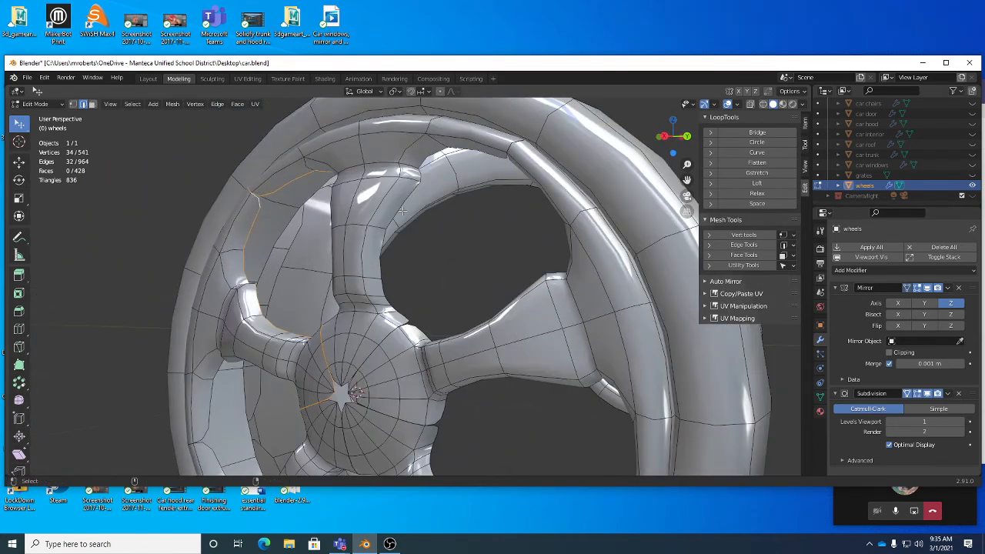
# Add the seam edges around the upper-right and right-hand spoke openings to the selection, including their hub and rim portions.
pyautogui.keyDown('alt'); pyautogui.keyDown('shift'); pyautogui.click(398, 205); pyautogui.keyUp('shift'); pyautogui.keyUp('alt')
pyautogui.keyDown('alt'); pyautogui.keyDown('shift'); pyautogui.click(408, 321); pyautogui.keyUp('shift'); pyautogui.keyUp('alt')
pyautogui.moveTo(372, 394); pyautogui.dragTo(467, 275, button='middle')
pyautogui.keyDown('alt'); pyautogui.keyDown('shift'); pyautogui.click(406, 419); pyautogui.keyUp('shift'); pyautogui.keyUp('alt')
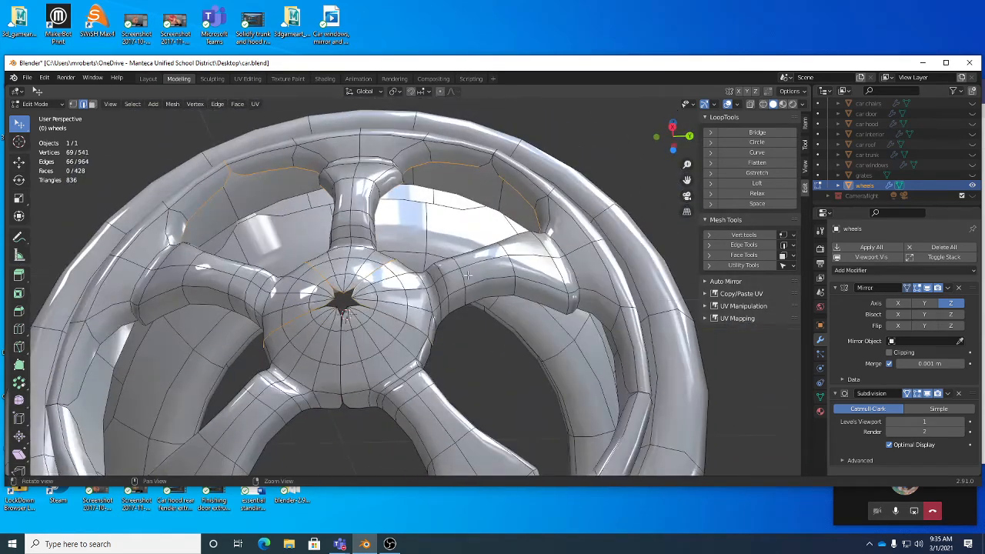
pyautogui.keyDown('alt'); pyautogui.keyDown('shift'); pyautogui.click(533, 302); pyautogui.keyUp('shift'); pyautogui.keyUp('alt')
pyautogui.keyDown('shift'); pyautogui.click(632, 392); pyautogui.keyUp('shift')
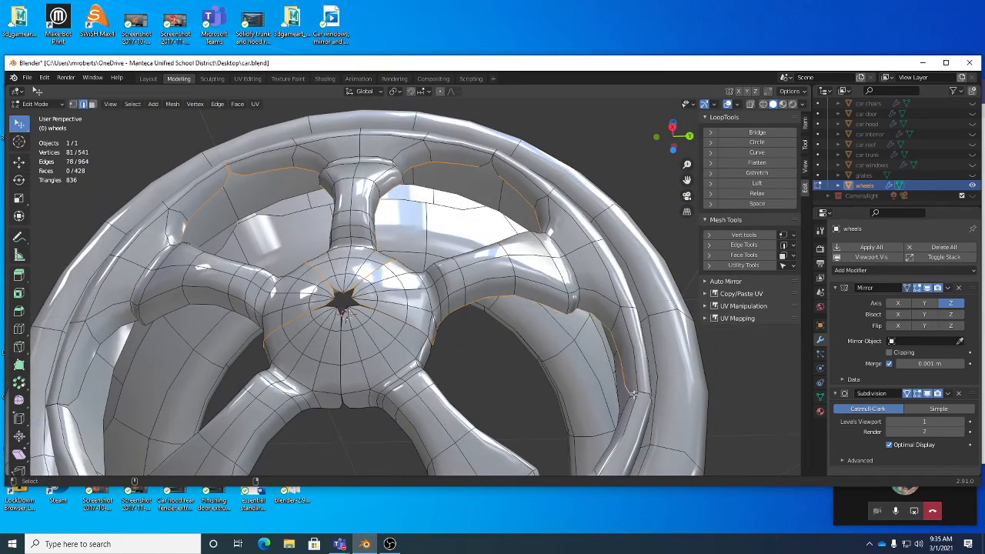
pyautogui.keyDown('alt'); pyautogui.keyDown('shift'); pyautogui.click(635, 395); pyautogui.keyUp('shift'); pyautogui.keyUp('alt')
# Add the seam edges between the two lower spokes to the selection, from the hub center out to the rim.
pyautogui.moveTo(645, 398); pyautogui.dragTo(500, 294, button='middle')
pyautogui.keyDown('alt'); pyautogui.keyDown('shift'); pyautogui.click(385, 259); pyautogui.keyUp('shift'); pyautogui.keyUp('alt')
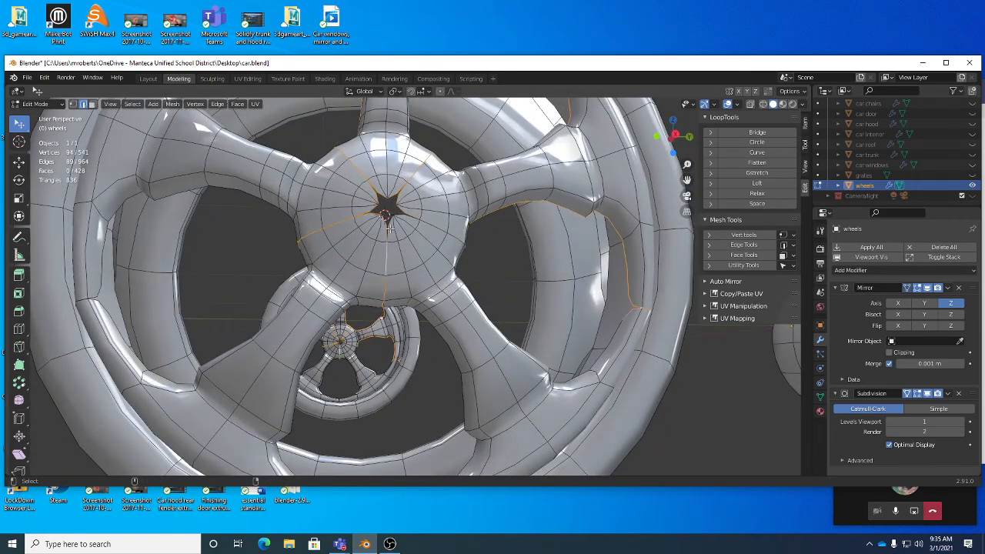
pyautogui.keyDown('alt'); pyautogui.keyDown('shift'); pyautogui.click(389, 224); pyautogui.keyUp('shift'); pyautogui.keyUp('alt')
pyautogui.moveTo(335, 285); pyautogui.dragTo(445, 354, button='middle')
pyautogui.keyDown('alt'); pyautogui.keyDown('shift'); pyautogui.click(481, 363); pyautogui.keyUp('shift'); pyautogui.keyUp('alt')
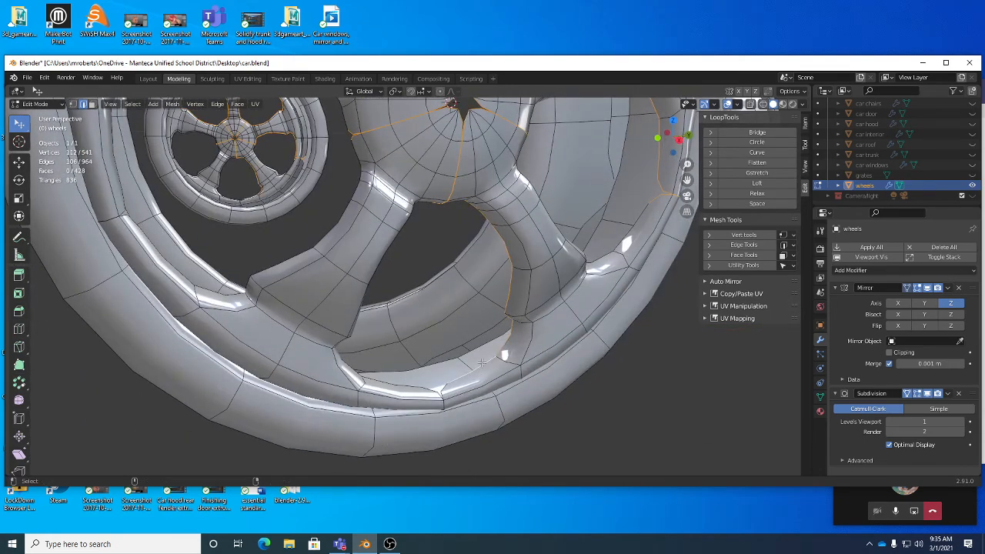
pyautogui.keyDown('alt'); pyautogui.keyDown('shift'); pyautogui.click(443, 389); pyautogui.keyUp('shift'); pyautogui.keyUp('alt')
# Extend the selection with the lower-left opening's seam edges and the remaining unselected seam edges around the rim.
pyautogui.keyDown('alt'); pyautogui.moveTo(438, 393); pyautogui.dragTo(208, 292); pyautogui.keyUp('alt')
pyautogui.keyDown('shift'); pyautogui.doubleClick(274, 272); pyautogui.keyUp('shift')
pyautogui.keyDown('alt'); pyautogui.keyDown('shift'); pyautogui.click(307, 305); pyautogui.keyUp('shift'); pyautogui.keyUp('alt')
pyautogui.keyDown('shift'); pyautogui.doubleClick(211, 272); pyautogui.keyUp('shift')
pyautogui.scroll(-2, 311, 260)
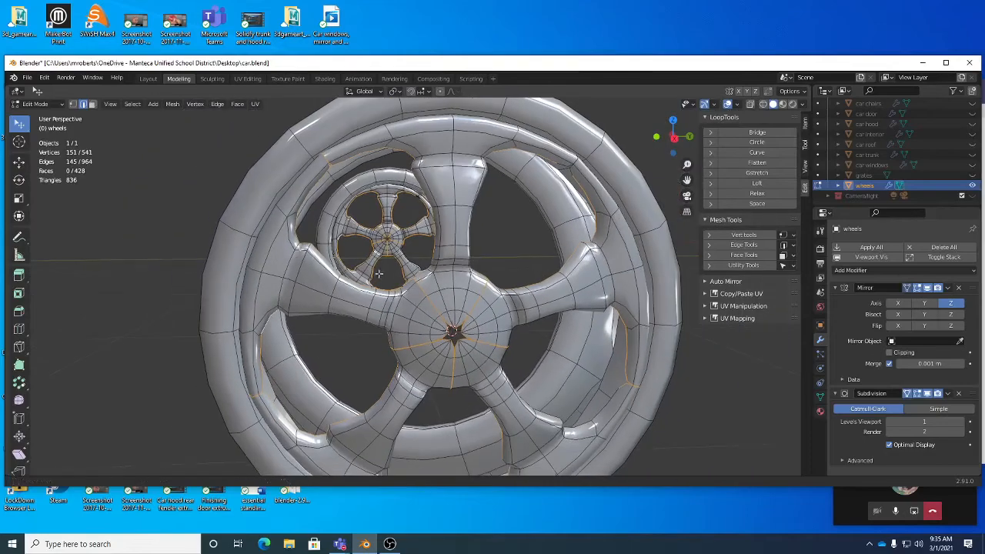
pyautogui.keyDown('alt'); pyautogui.moveTo(450, 334); pyautogui.dragTo(390, 264, button='middle'); pyautogui.keyUp('alt')
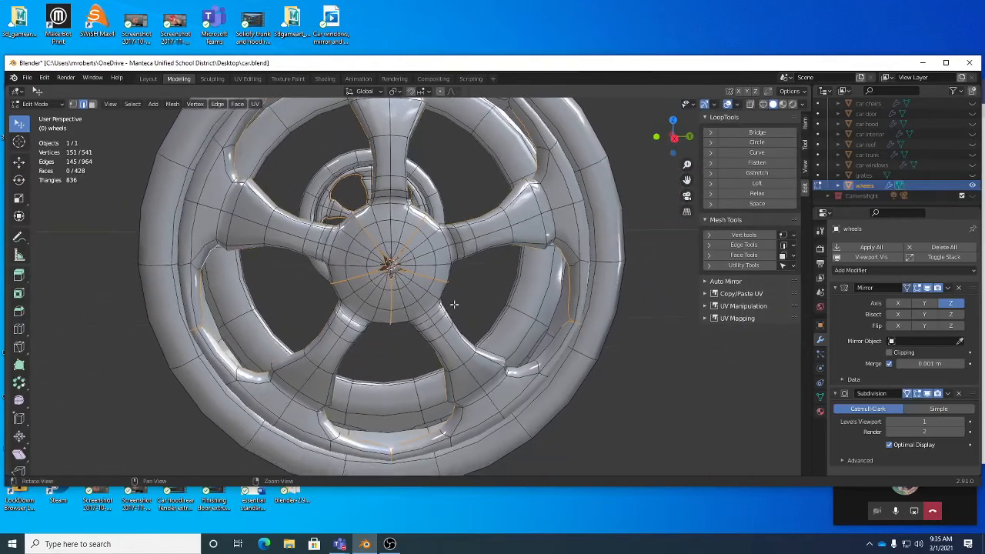
pyautogui.keyDown('shift'); pyautogui.doubleClick(538, 355); pyautogui.keyUp('shift')
pyautogui.moveTo(473, 315)
pyautogui.keyDown('alt'); pyautogui.mouseDown()
pyautogui.moveTo(482, 332)
pyautogui.moveTo(471, 318)
pyautogui.mouseUp(); pyautogui.keyUp('alt')
# Switch to vertex selection and merge the selected seam vertices by distance, with a merge distance of 0.0301 m.
pyautogui.press('1')
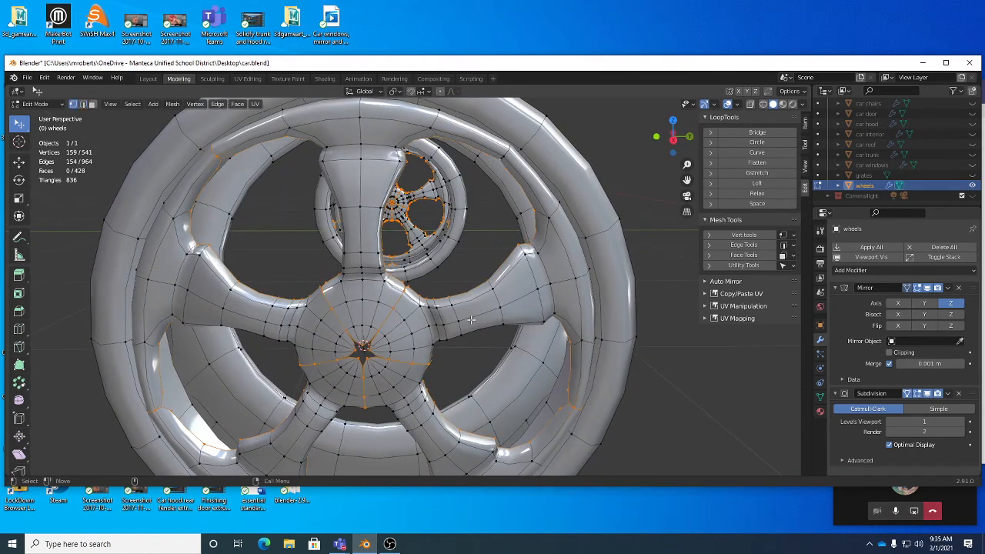
pyautogui.rightClick(648, 331)
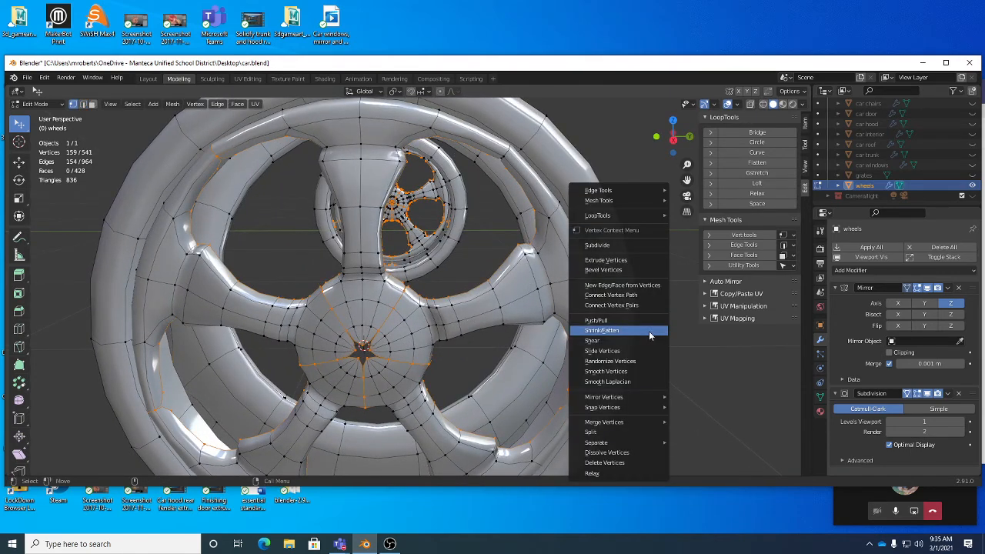
pyautogui.moveTo(630, 423)
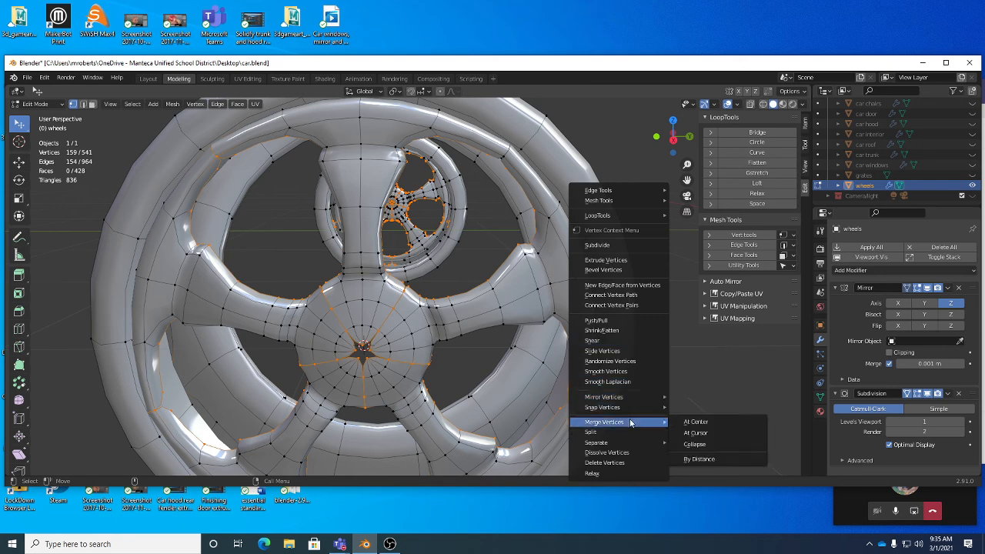
pyautogui.click(676, 460)
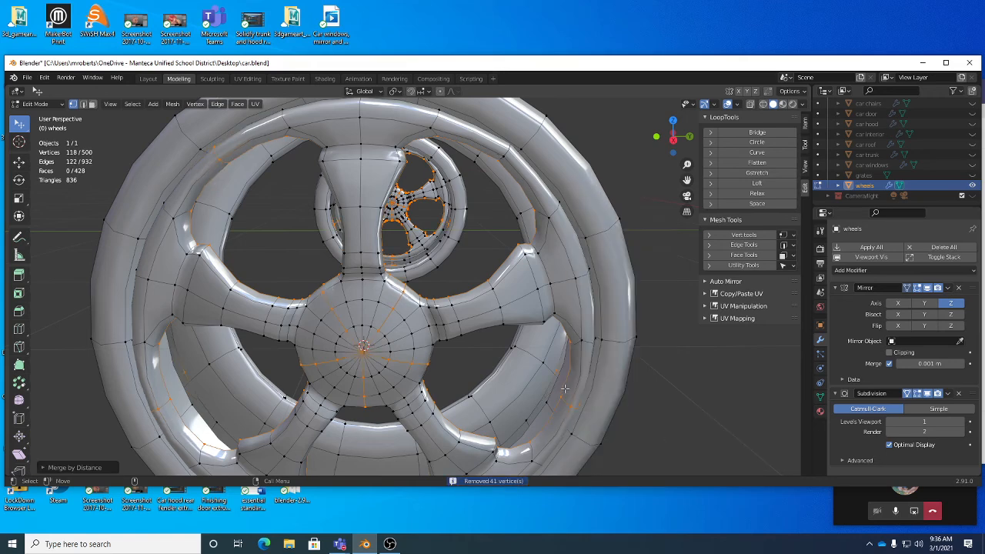
pyautogui.click(77, 468)
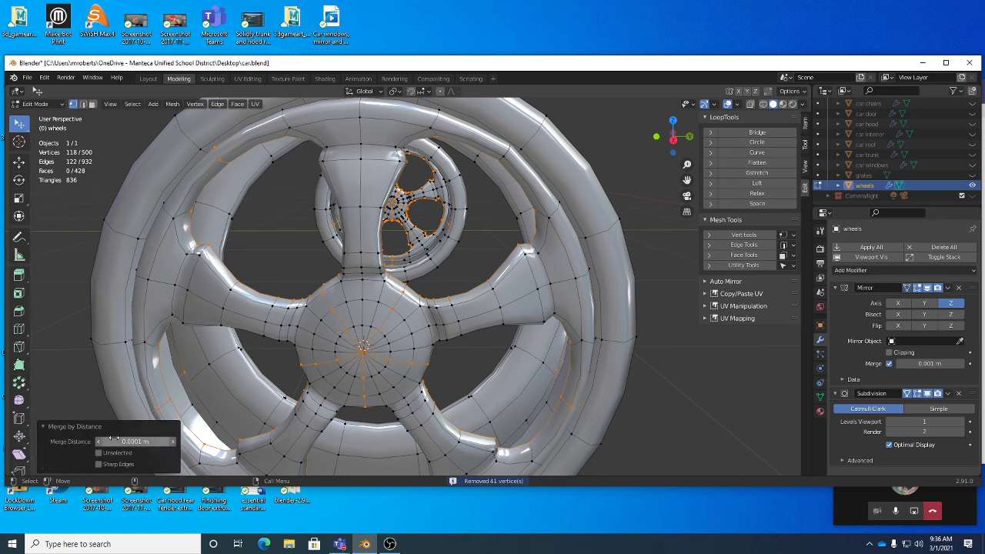
pyautogui.moveTo(134, 441)
pyautogui.mouseDown()
pyautogui.moveTo(188, 441)
pyautogui.moveTo(136, 441)
pyautogui.mouseUp()
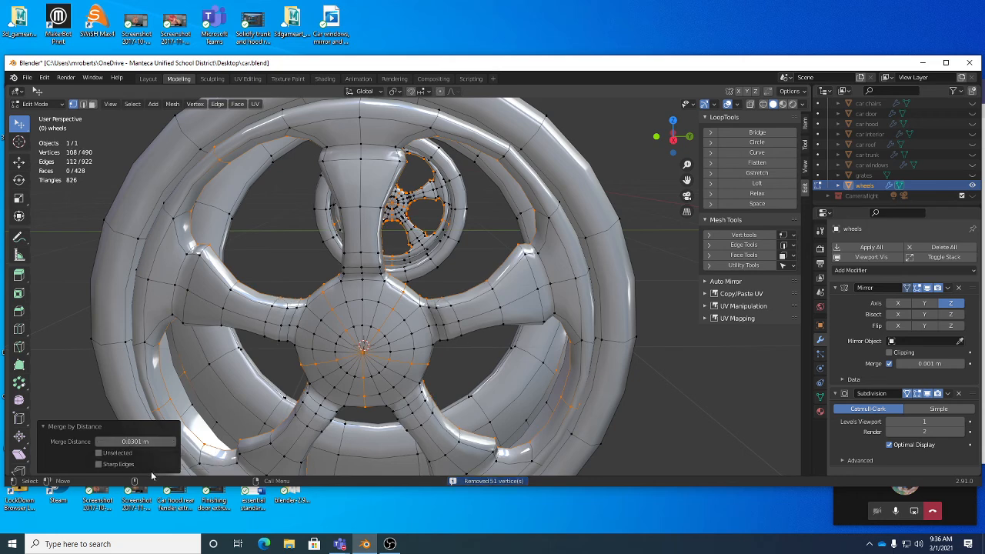
# Run Merge by Distance once more on the selected seam vertices and check the joined spokes.
pyautogui.moveTo(454, 313); pyautogui.dragTo(267, 421, button='middle')
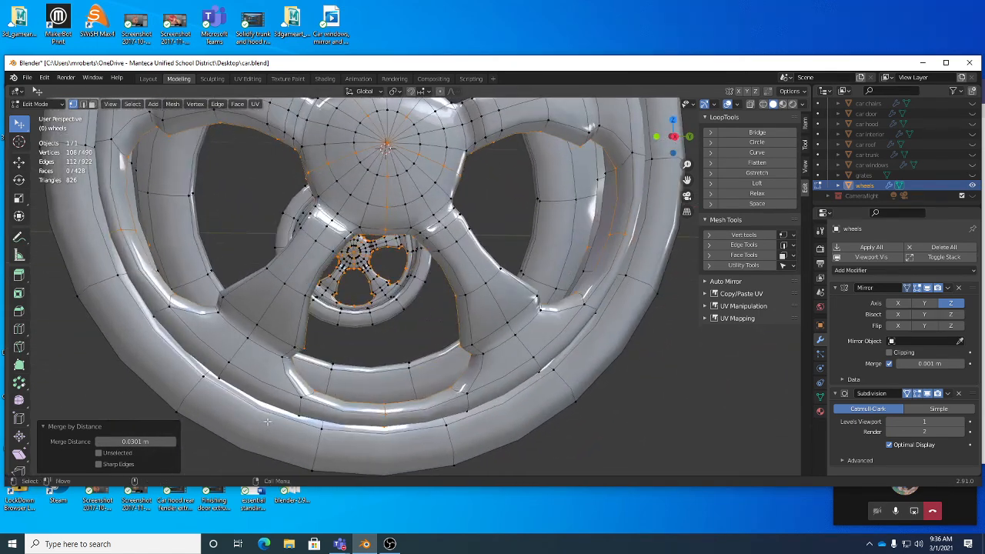
pyautogui.click(91, 425)
pyautogui.moveTo(651, 364); pyautogui.dragTo(631, 323, button='middle')
pyautogui.rightClick(631, 323)
pyautogui.moveTo(631, 323)
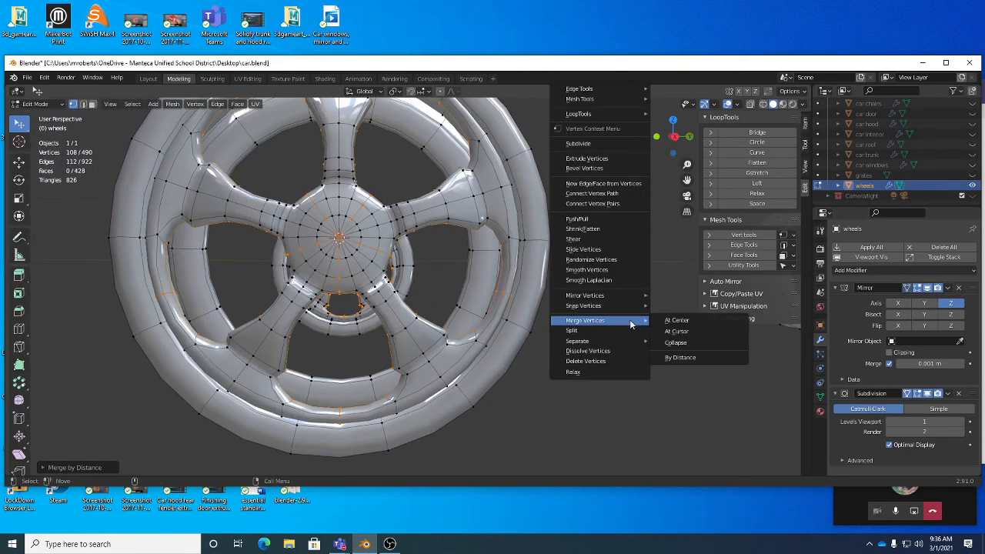
pyautogui.click(691, 361)
pyautogui.moveTo(397, 299); pyautogui.dragTo(438, 366, button='middle')
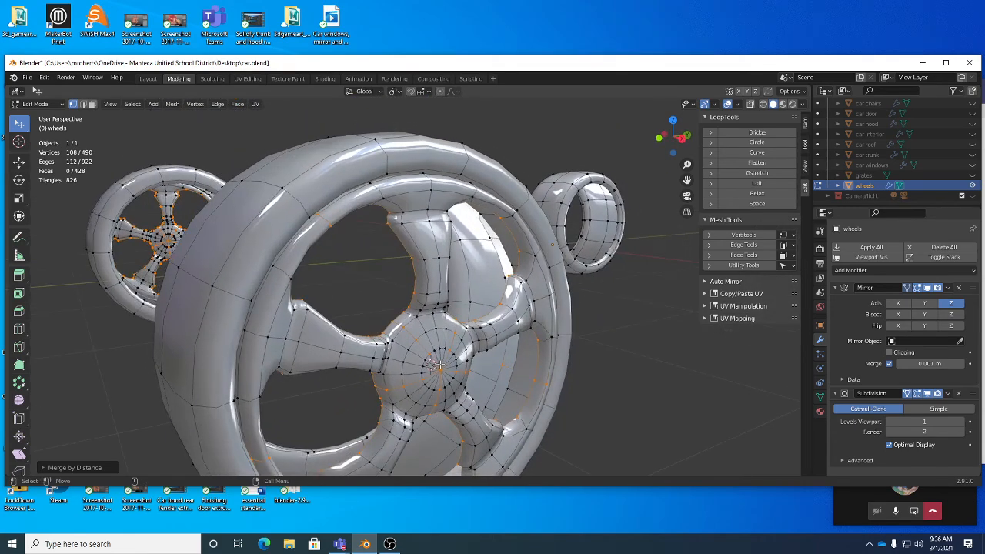
# Return to Object Mode, inspect the smoothed five-spoke wheel and save the file.
pyautogui.press('Tab')
pyautogui.moveTo(636, 339); pyautogui.dragTo(592, 337, button='middle')
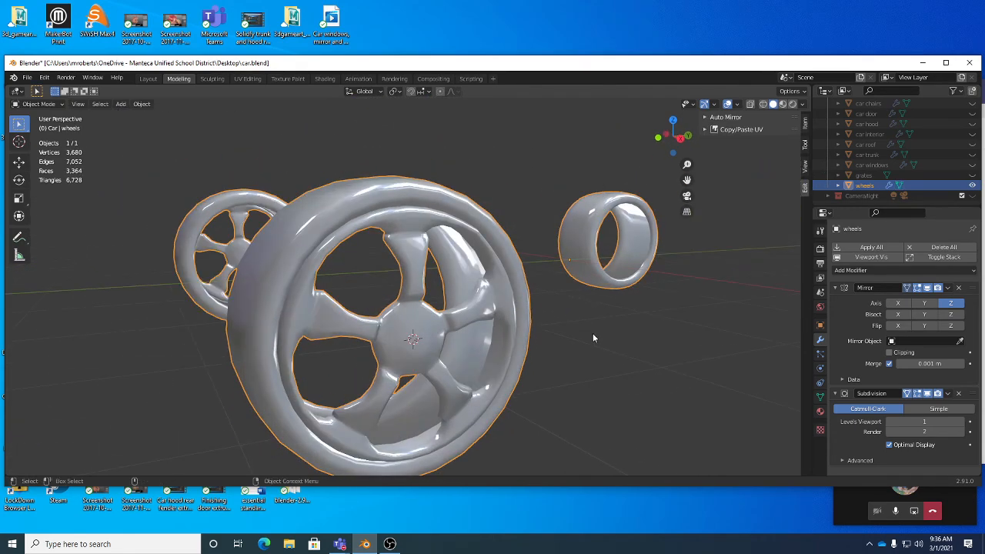
pyautogui.moveTo(467, 324); pyautogui.dragTo(488, 332, button='middle')
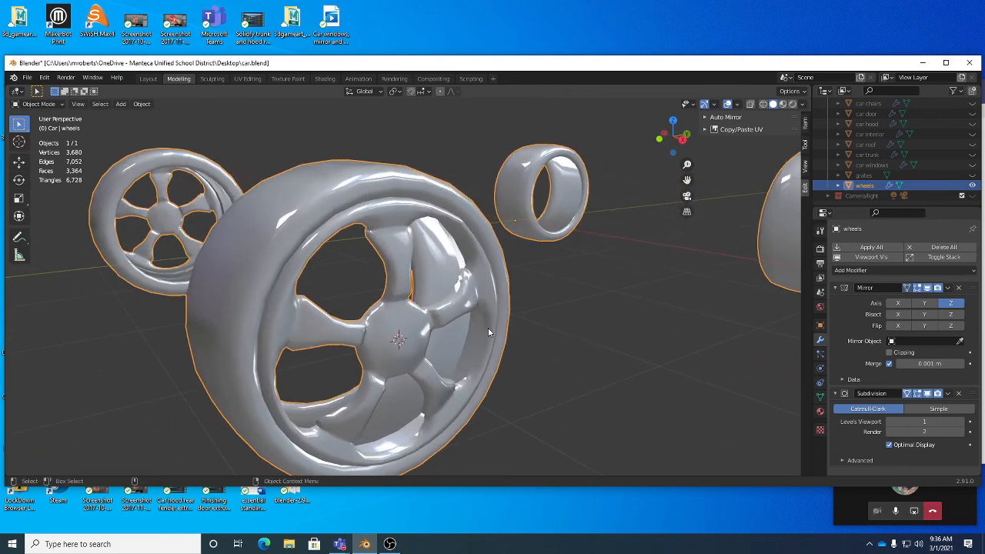
pyautogui.hotkey('ctrl', 's')
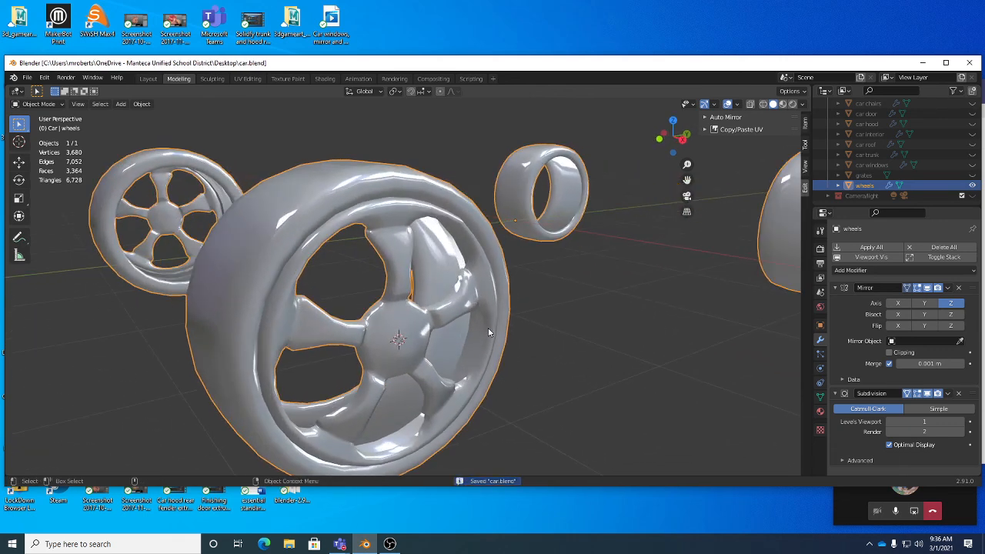
pyautogui.moveTo(514, 331); pyautogui.dragTo(452, 302, button='middle')
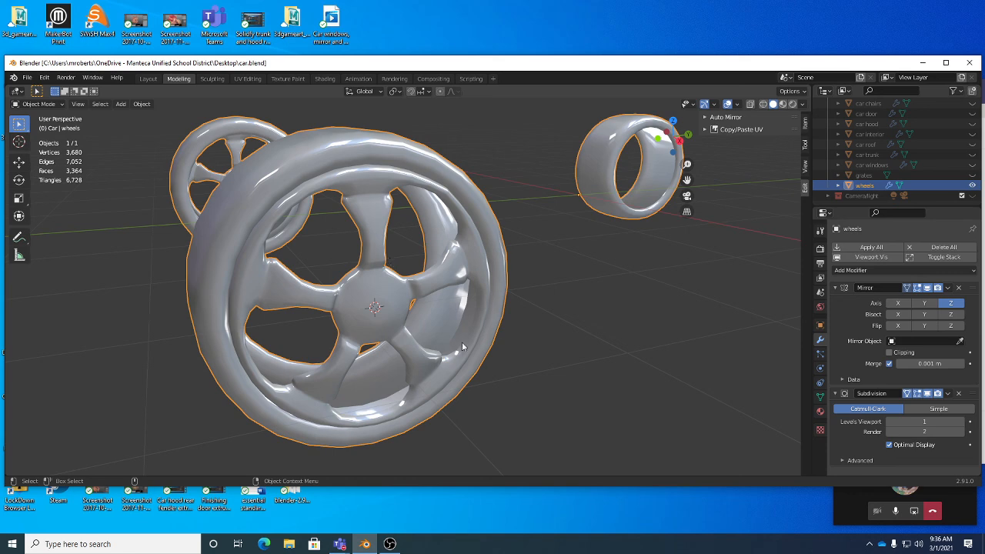
pyautogui.moveTo(461, 341)
pyautogui.mouseDown(button='middle')
pyautogui.moveTo(508, 341)
pyautogui.moveTo(467, 333)
pyautogui.moveTo(460, 340)
pyautogui.mouseUp(button='middle')
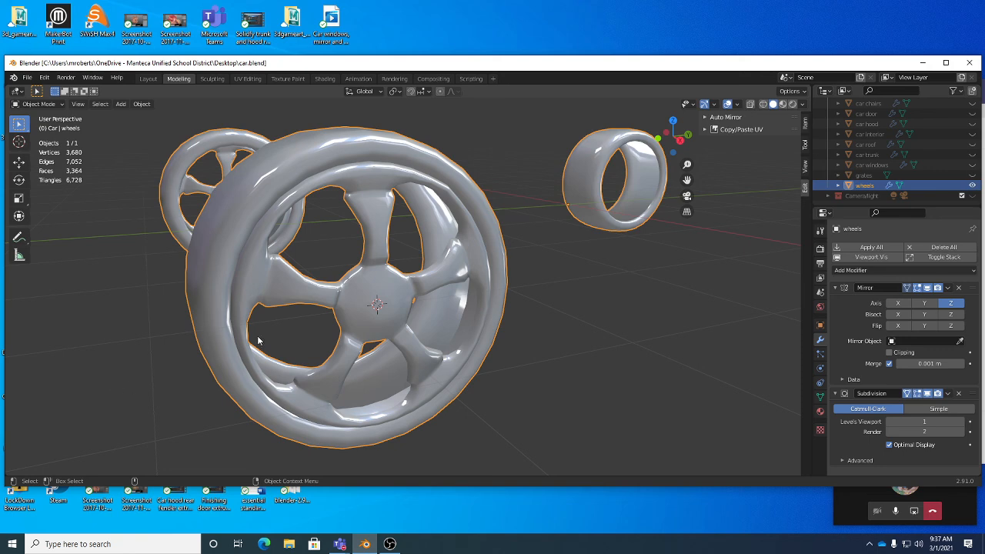
pyautogui.click(390, 544)
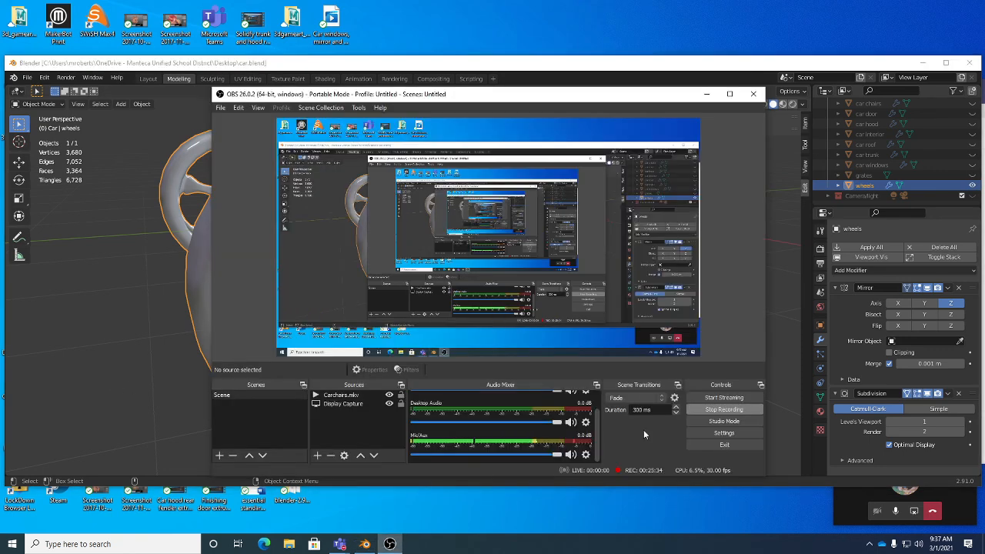